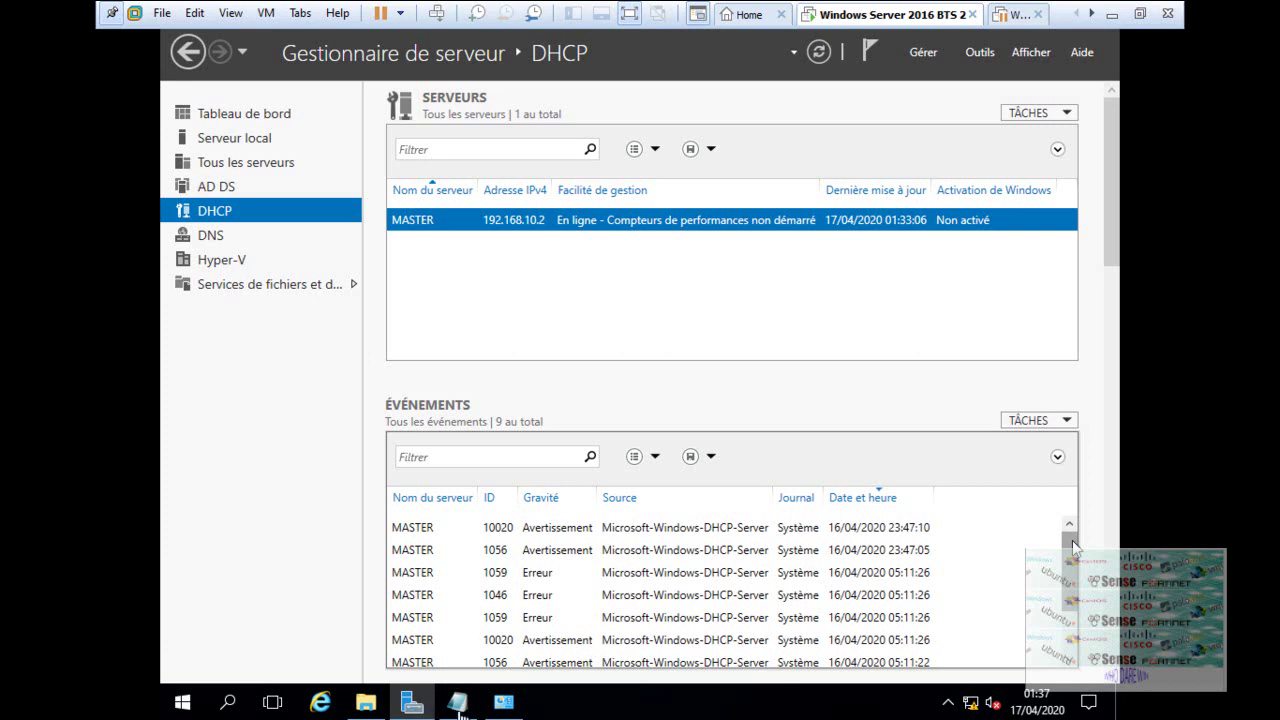
- Bring the 'integartion' Notepad notes in front of Server Manager's DHCP page
click(1072, 540)
- Replace the letters A and B in the 'integartion' notes with the word 'GPO'
click(457, 702)
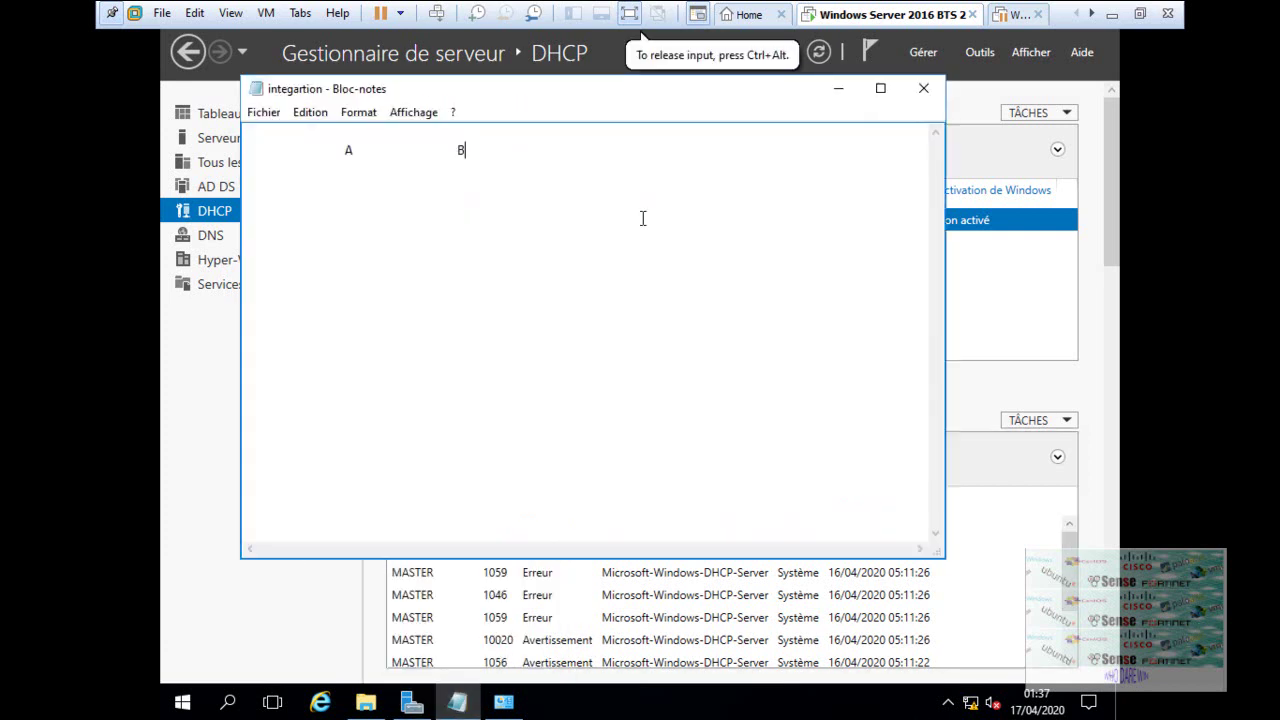
key(BackSpace)
key(BackSpace)
key(BackSpace)
key(BackSpace)
text(GPO)
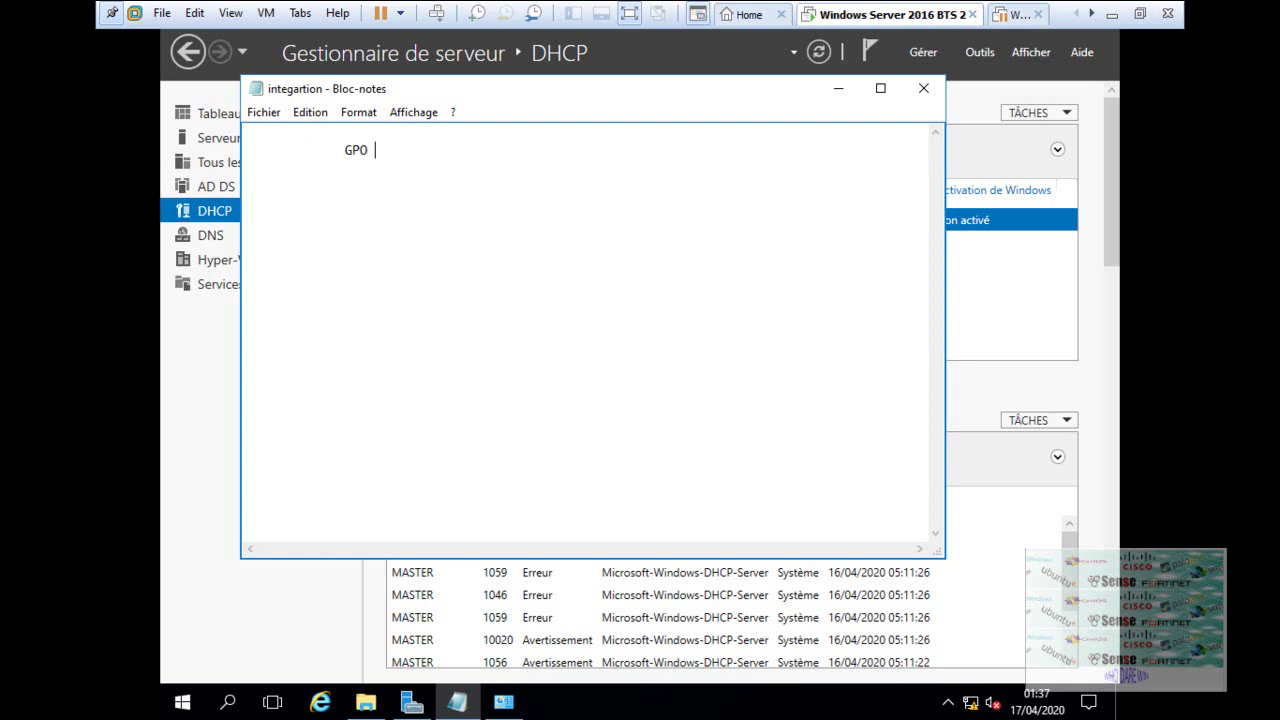
- Place the cursor before 'GPO', then minimize the notes to reveal Server Manager
click(343, 152)
click(855, 92)
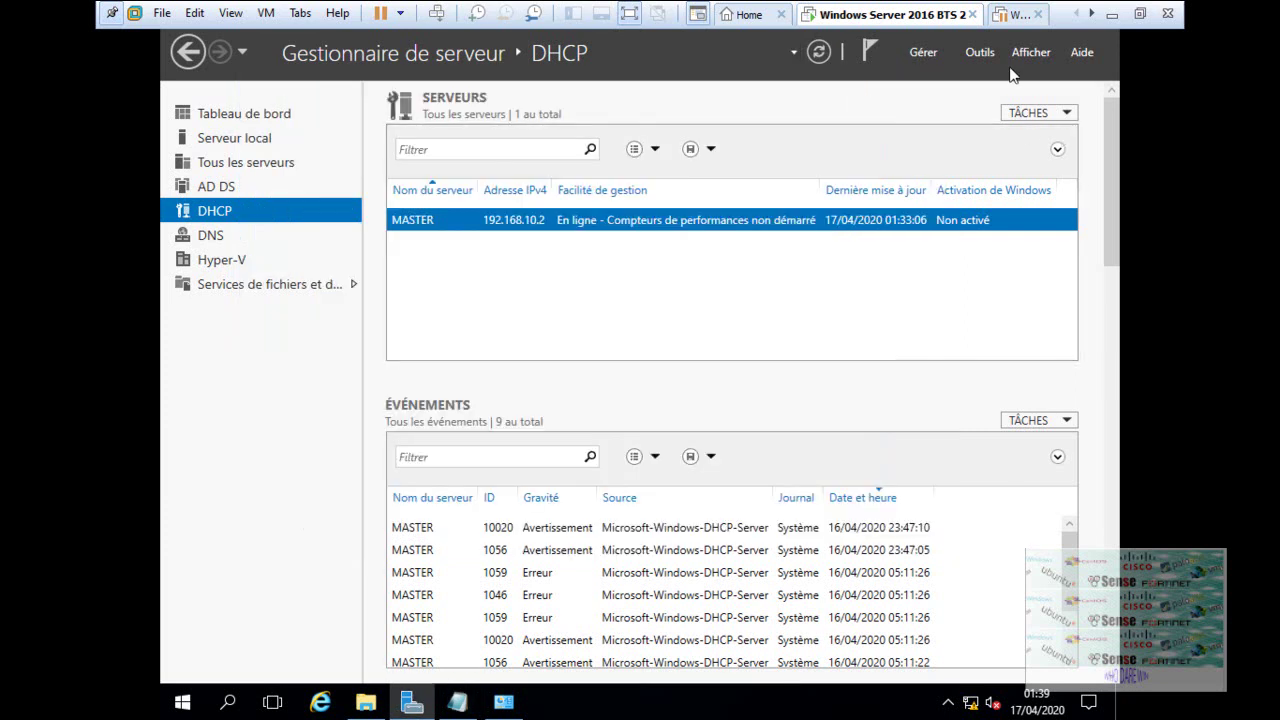
- Launch Gestion des stratégies de groupe from Server Manager's Outils menu and bring it forward
click(981, 53)
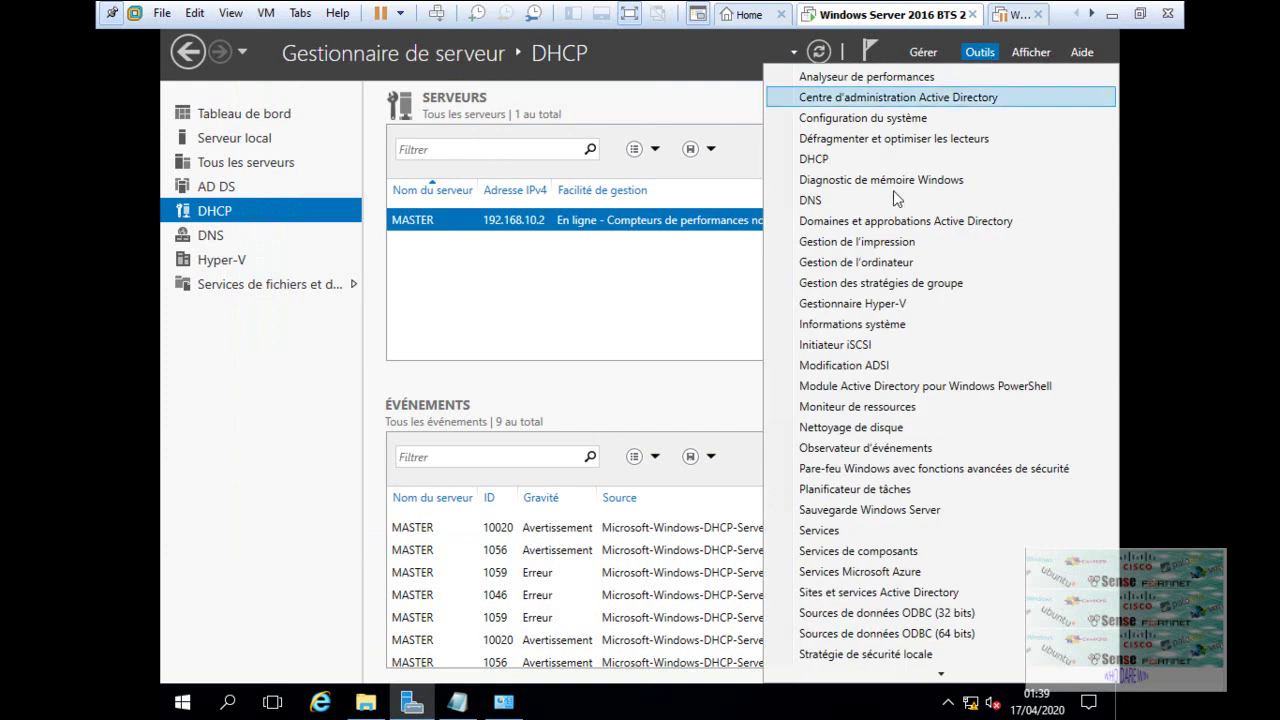
click(896, 289)
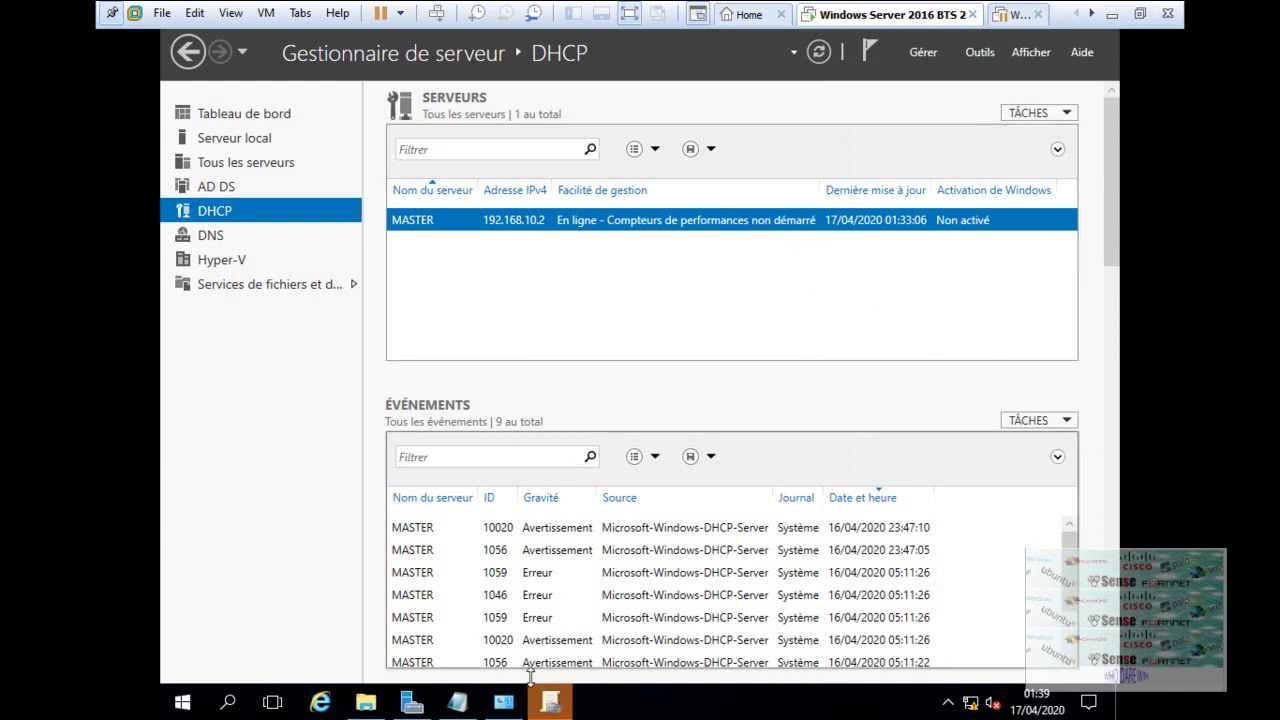
click(550, 702)
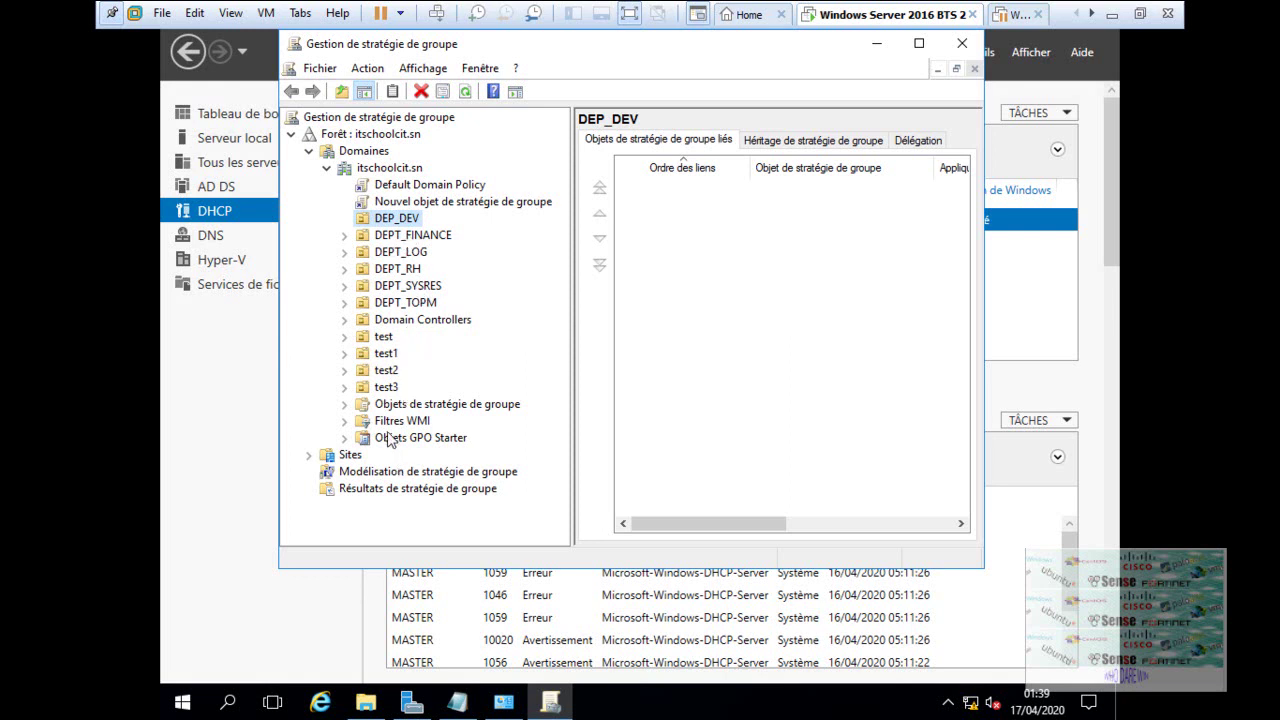
- Review the Default Domain Policy Paramètres report, then expand Objets de stratégie de groupe
click(427, 187)
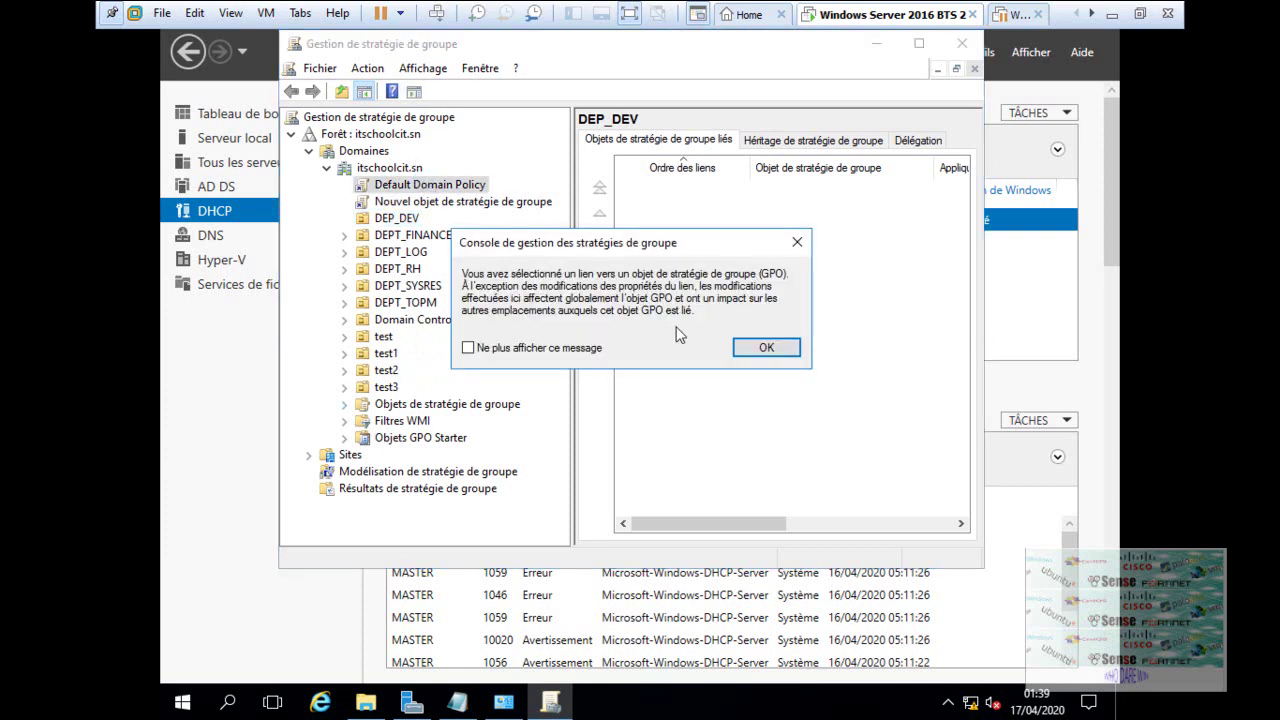
click(772, 352)
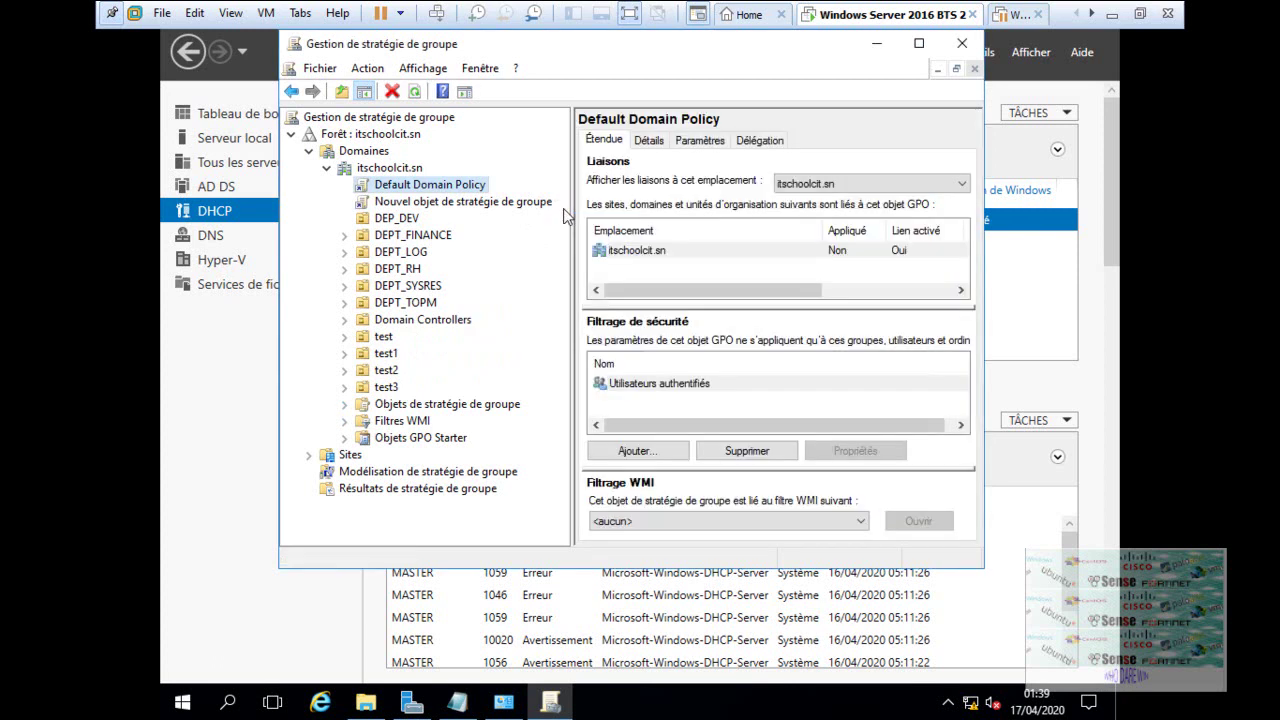
click(701, 142)
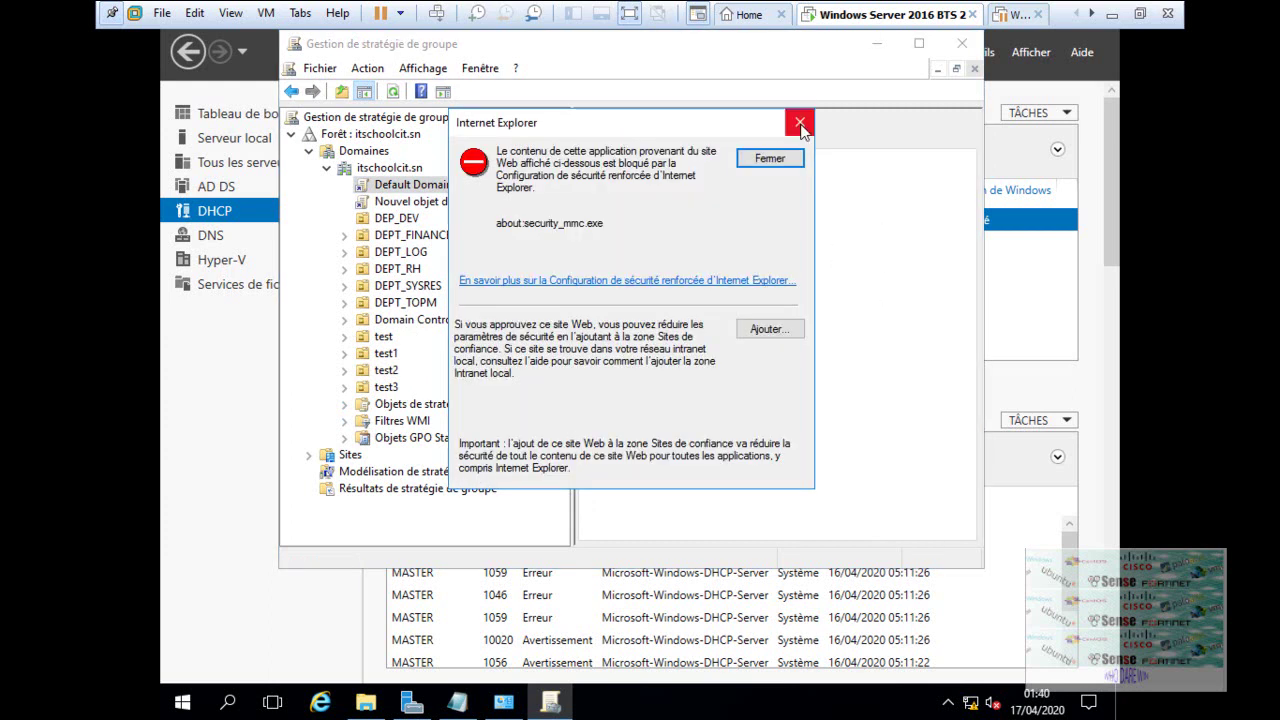
click(800, 122)
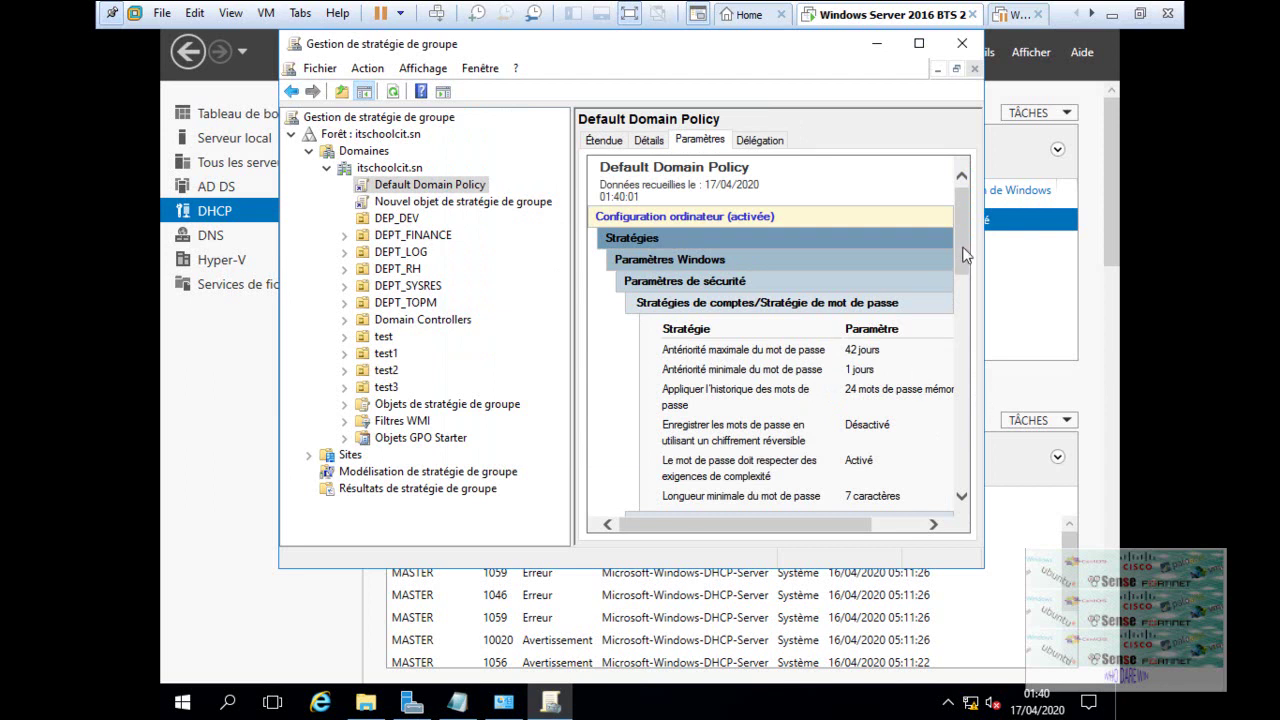
drag(967, 256, 968, 410)
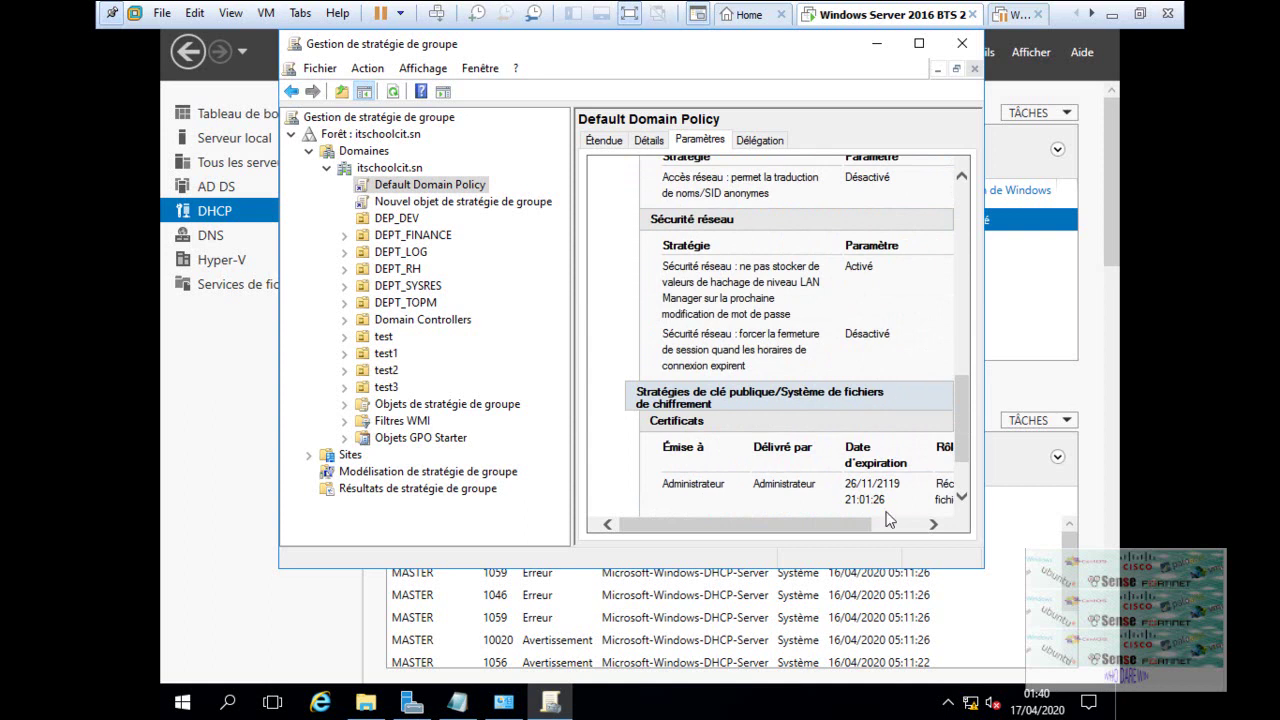
scroll(968, 477, down, 3)
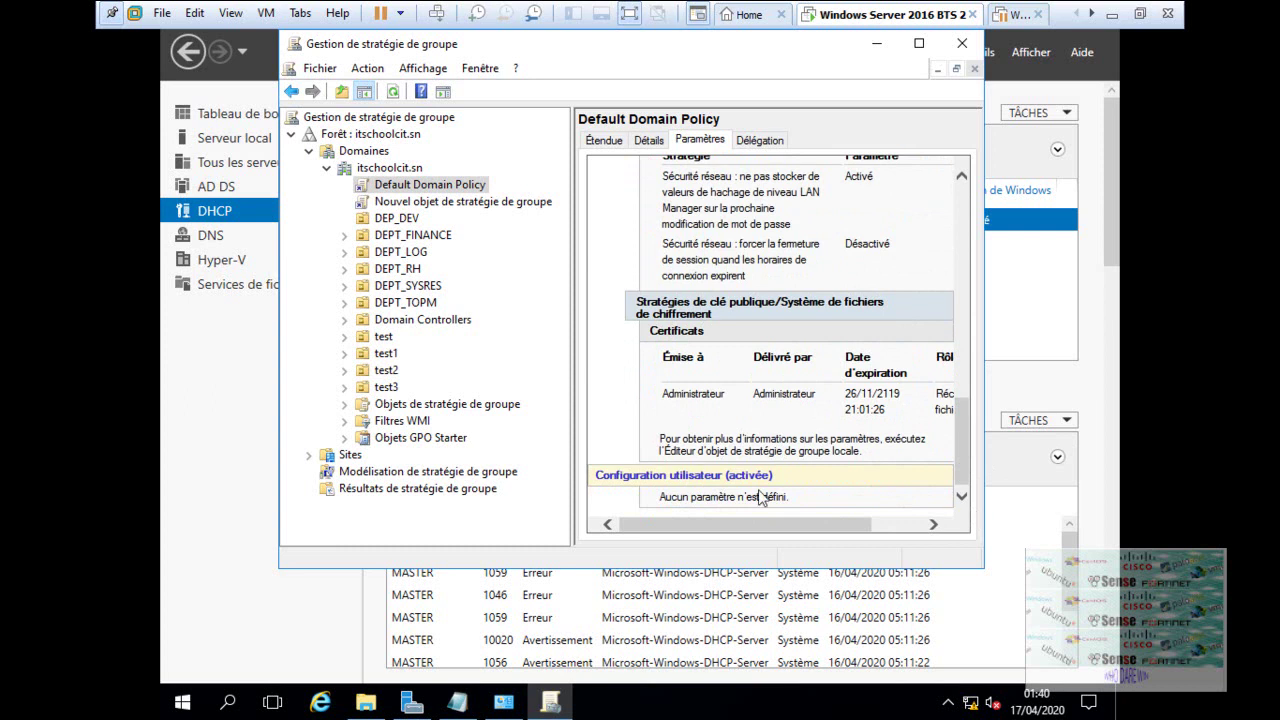
click(345, 405)
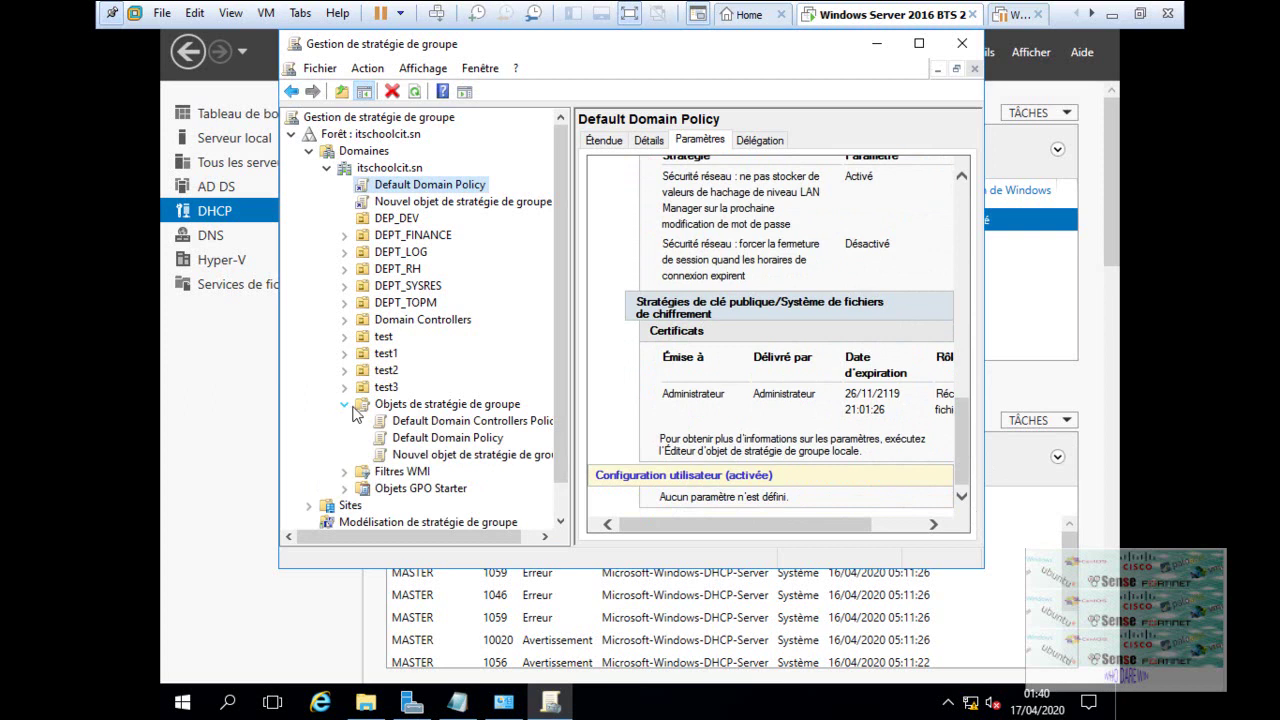
- Browse the GPO list, opening Default Domain Controllers Policy and returning to Default Domain Policy
click(484, 406)
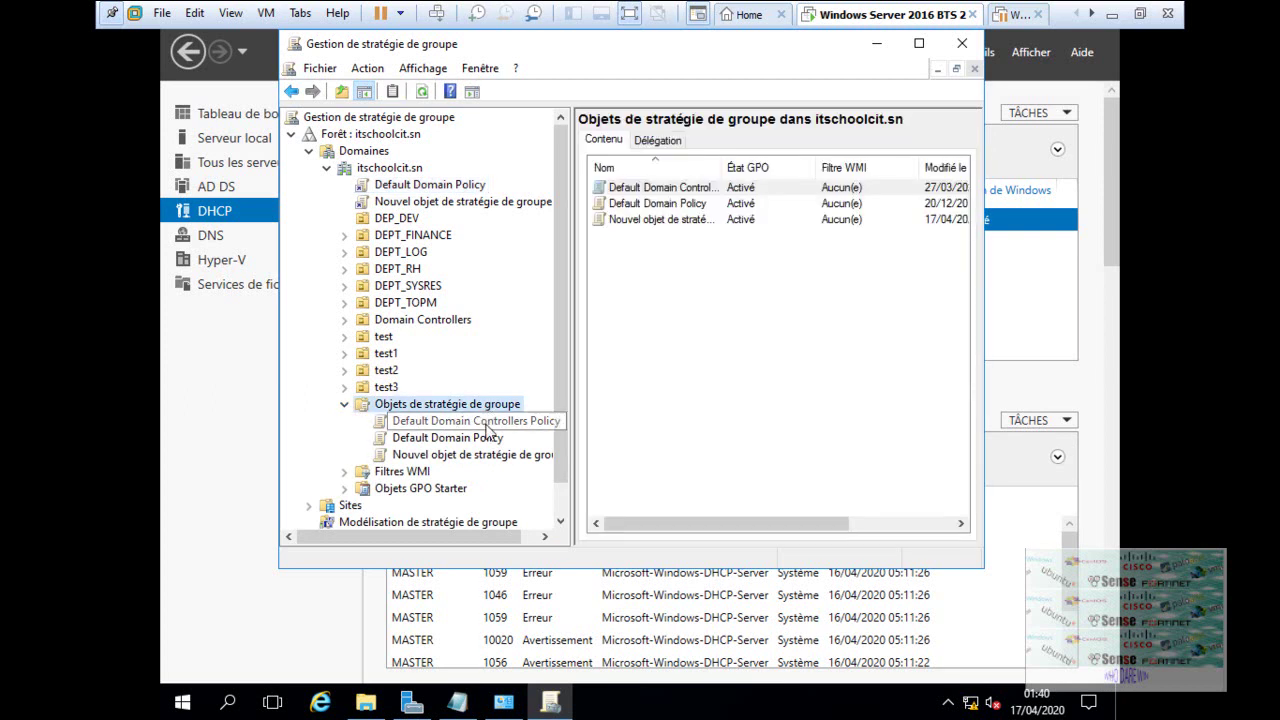
click(487, 427)
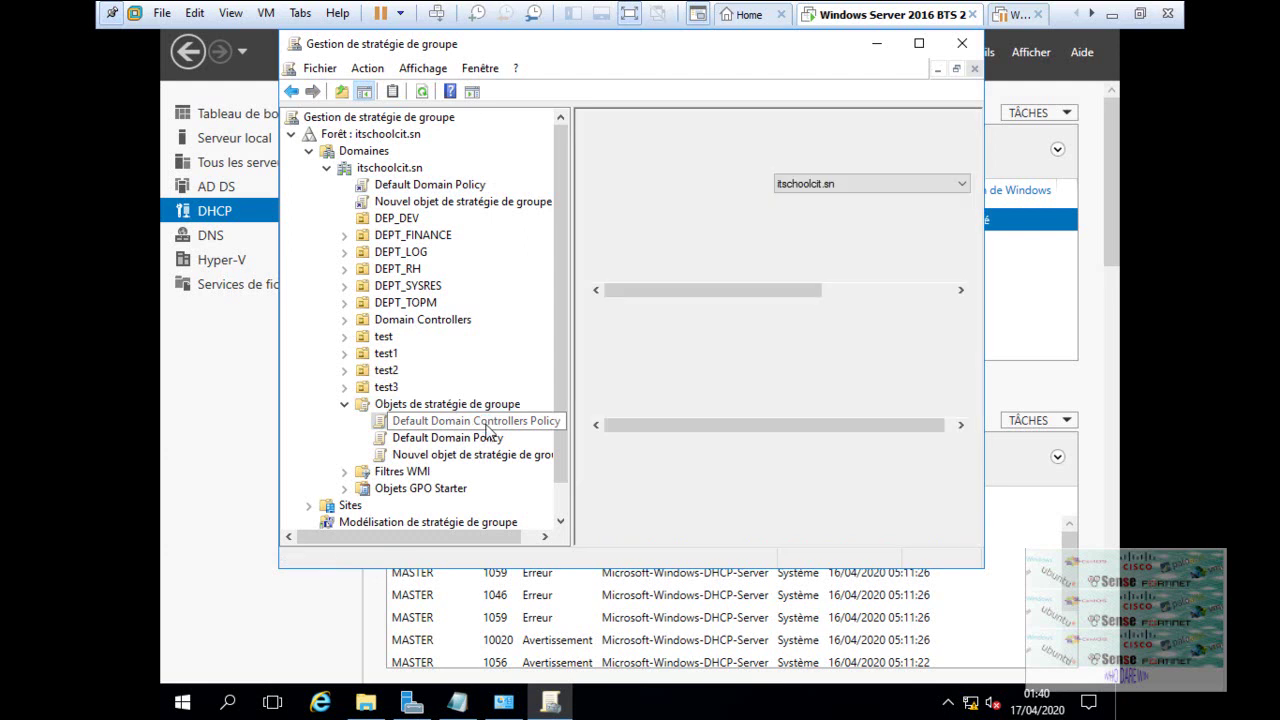
click(430, 188)
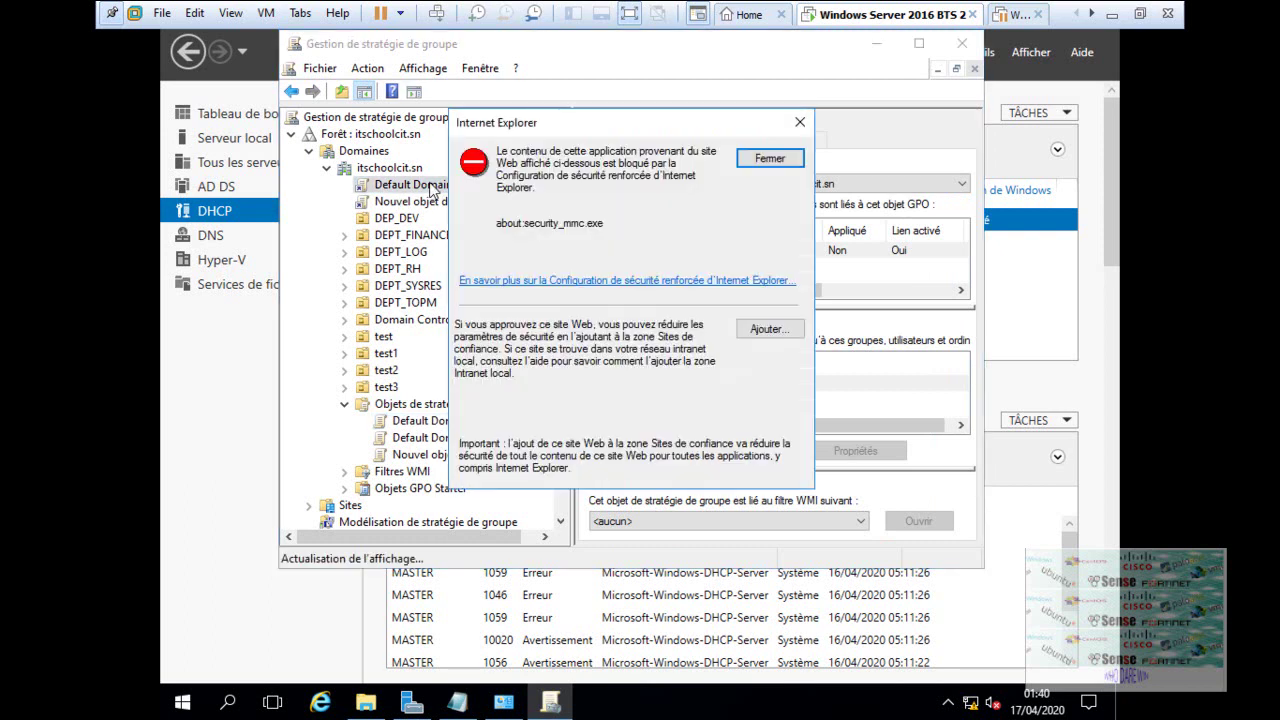
click(802, 121)
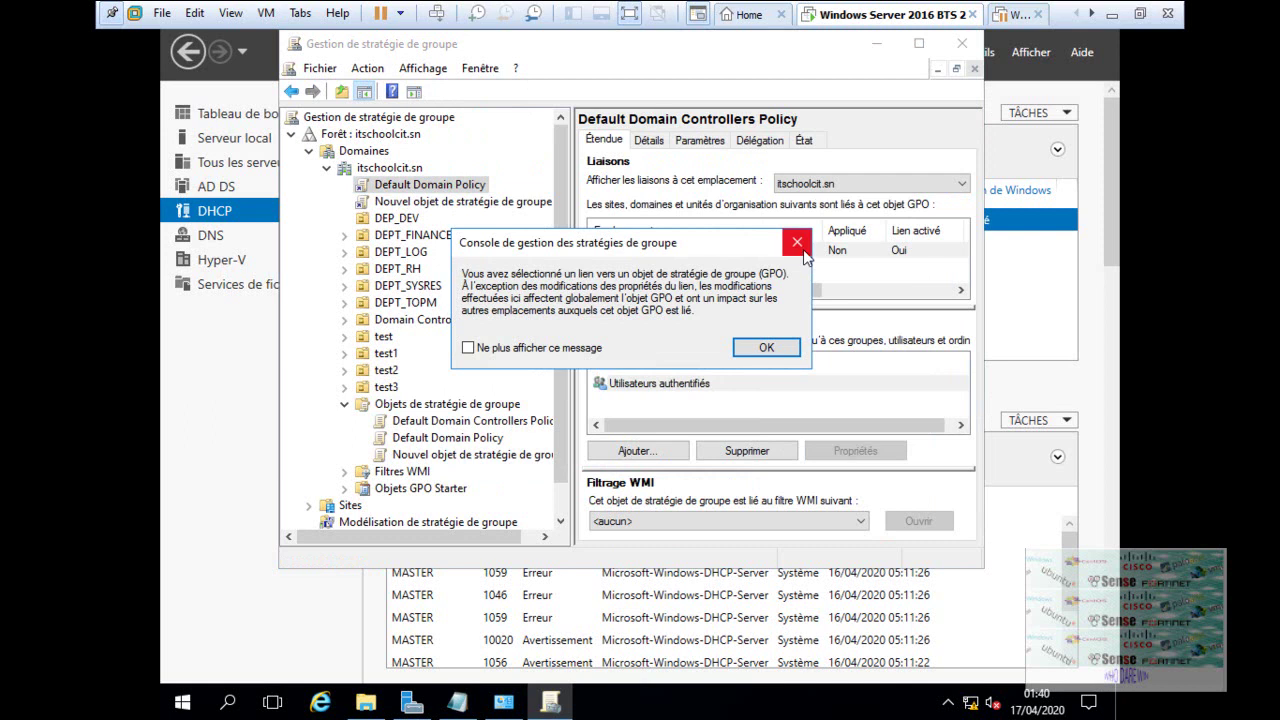
click(800, 246)
- Inspect the action menus of both default policies, then select Nouvel objet de stratégie de groupe
right_click(459, 189)
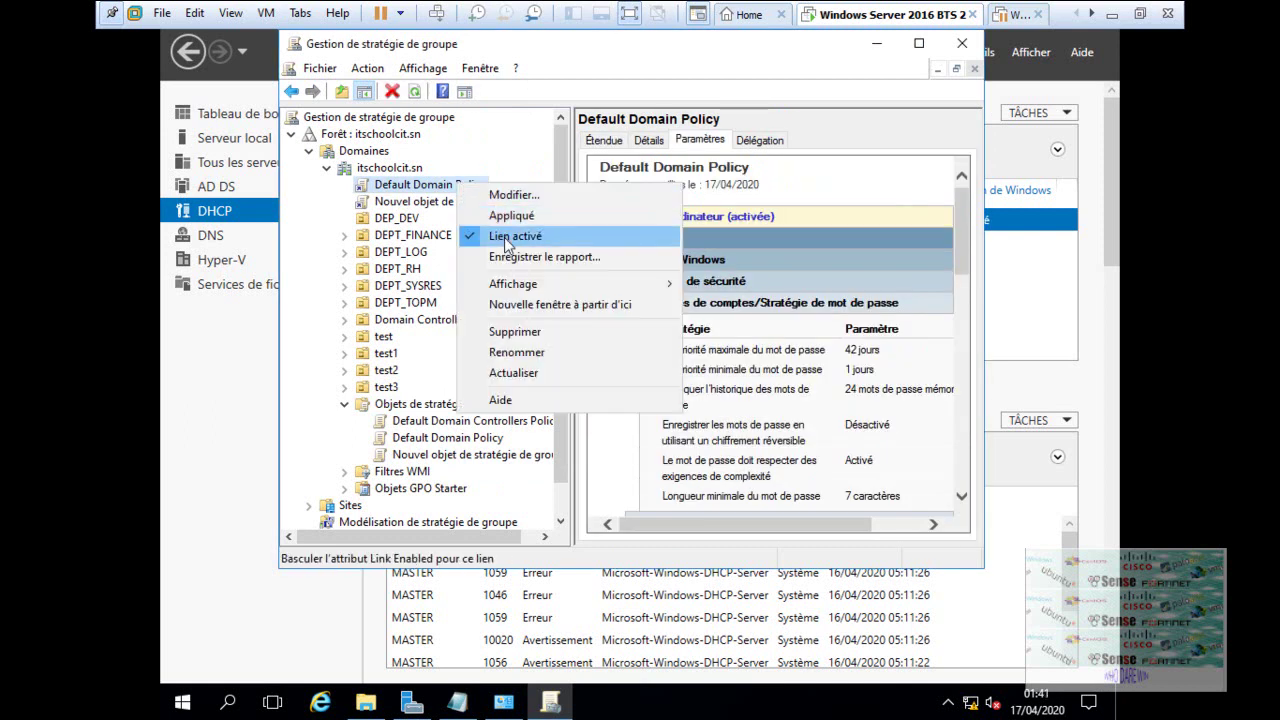
click(433, 424)
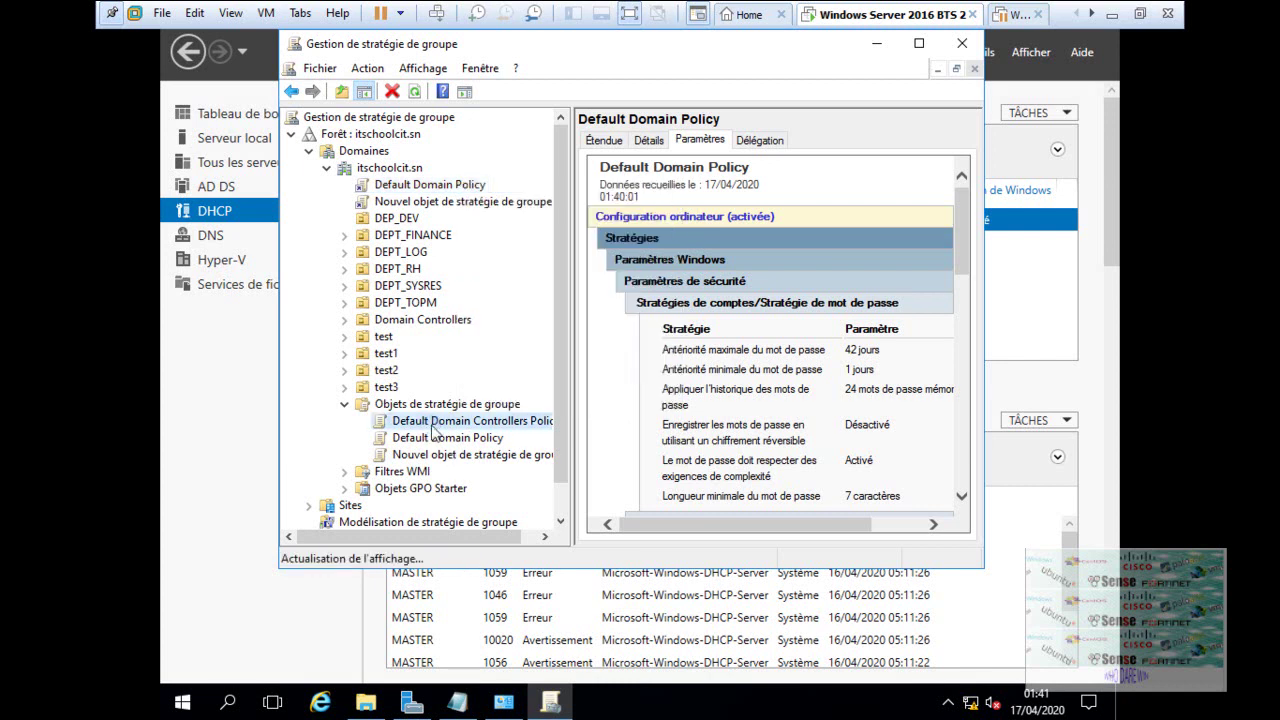
right_click(433, 428)
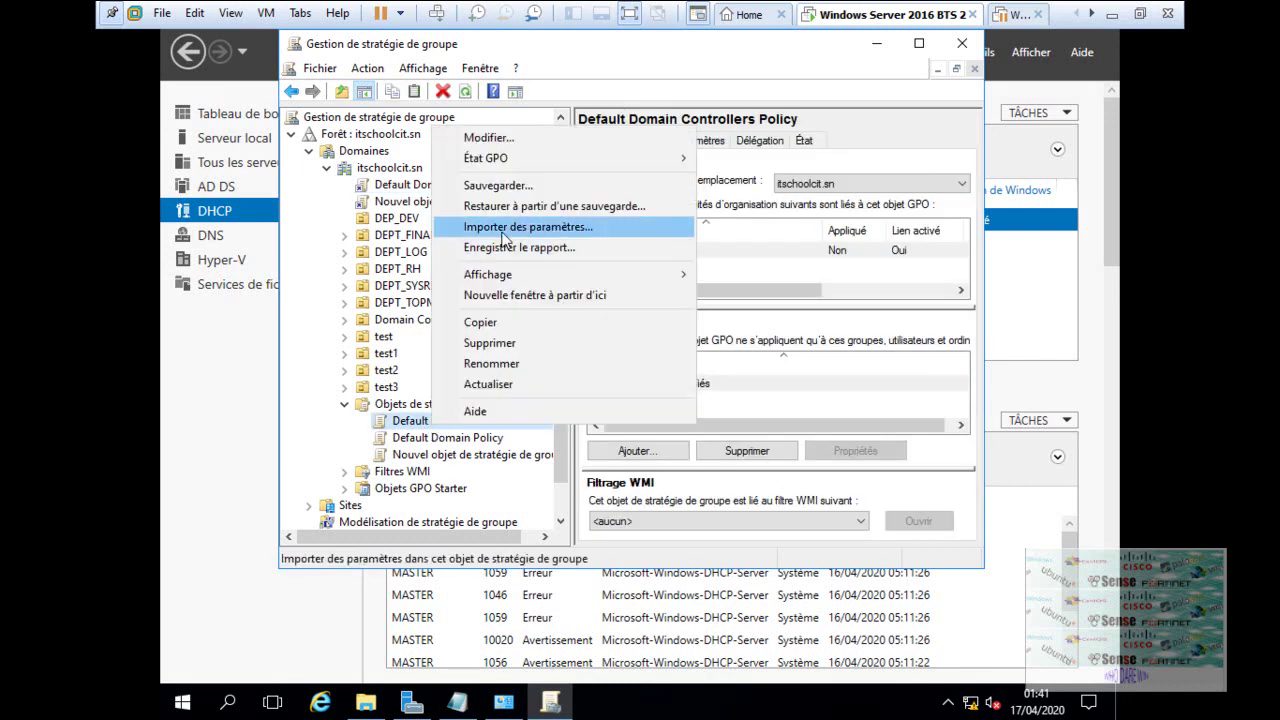
right_click(405, 426)
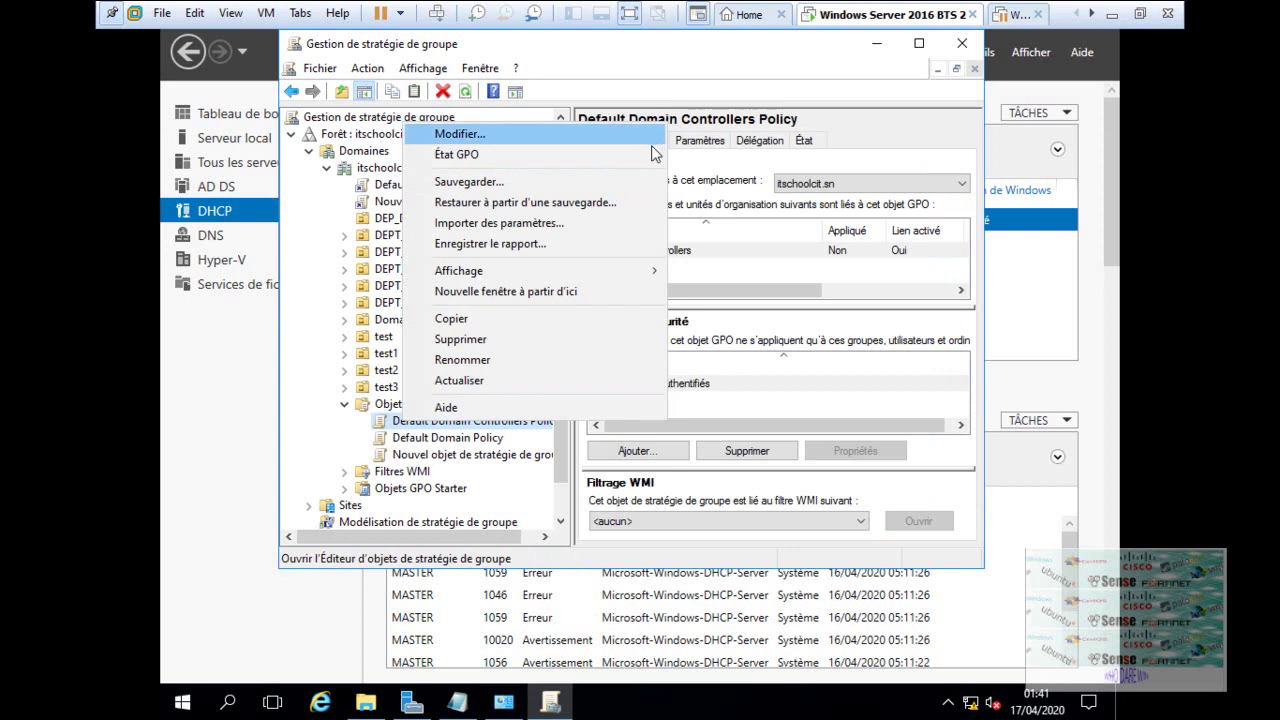
mouse_move(655, 160)
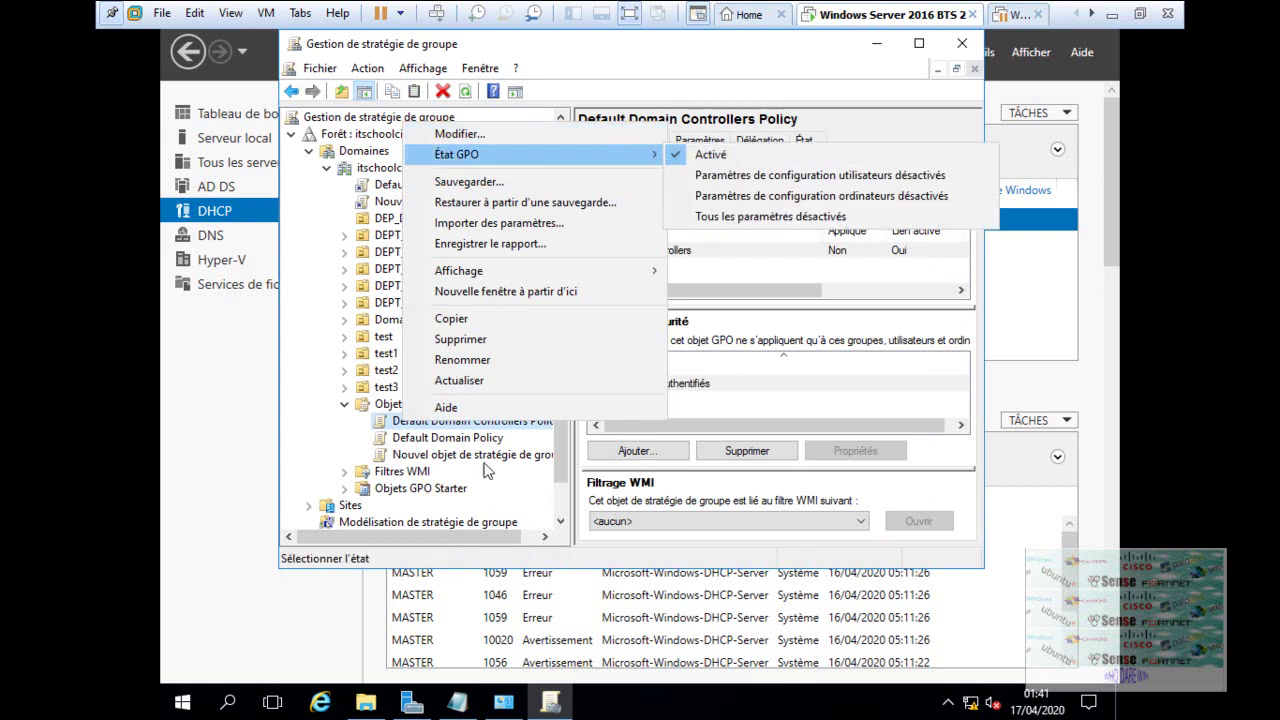
click(485, 460)
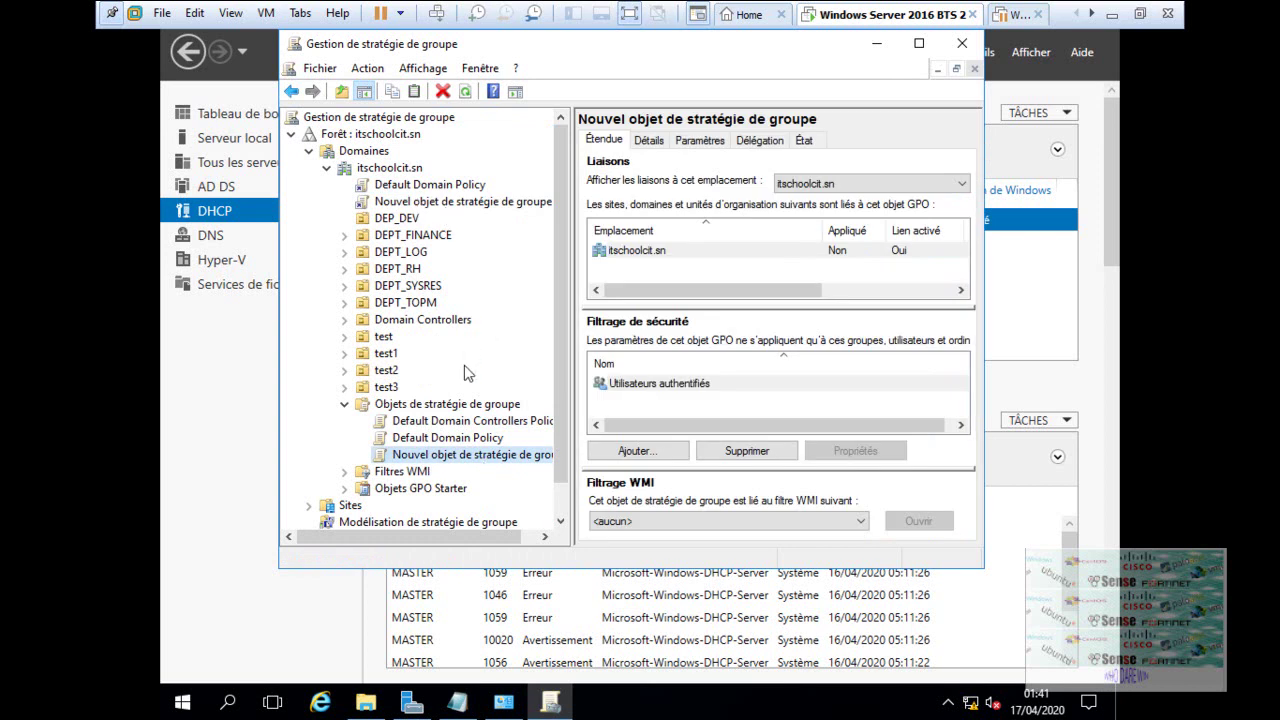
- Check the new GPO's Détails and Paramètres reports, confirming no computer or user settings exist
click(680, 388)
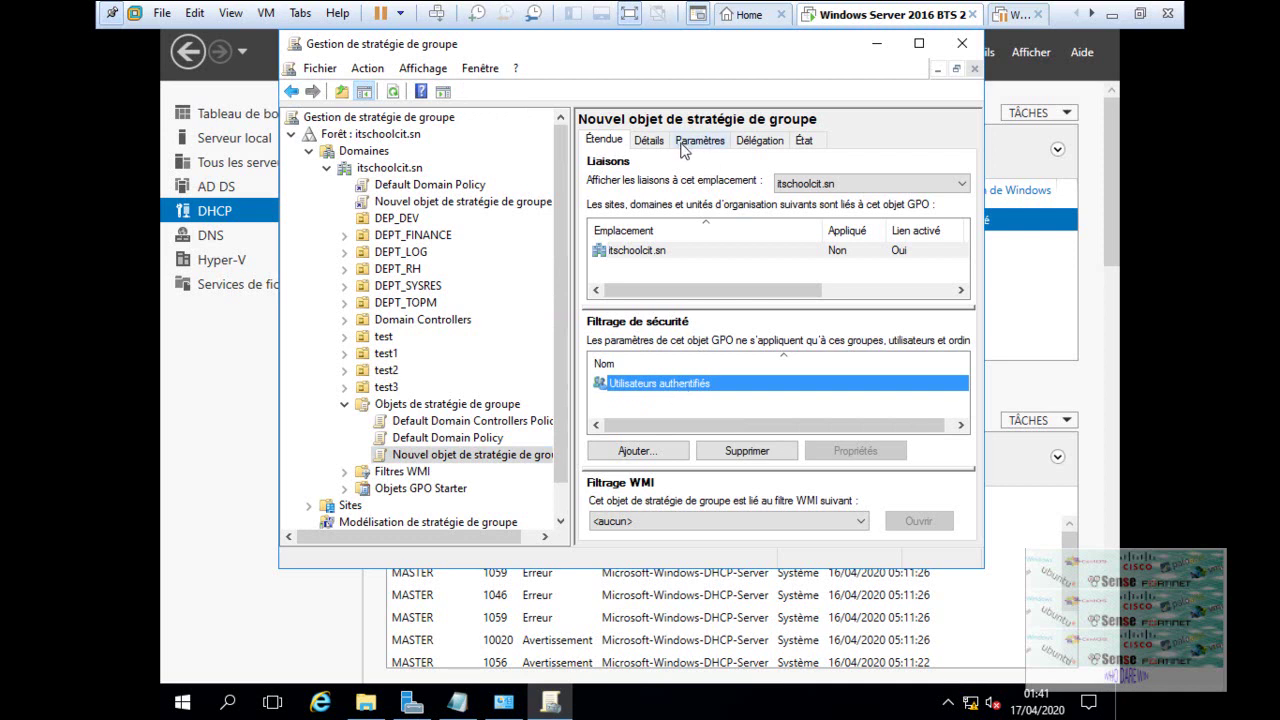
click(649, 141)
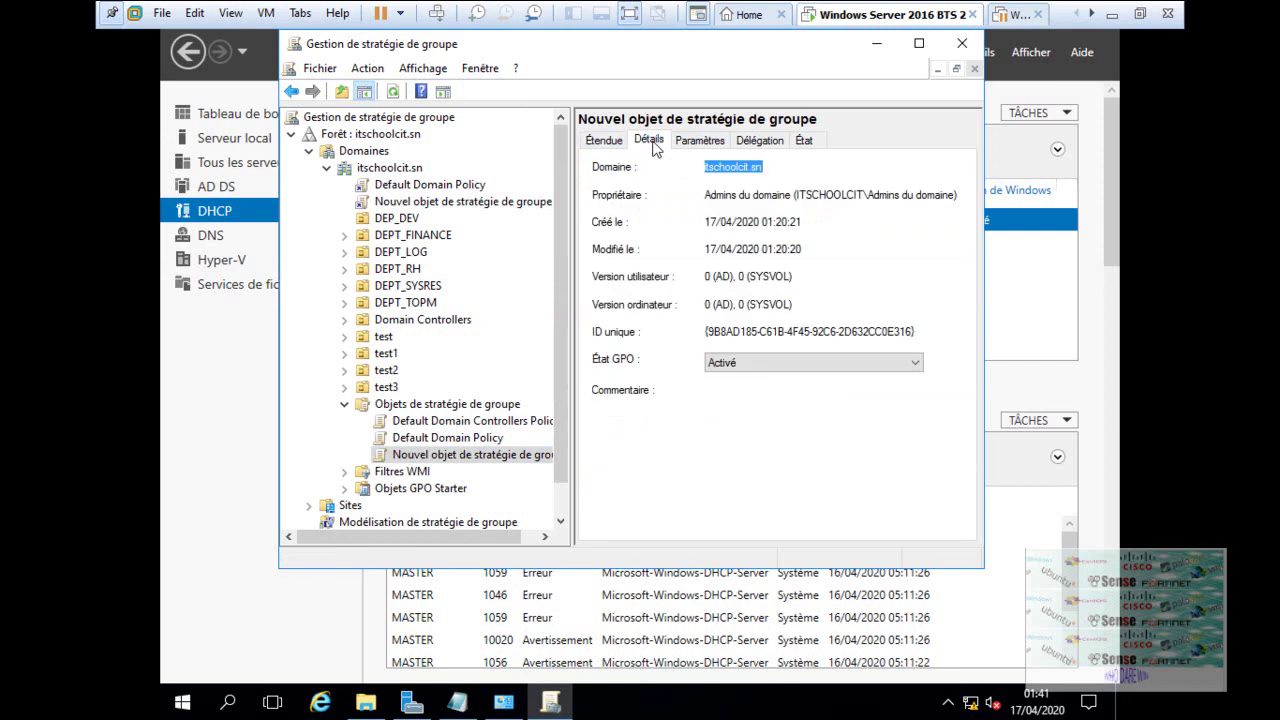
click(702, 142)
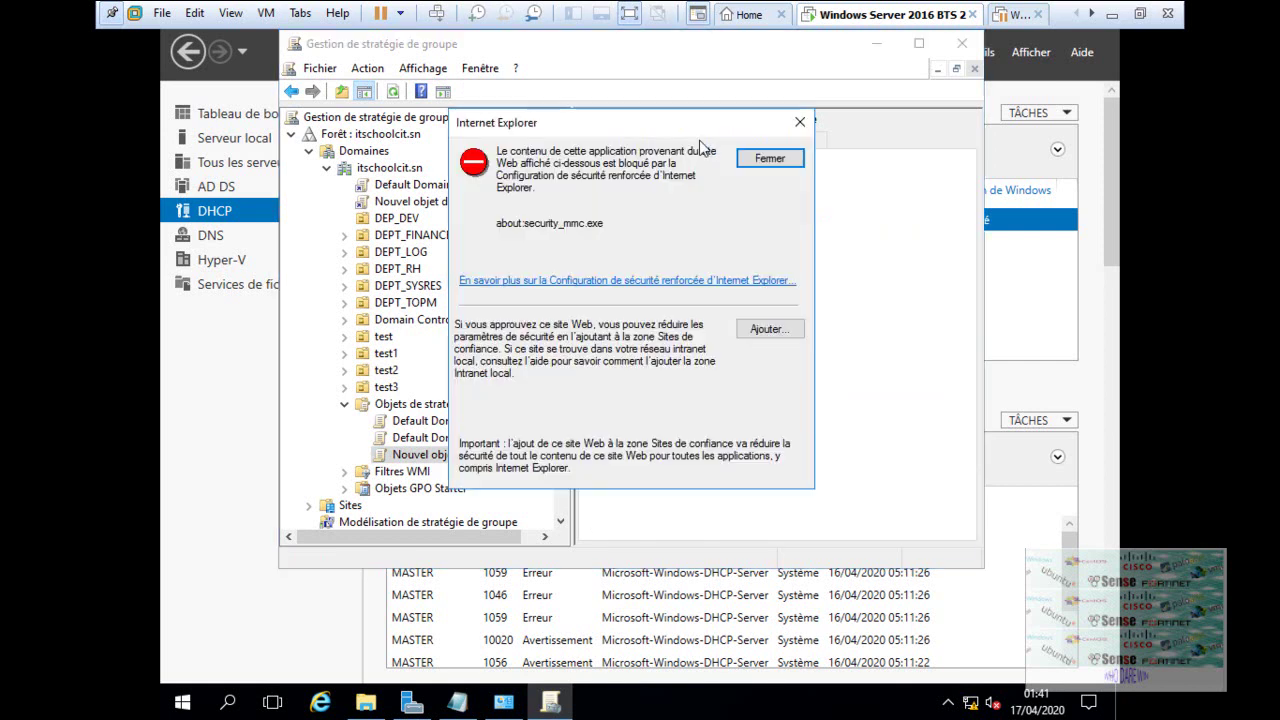
click(800, 122)
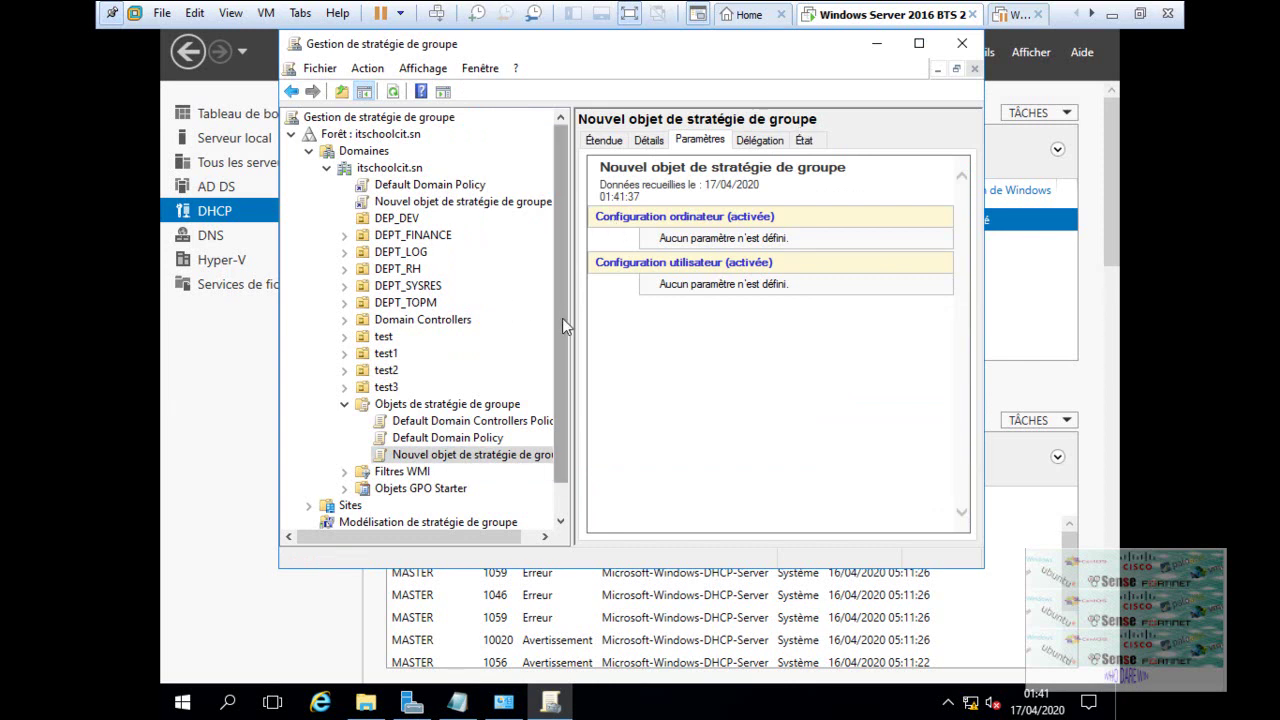
scroll(562, 318, down, 1)
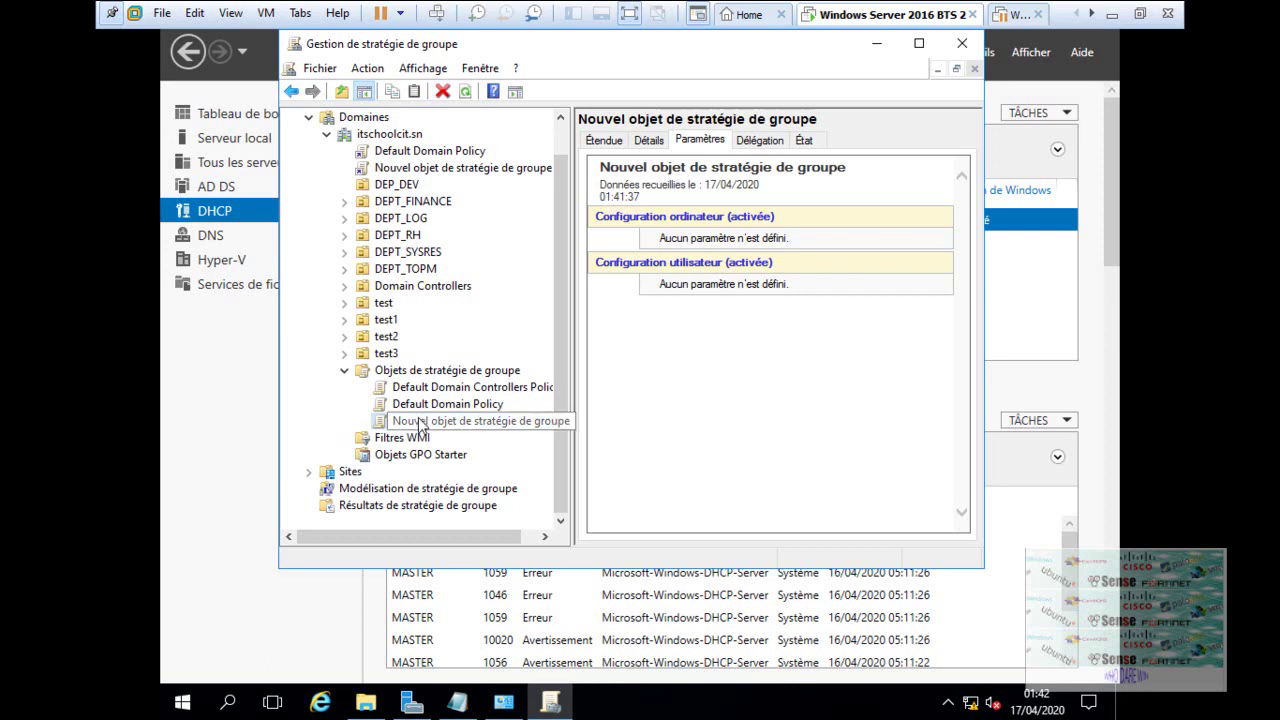
- Create a GPO named 'application' linked to itschoolcit.sn, with no starter GPO
click(381, 136)
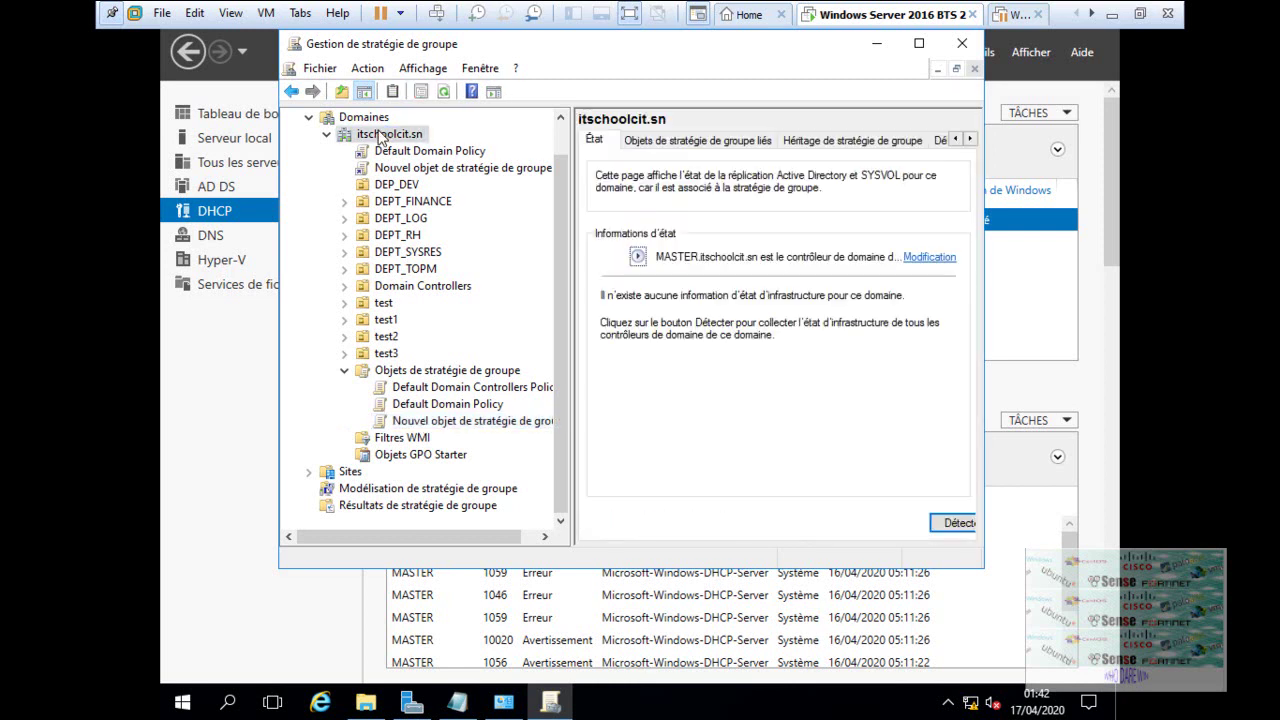
right_click(378, 140)
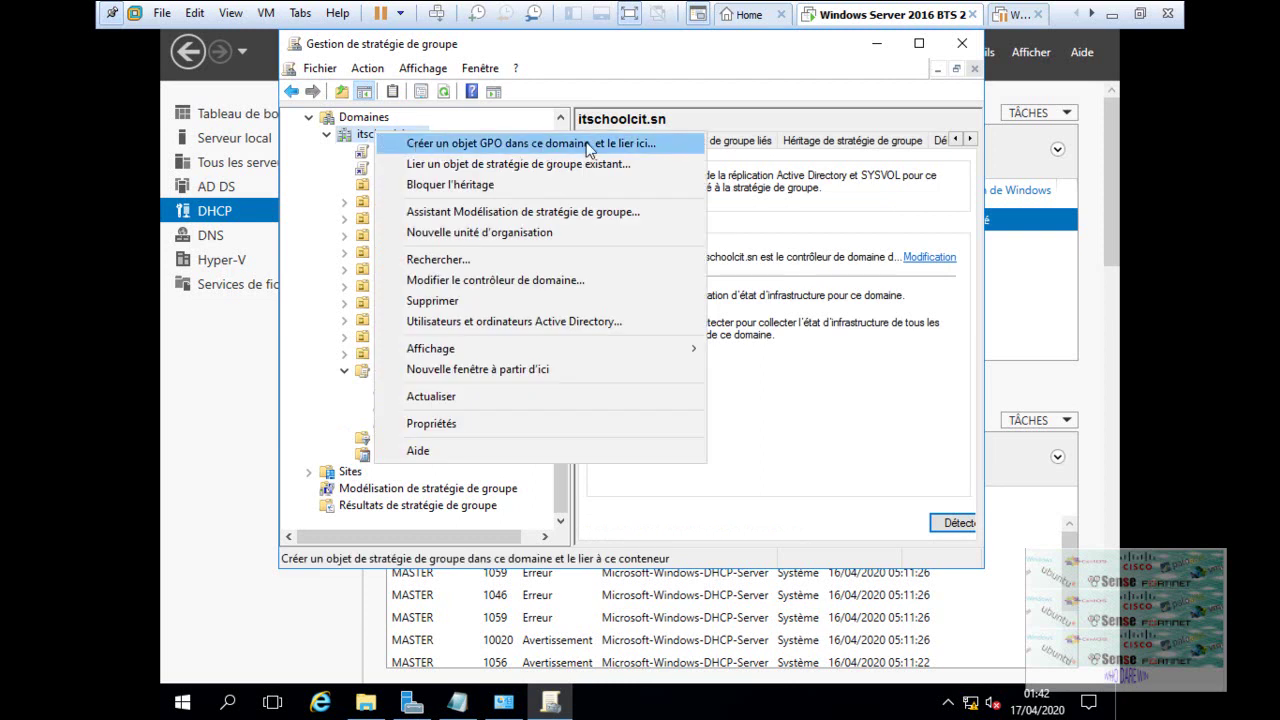
click(647, 148)
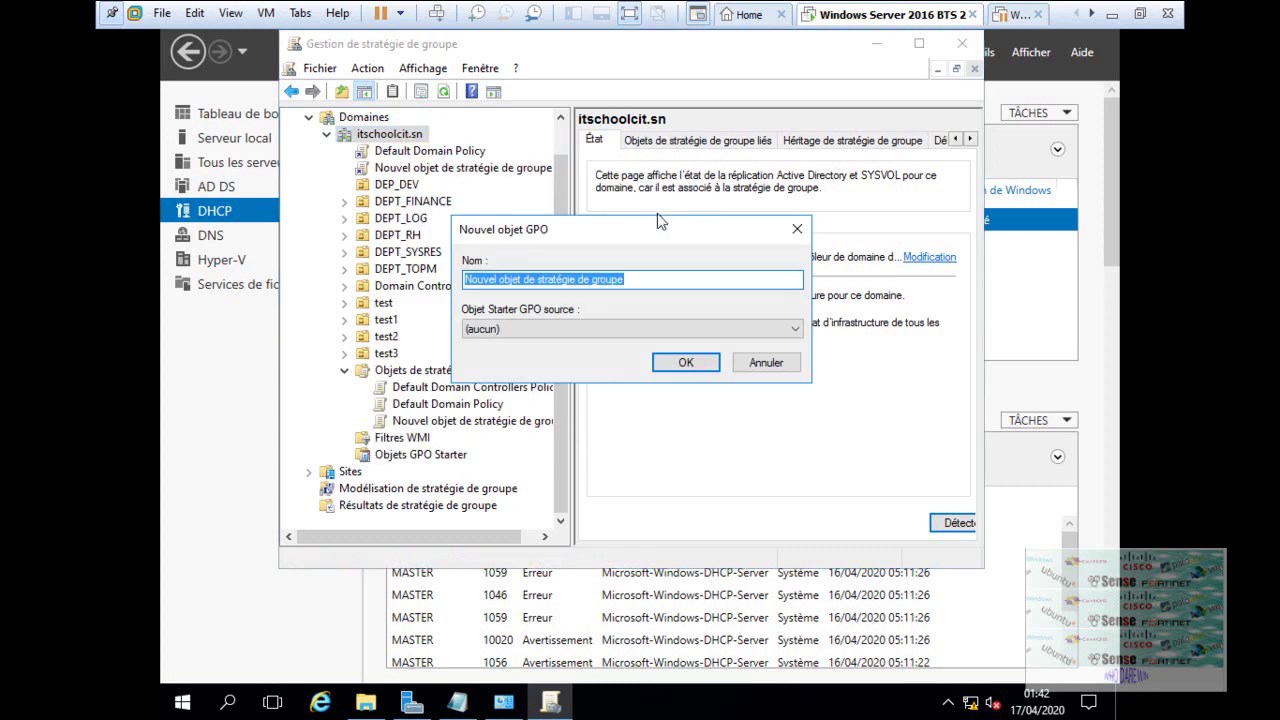
key(BackSpace)
text(deploi)
key(BackSpace)
key(BackSpace)
key(BackSpace)
key(BackSpace)
key(BackSpace)
key(BackSpace)
text(application)
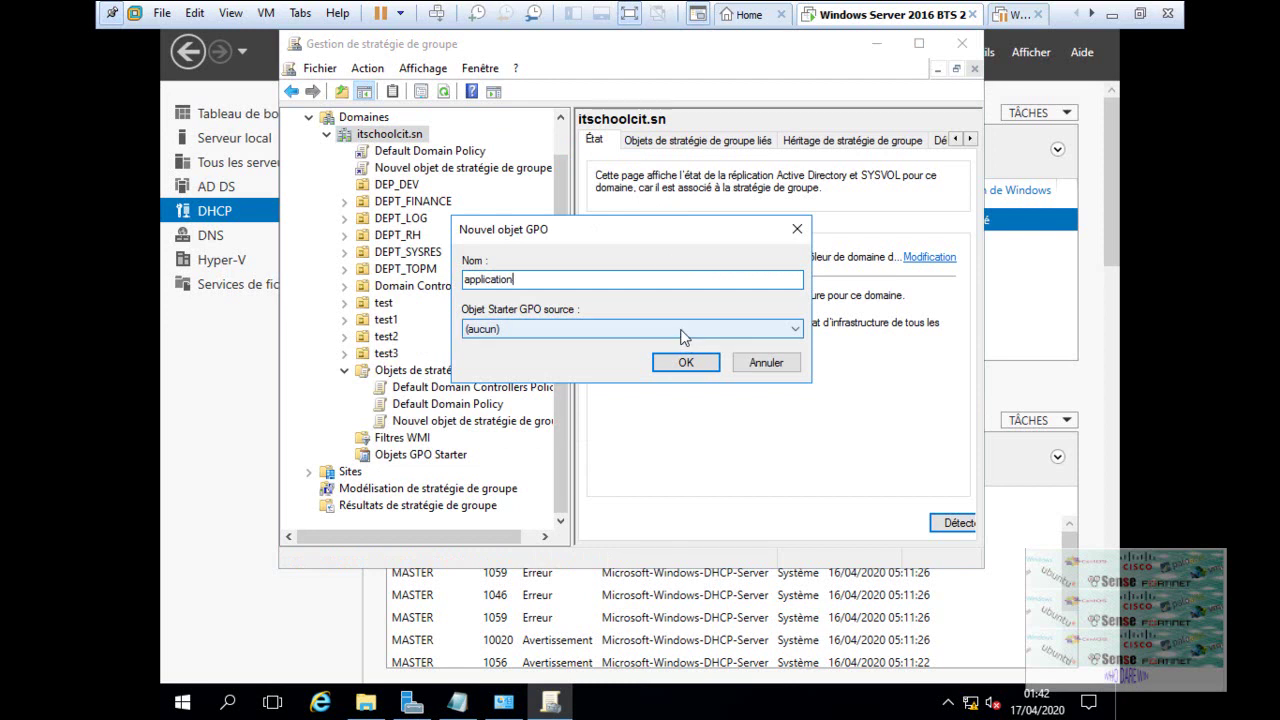
click(683, 336)
click(681, 331)
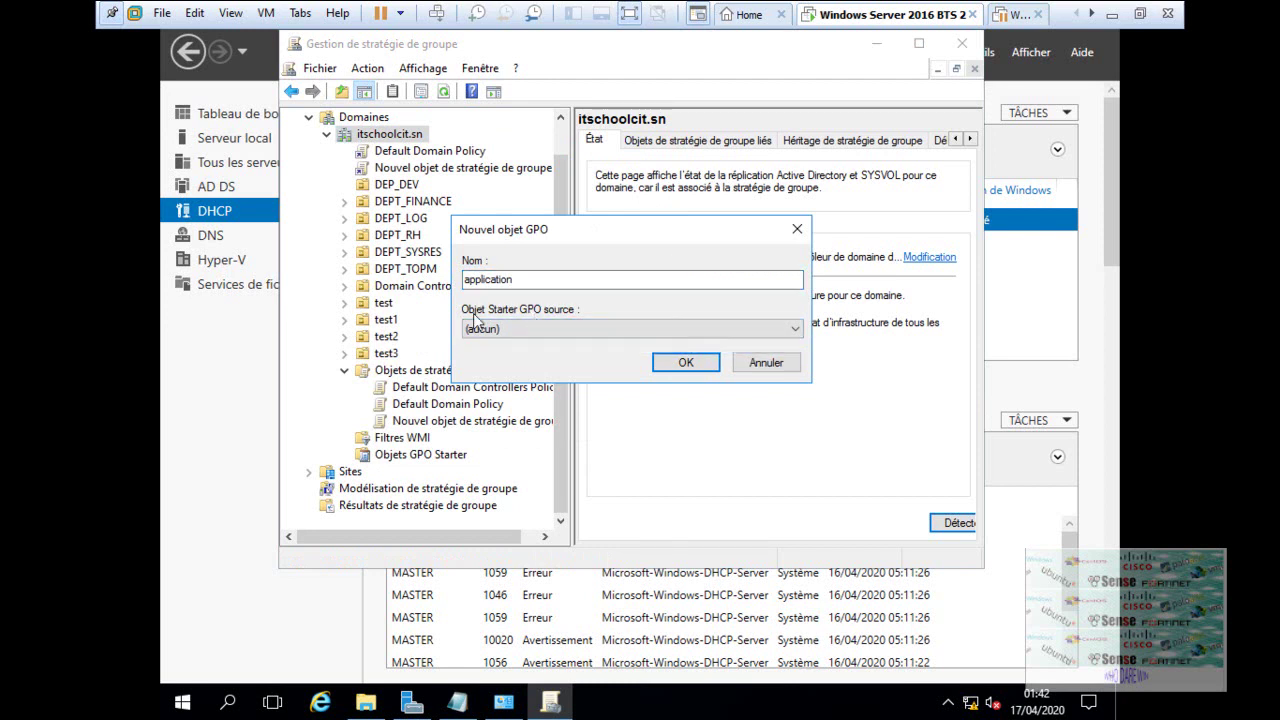
click(690, 362)
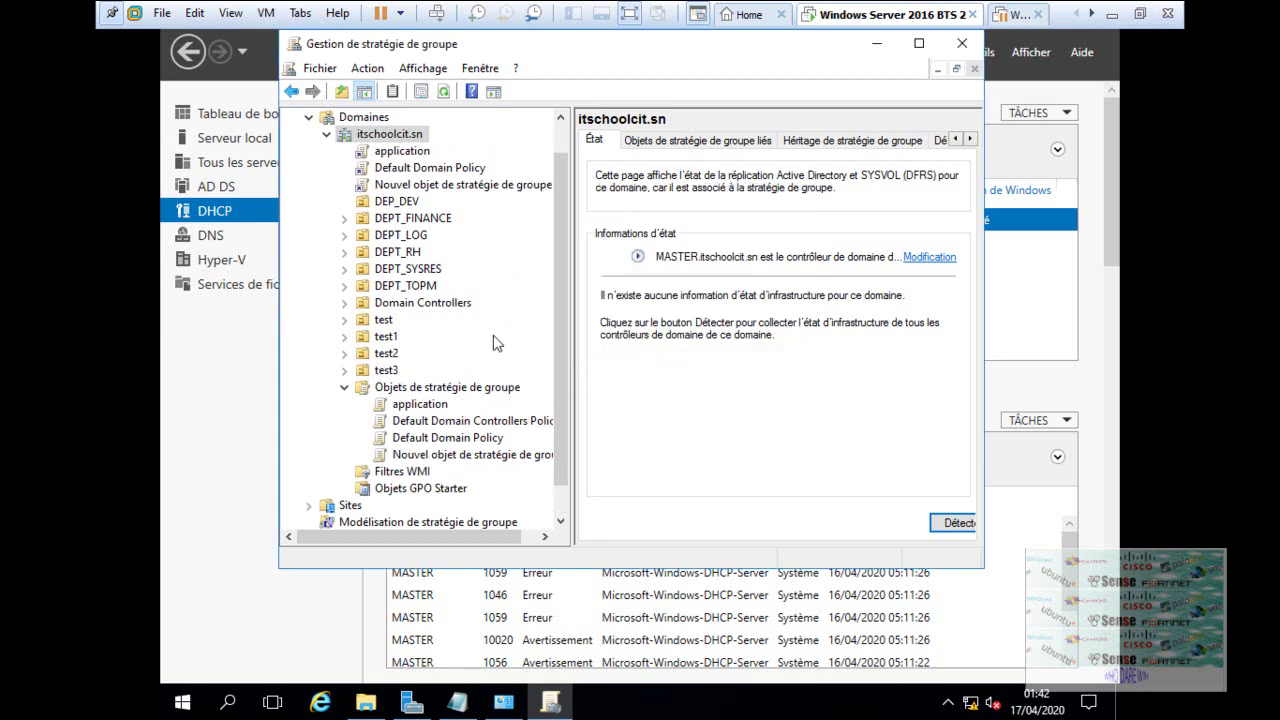
- Open the 'application' GPO in the Group Policy Management Editor with Modifier
click(405, 152)
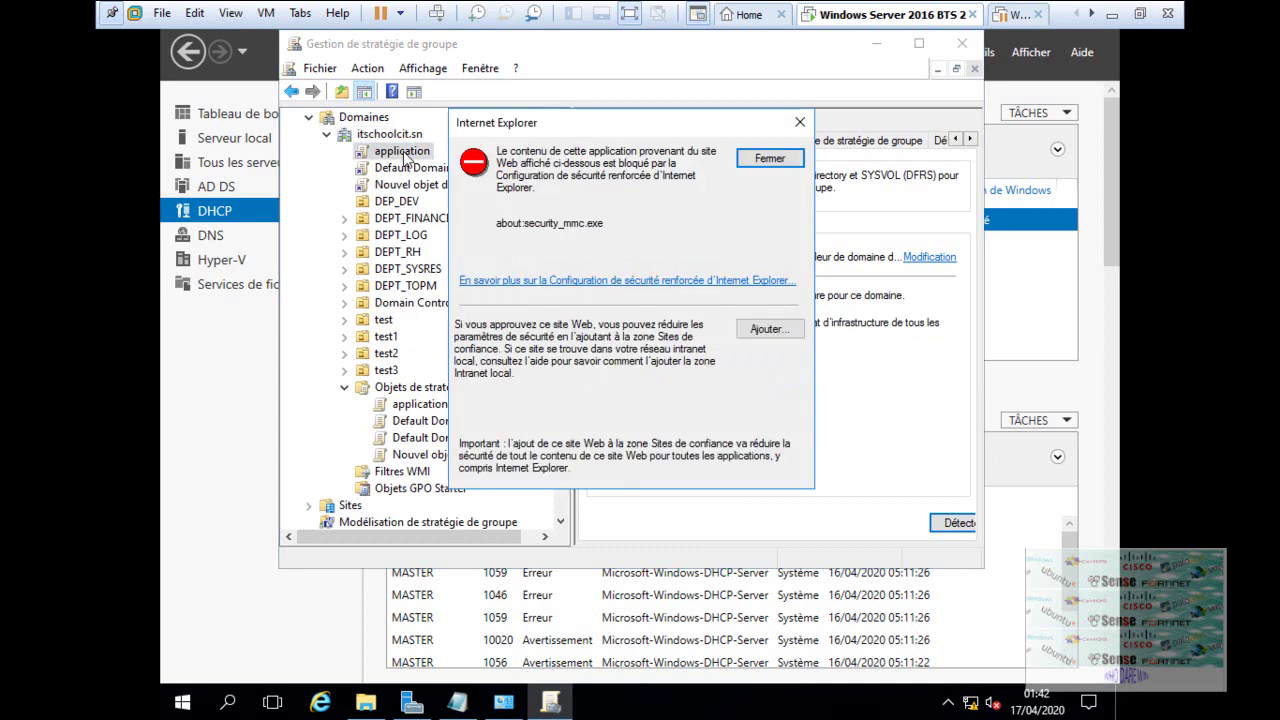
click(797, 124)
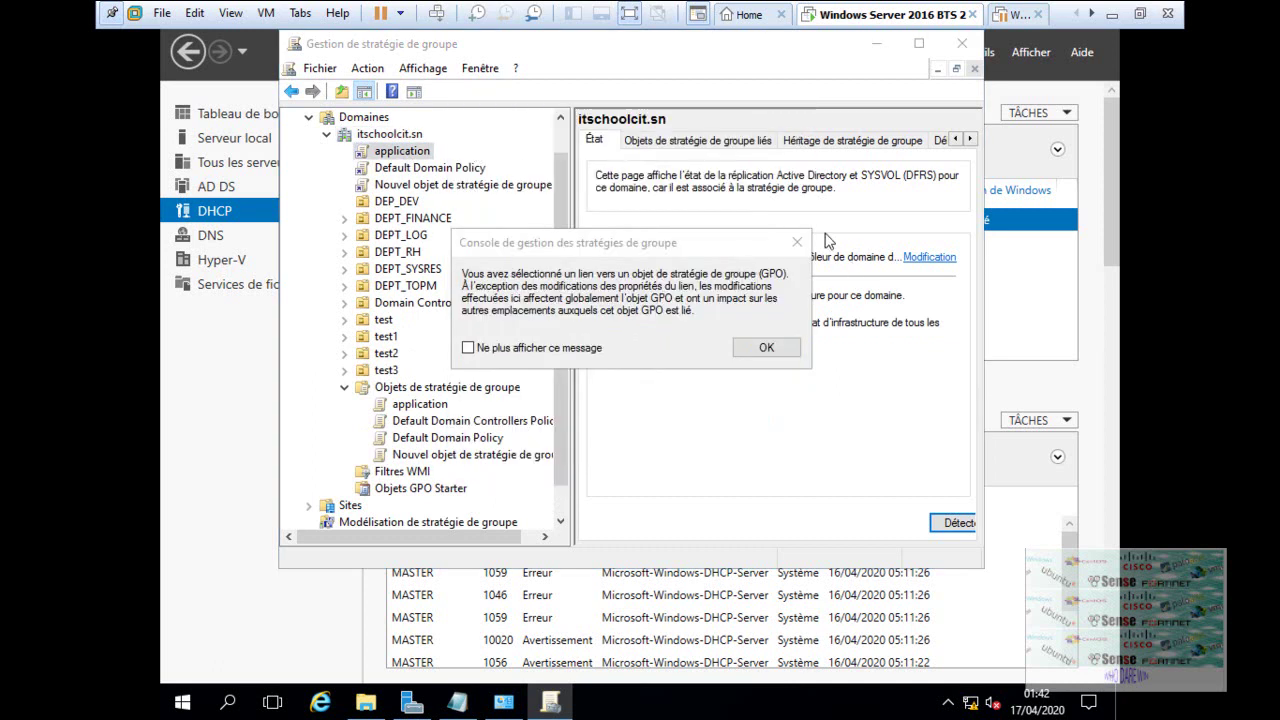
click(797, 242)
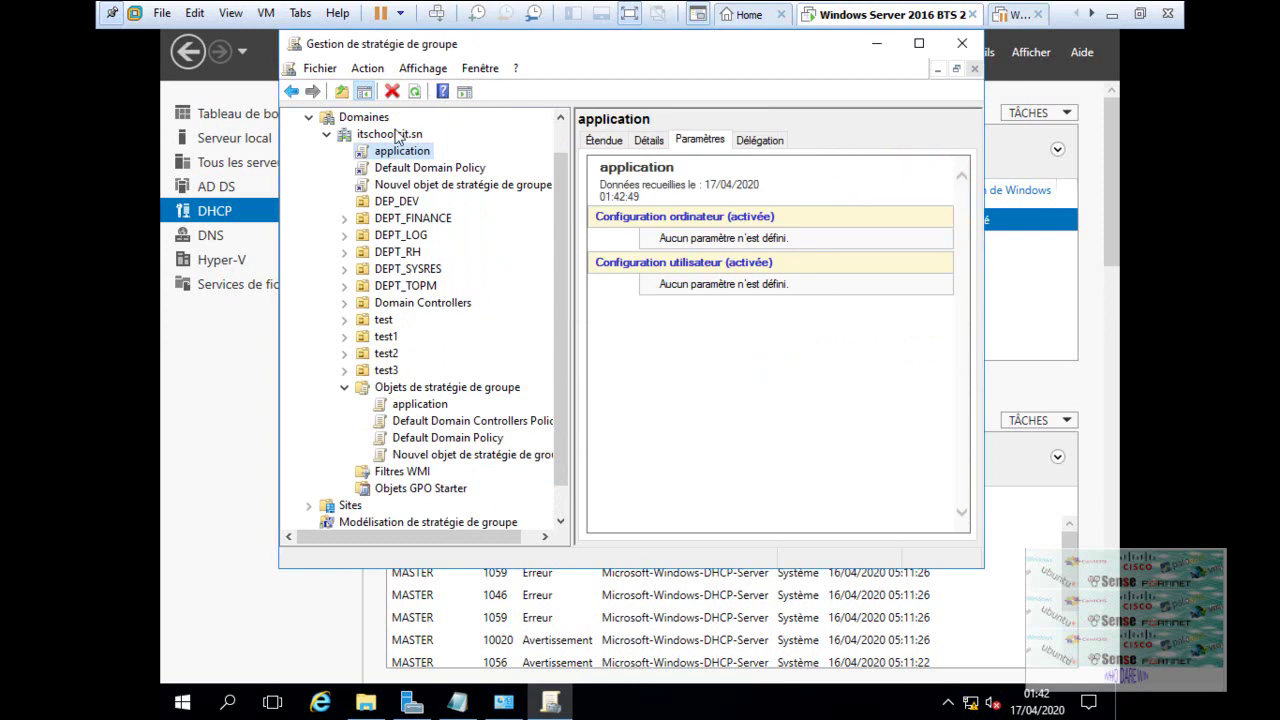
right_click(402, 151)
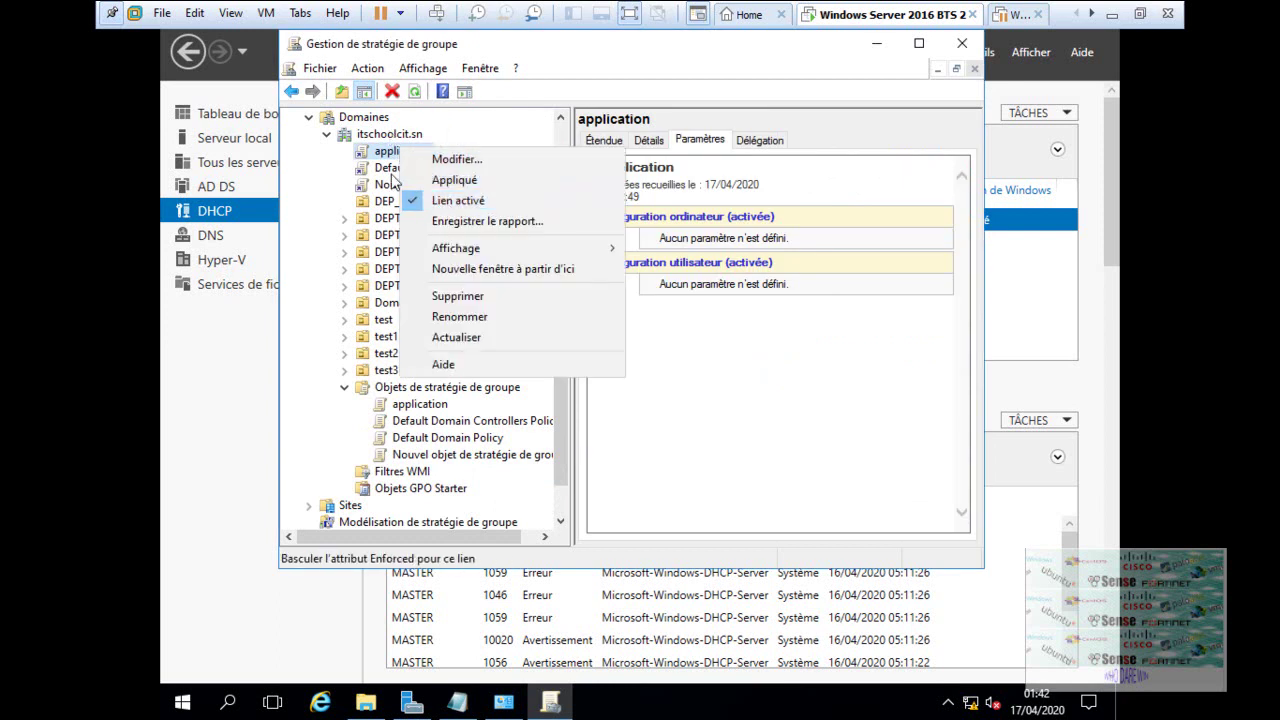
click(429, 163)
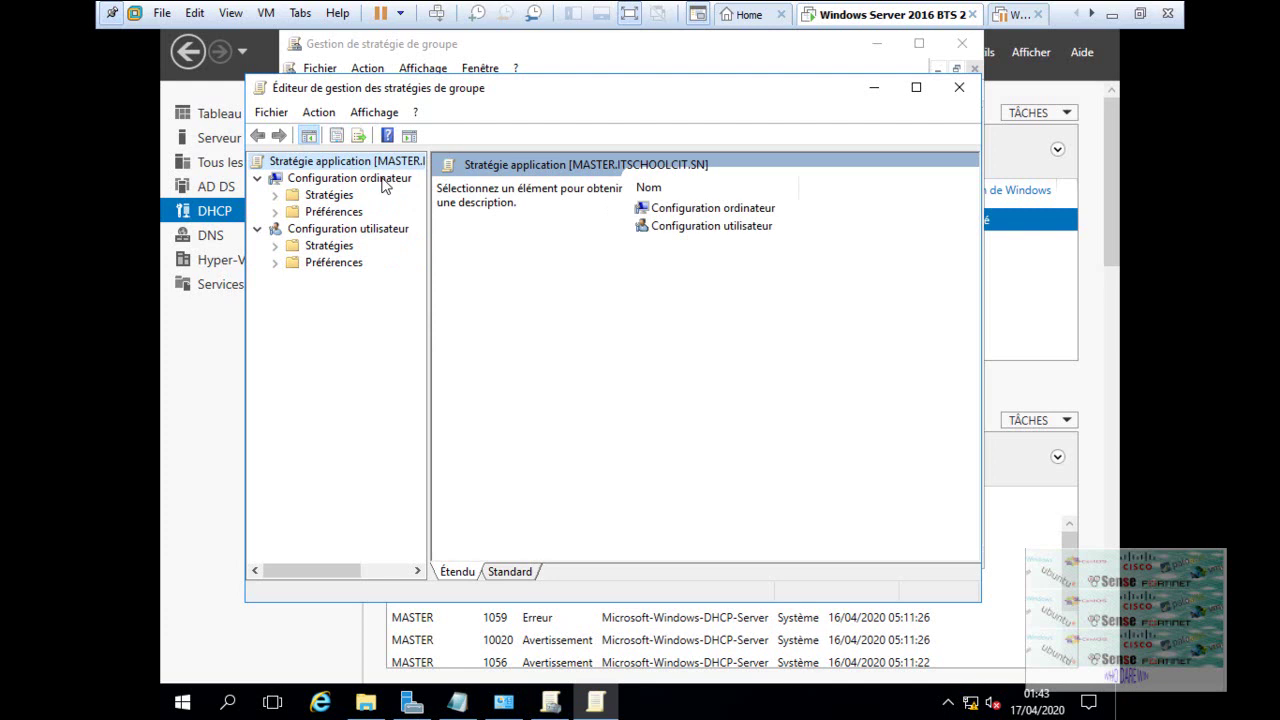
click(385, 180)
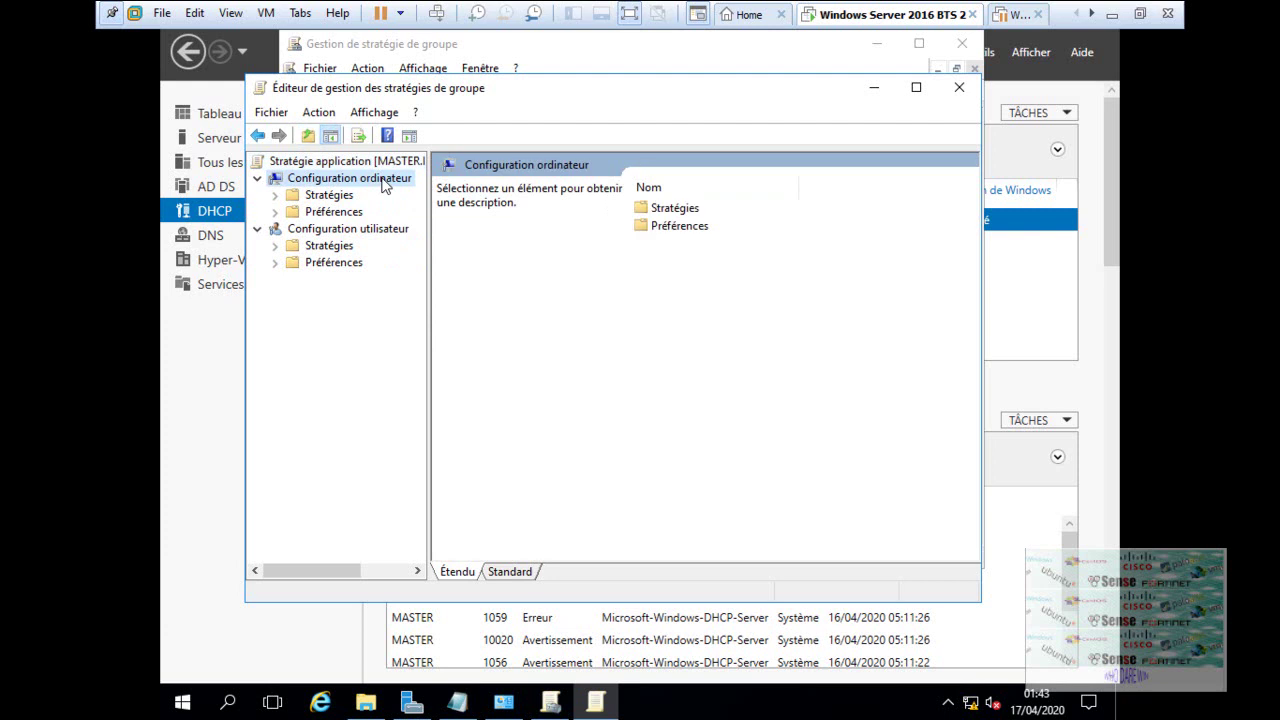
- Expand Configuration ordinateur > Stratégies > Paramètres Windows and select Scripts (démarrage/arrêt)
click(275, 196)
drag(428, 316, 545, 316)
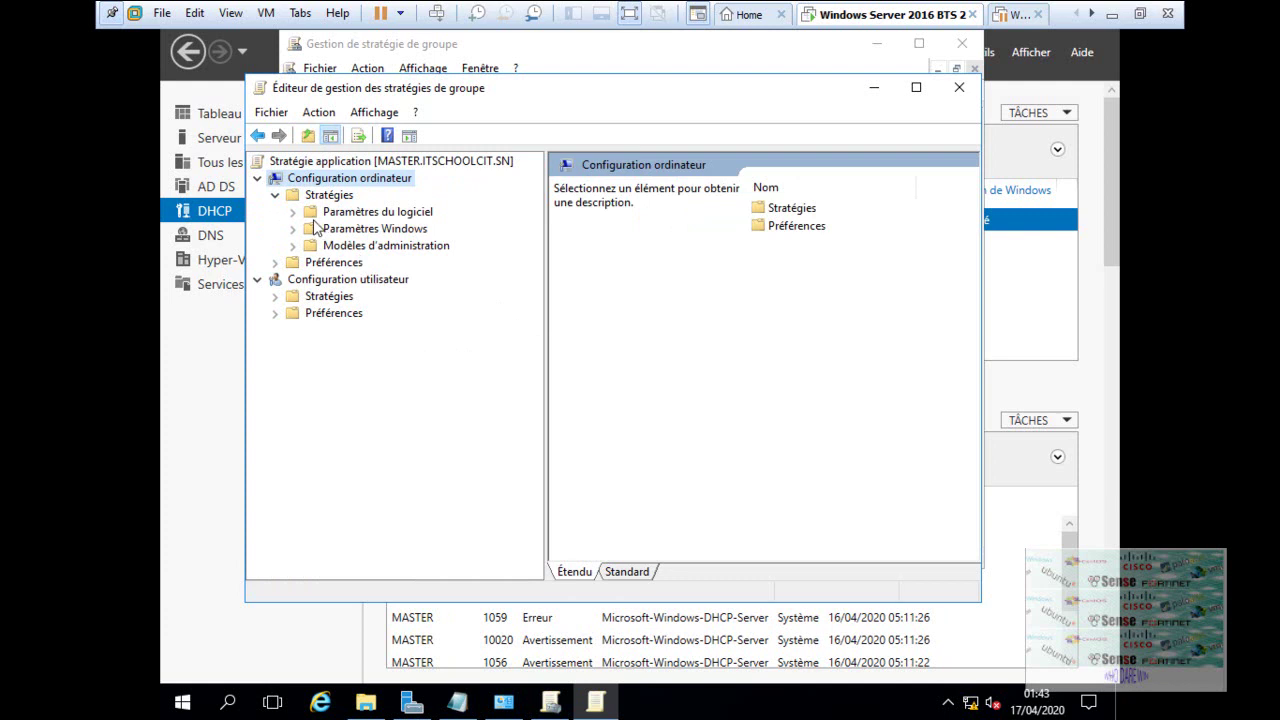
click(296, 213)
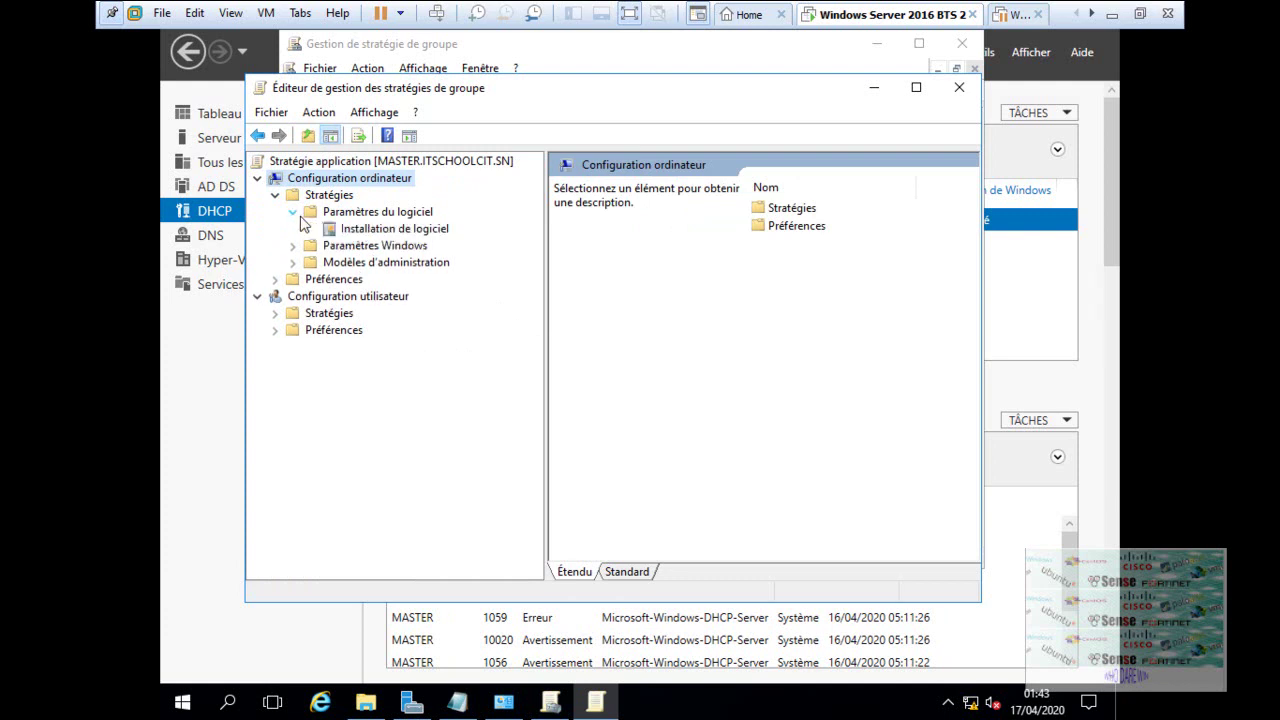
click(293, 245)
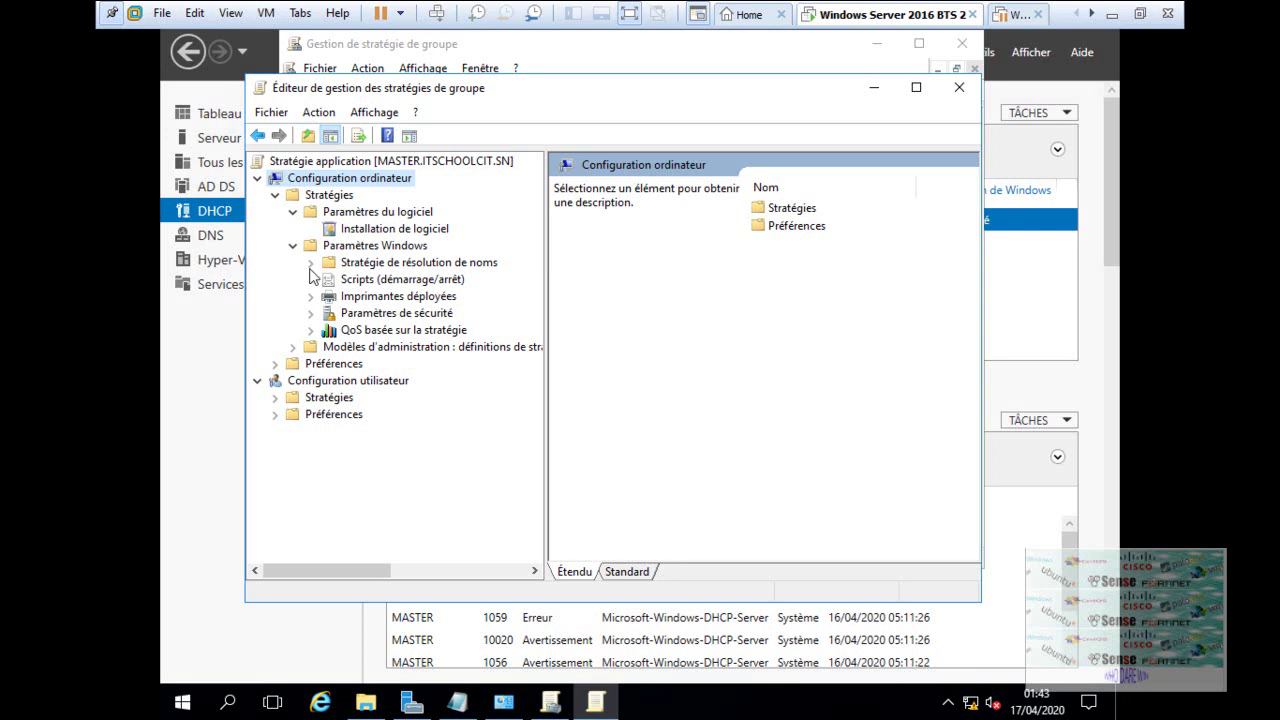
click(369, 279)
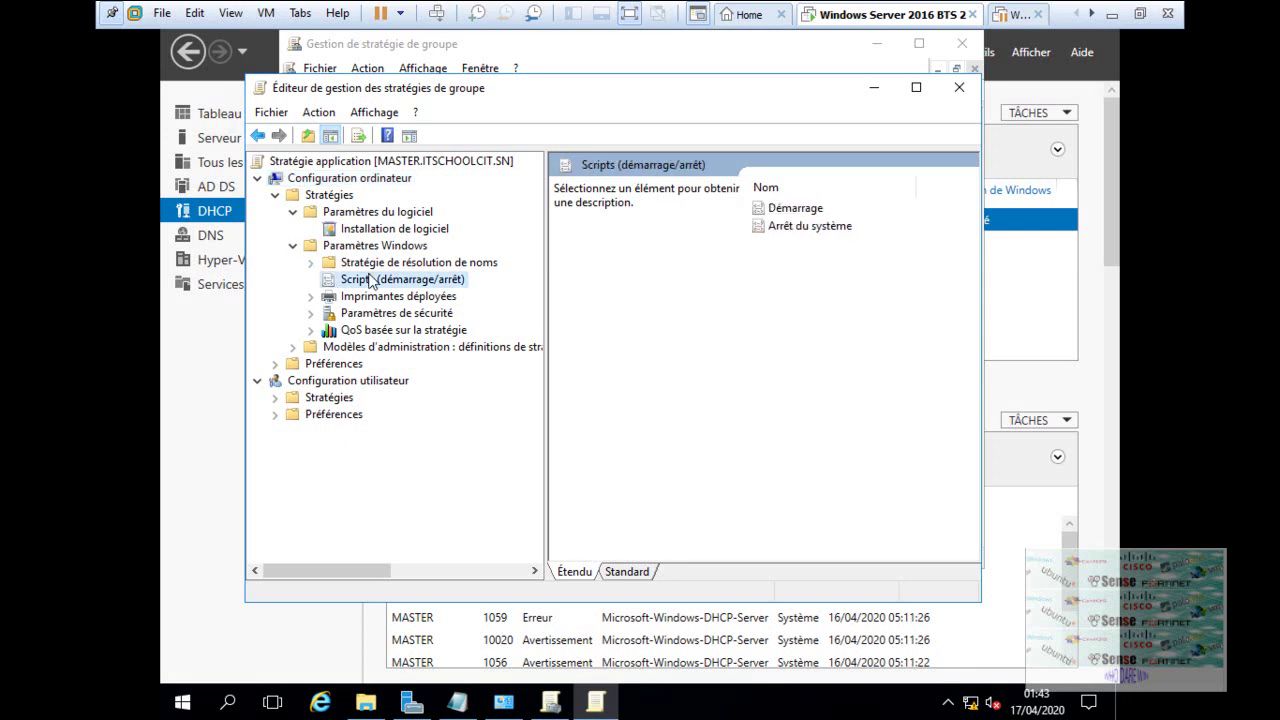
- Open the Démarrage startup script properties and confirm that neither the Scripts nor the Scripts PowerShell tab lists any scripts
double_click(796, 208)
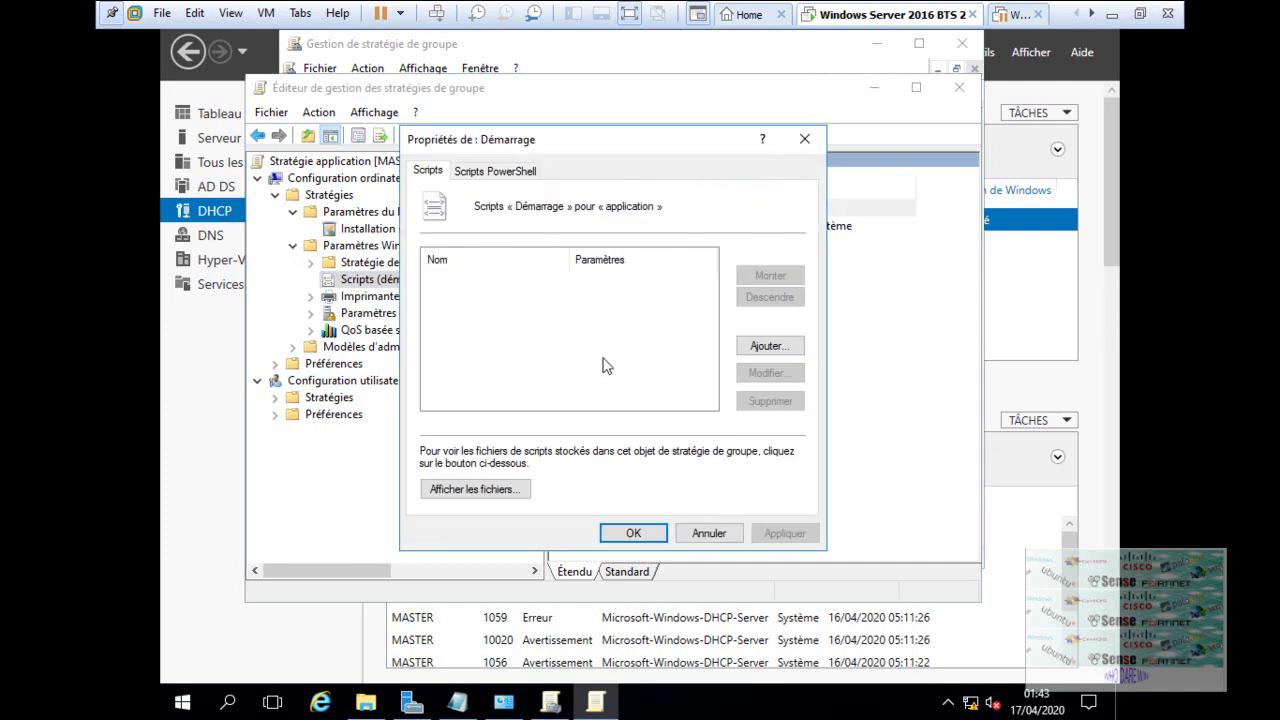
click(492, 172)
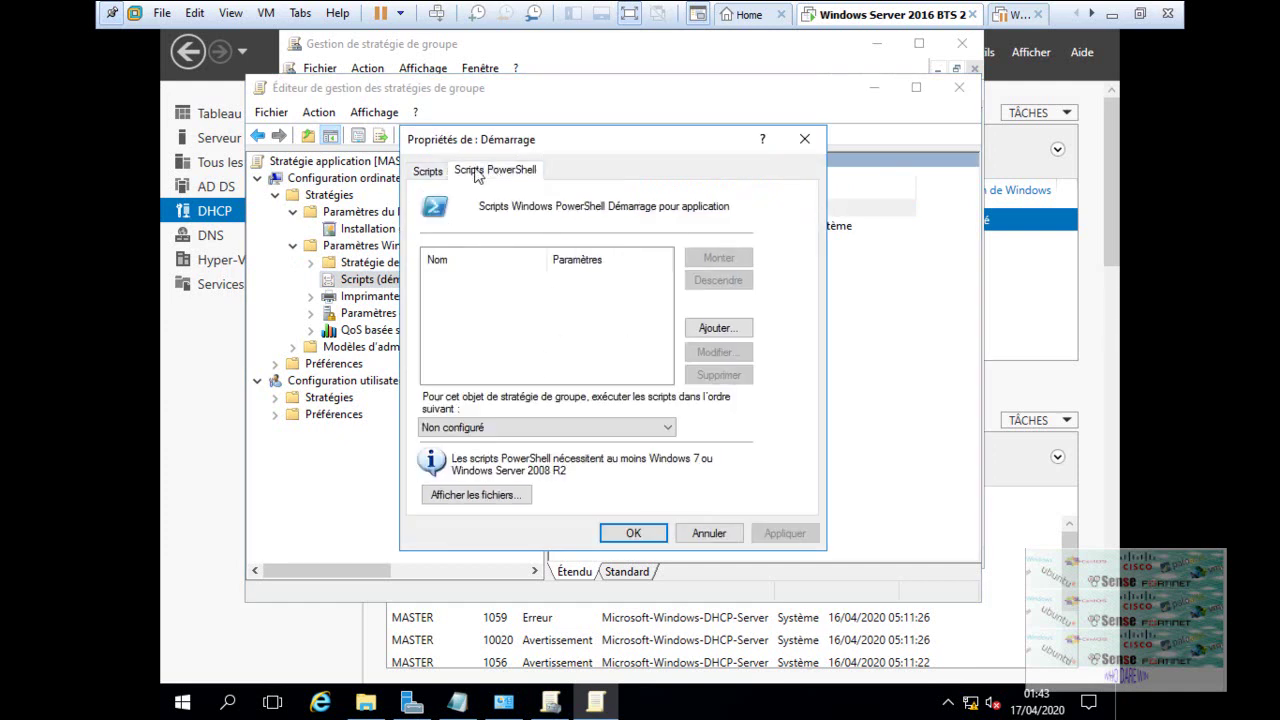
click(430, 172)
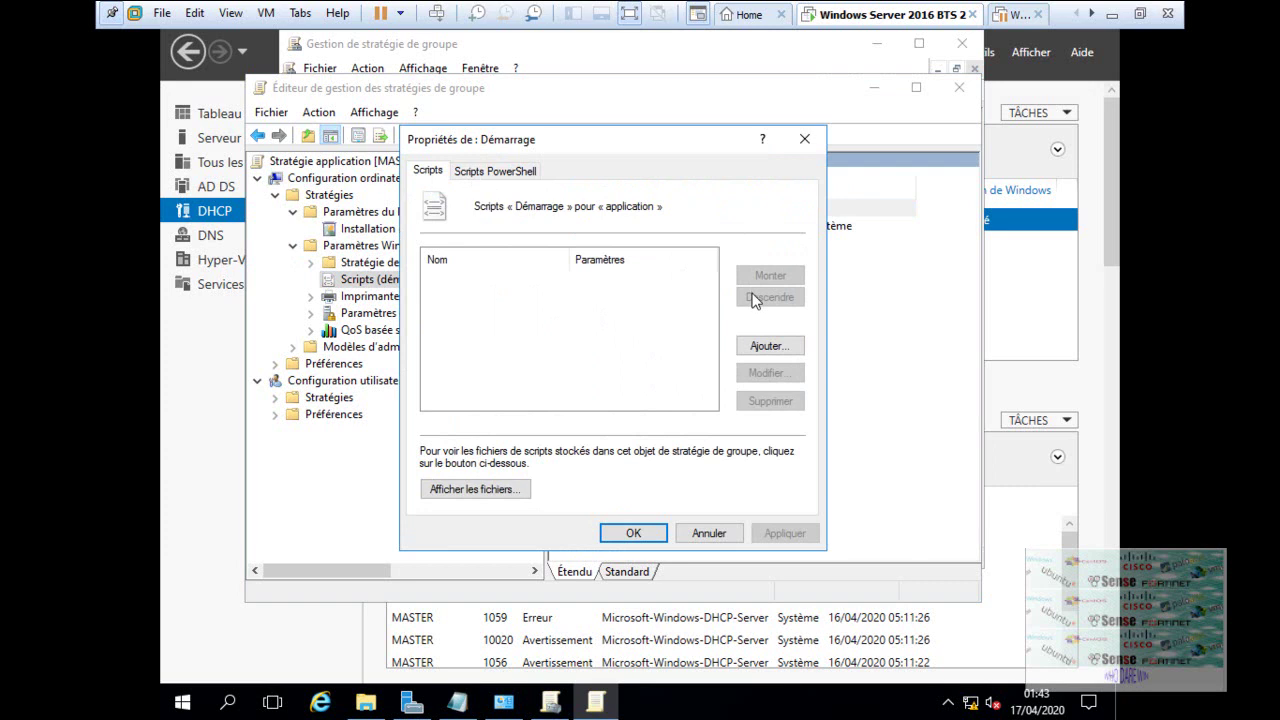
click(507, 176)
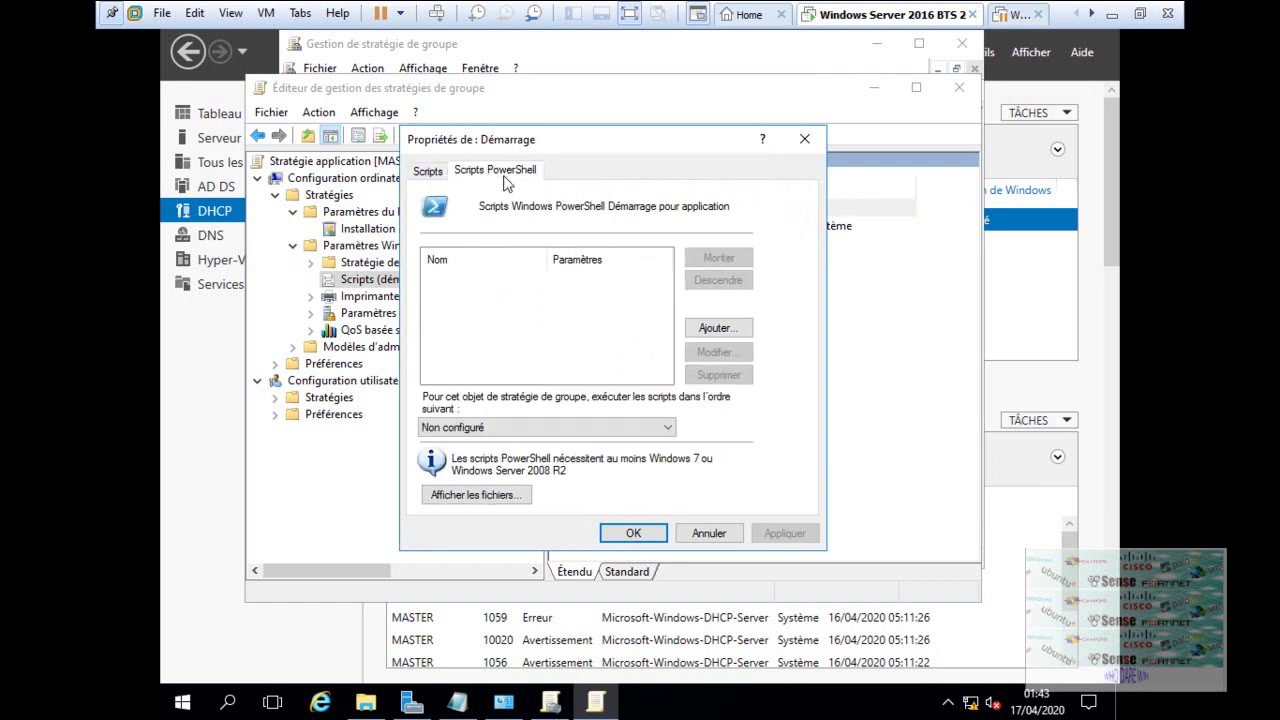
- Close the startup properties, browse the printer, security and QoS nodes, and expand Modèles d'administration
click(628, 534)
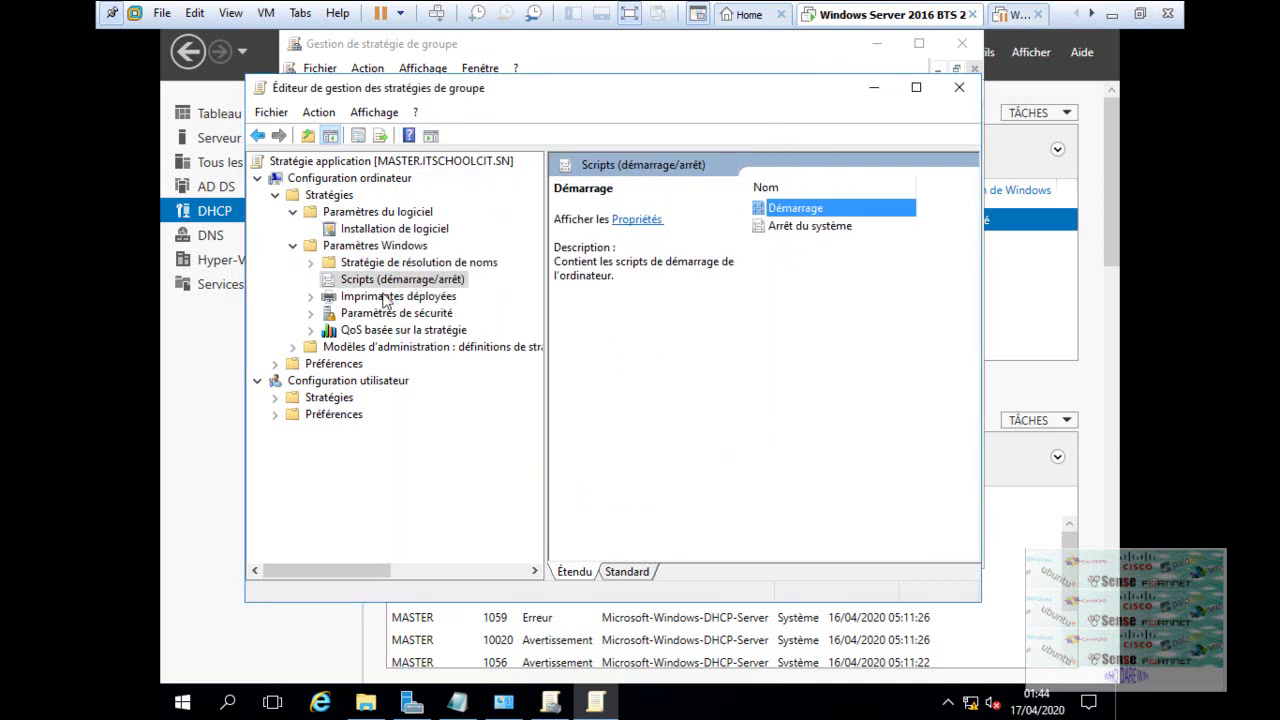
click(362, 298)
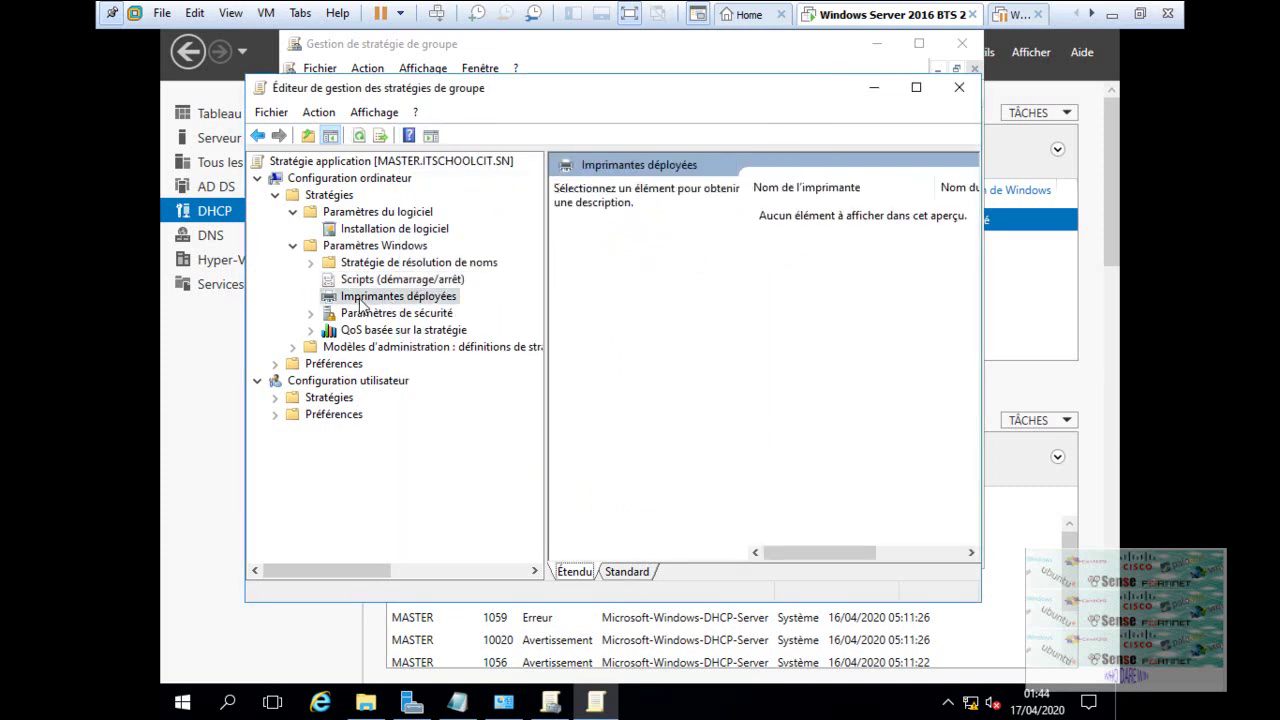
click(374, 316)
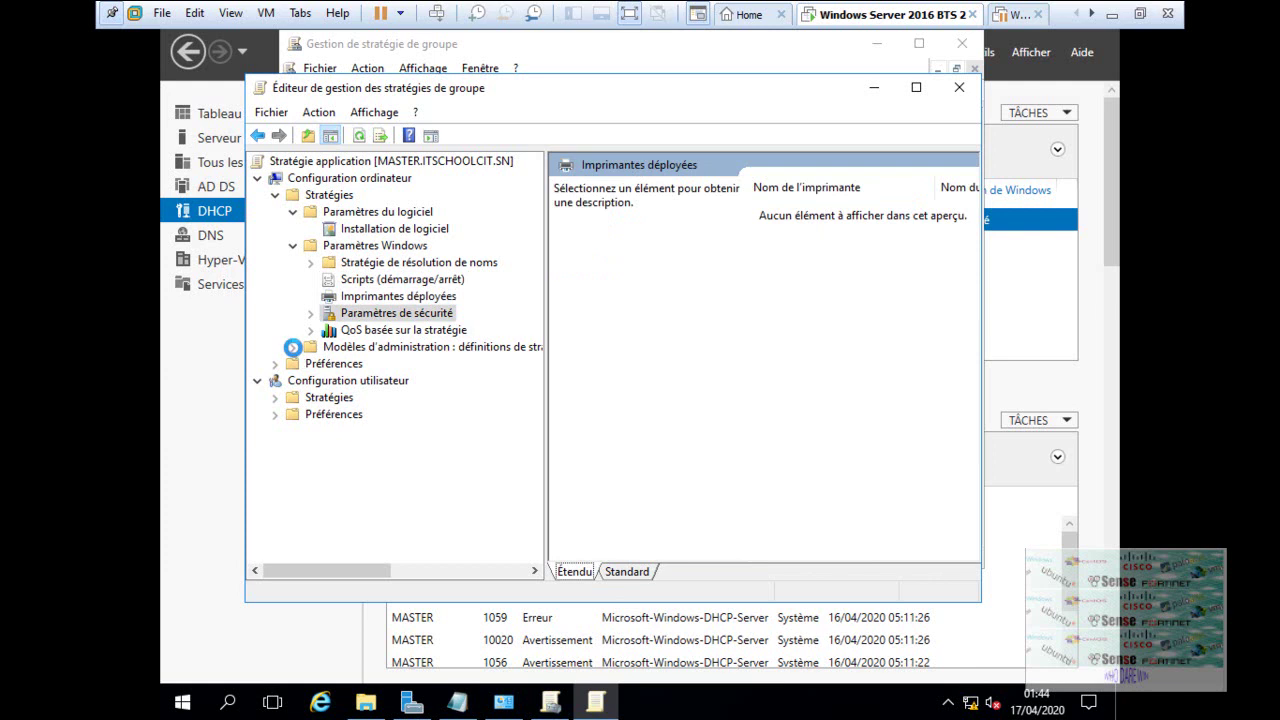
key(Down)
click(293, 347)
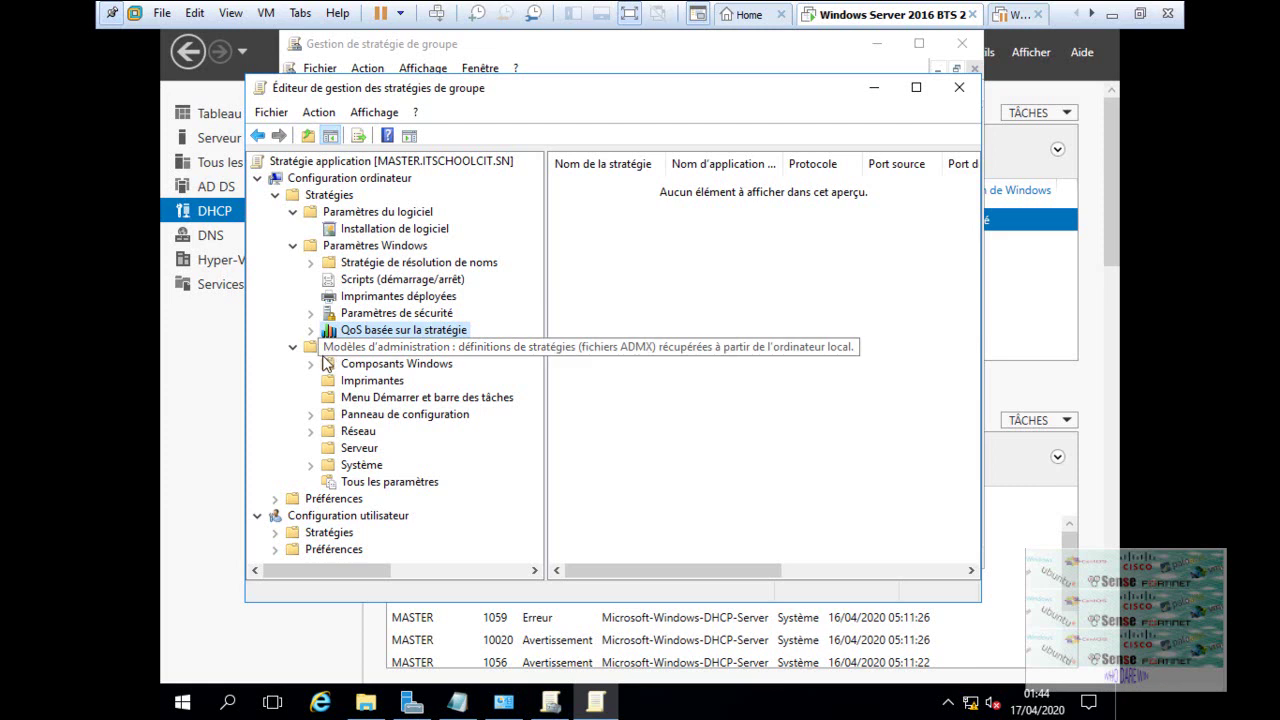
- Inspect the Biométrie > Traits du visage anti-spoofing setting without changes, then collapse Modèles d'administration
click(311, 364)
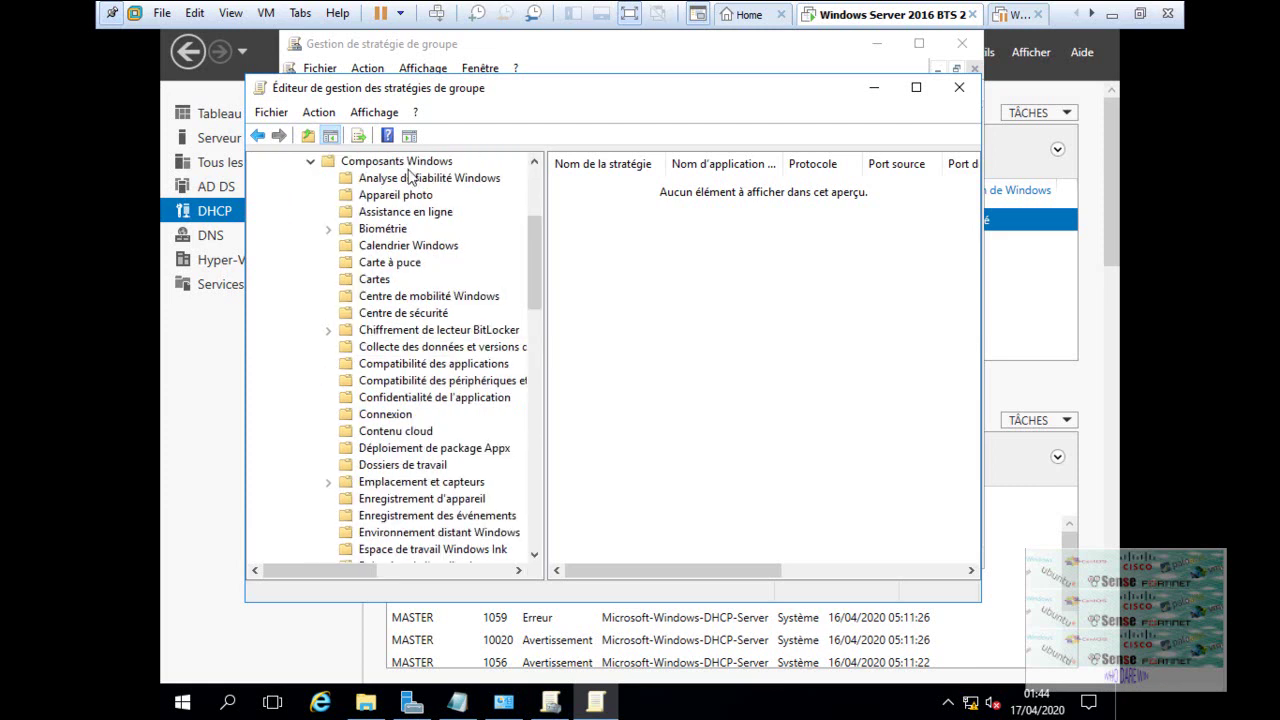
click(333, 229)
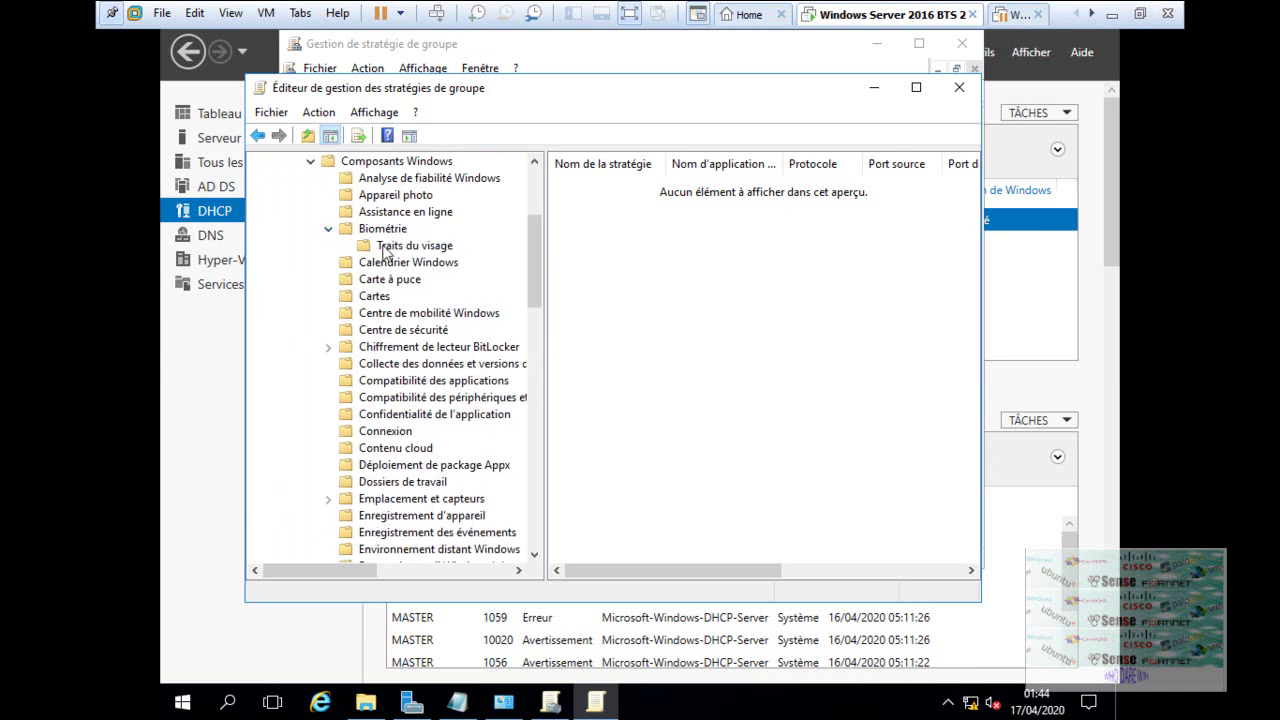
click(384, 247)
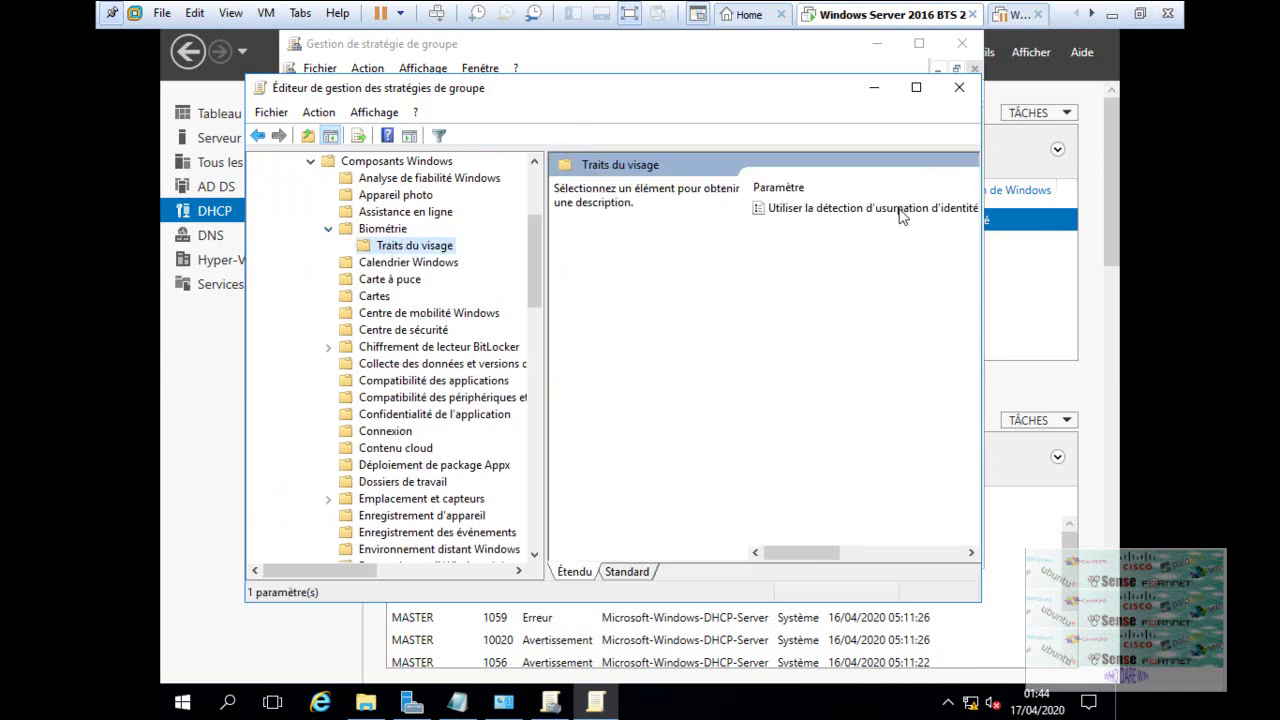
click(899, 212)
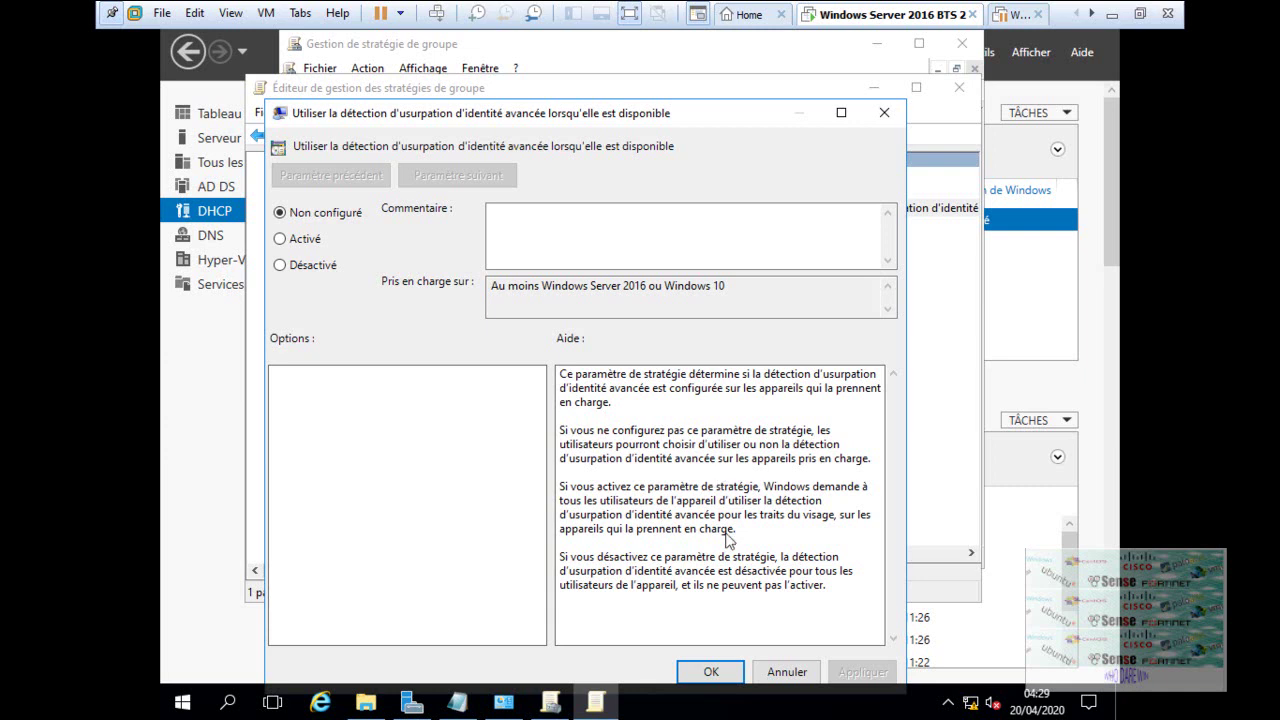
click(729, 674)
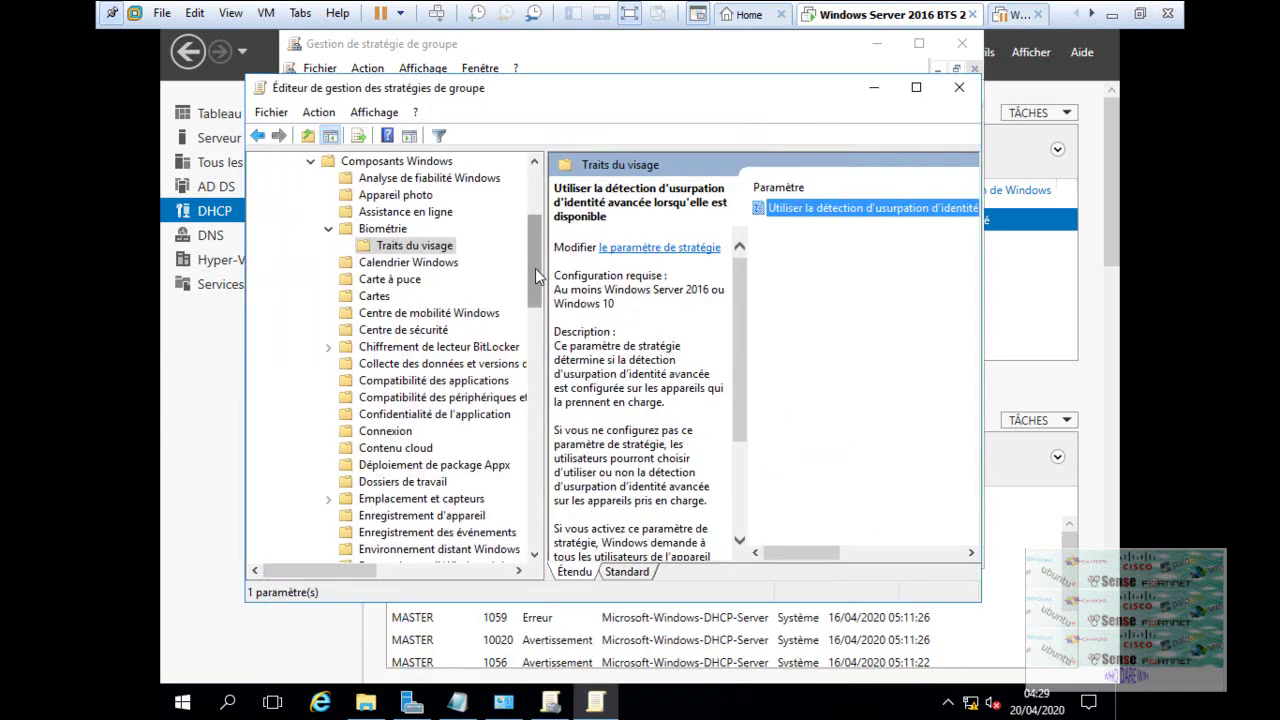
scroll(530, 220, up, 4)
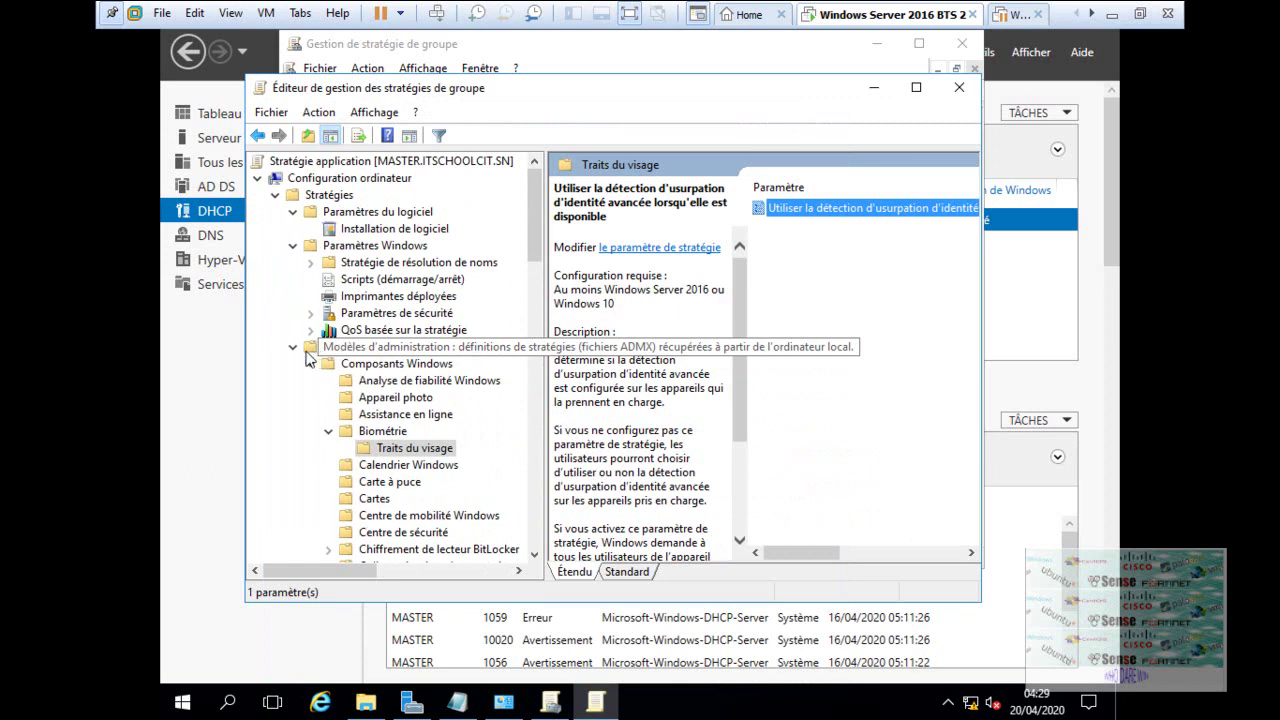
click(294, 349)
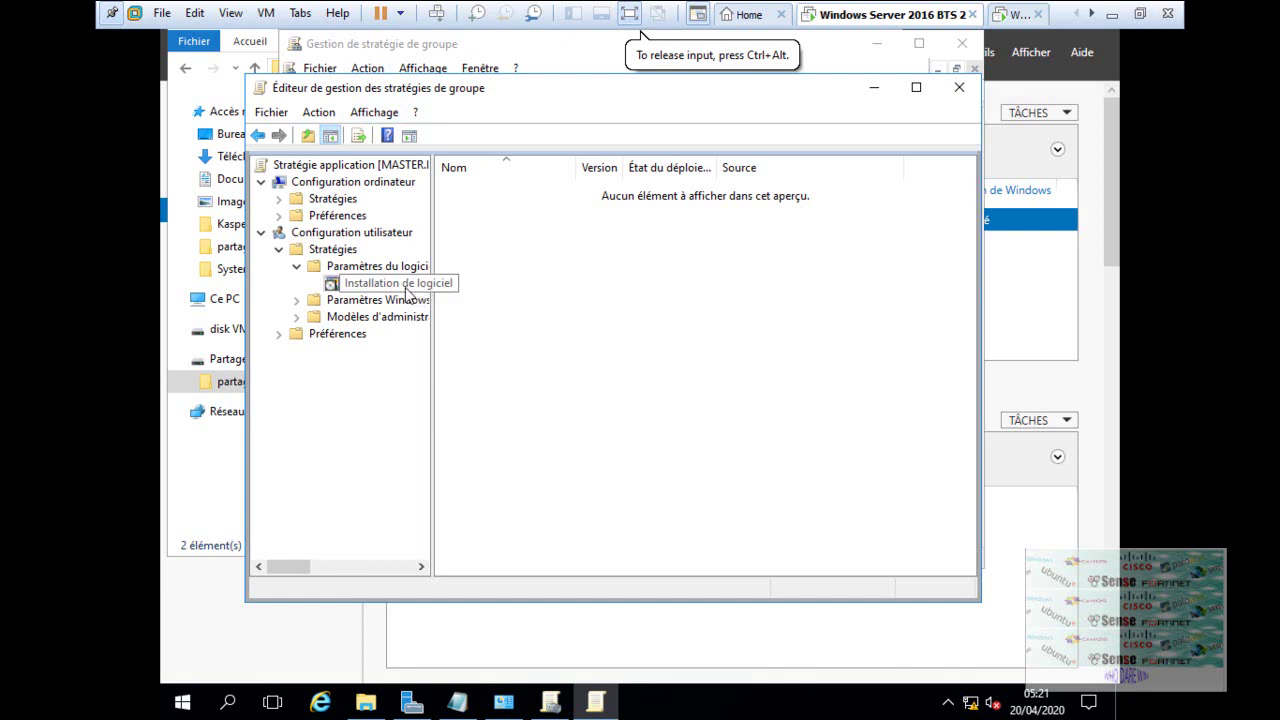
- Add SkypeSetup.msi as an Attribué (assigned) package under user Installation de logiciel, then bring up Server Manager
right_click(407, 292)
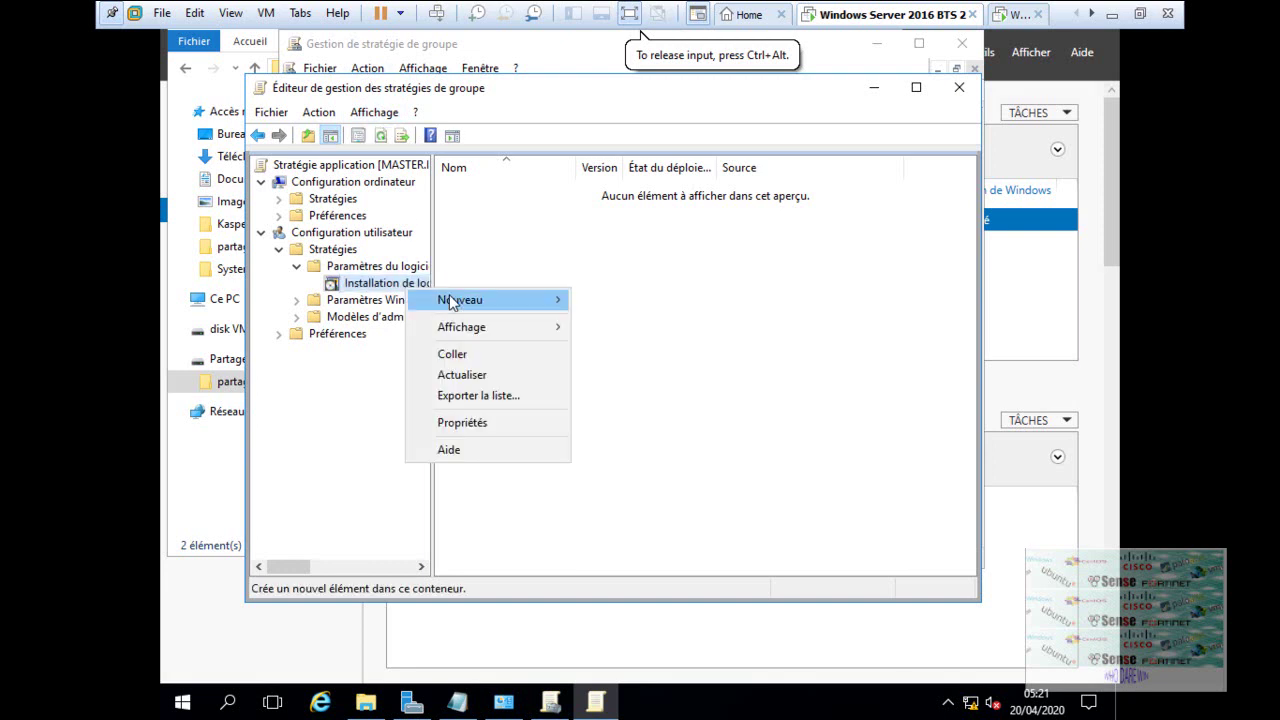
mouse_move(486, 313)
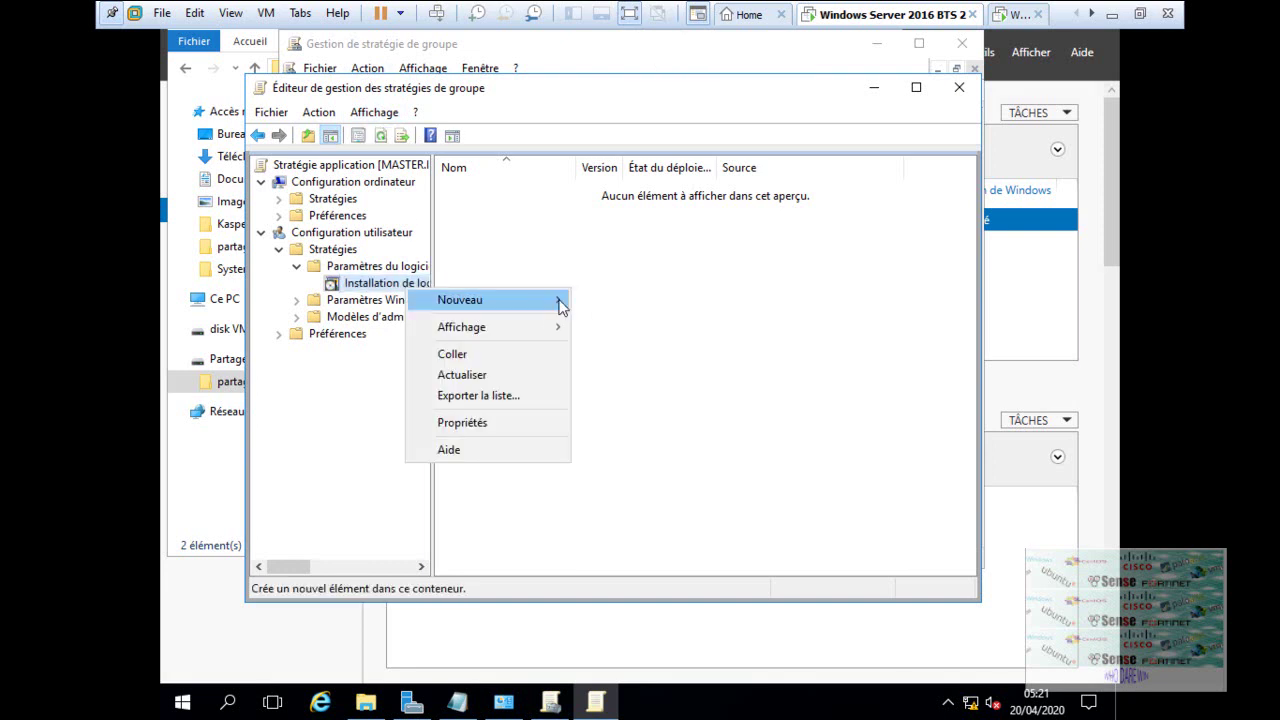
click(594, 303)
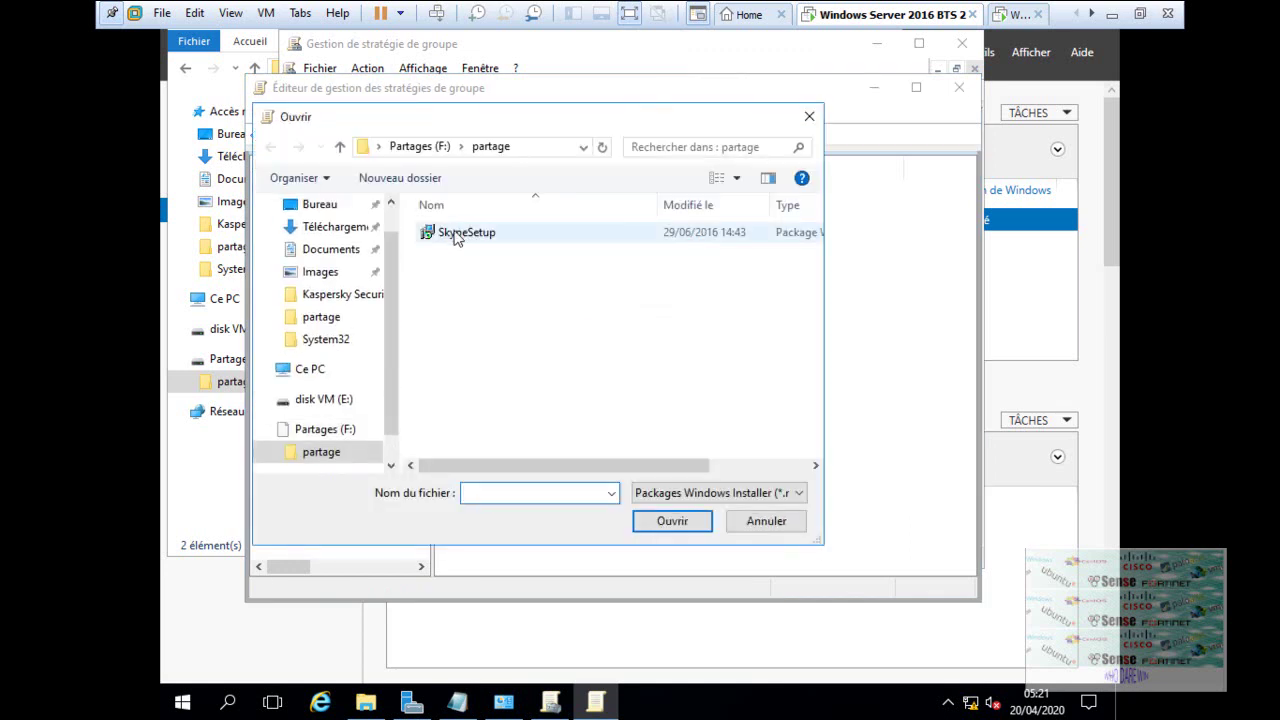
click(457, 234)
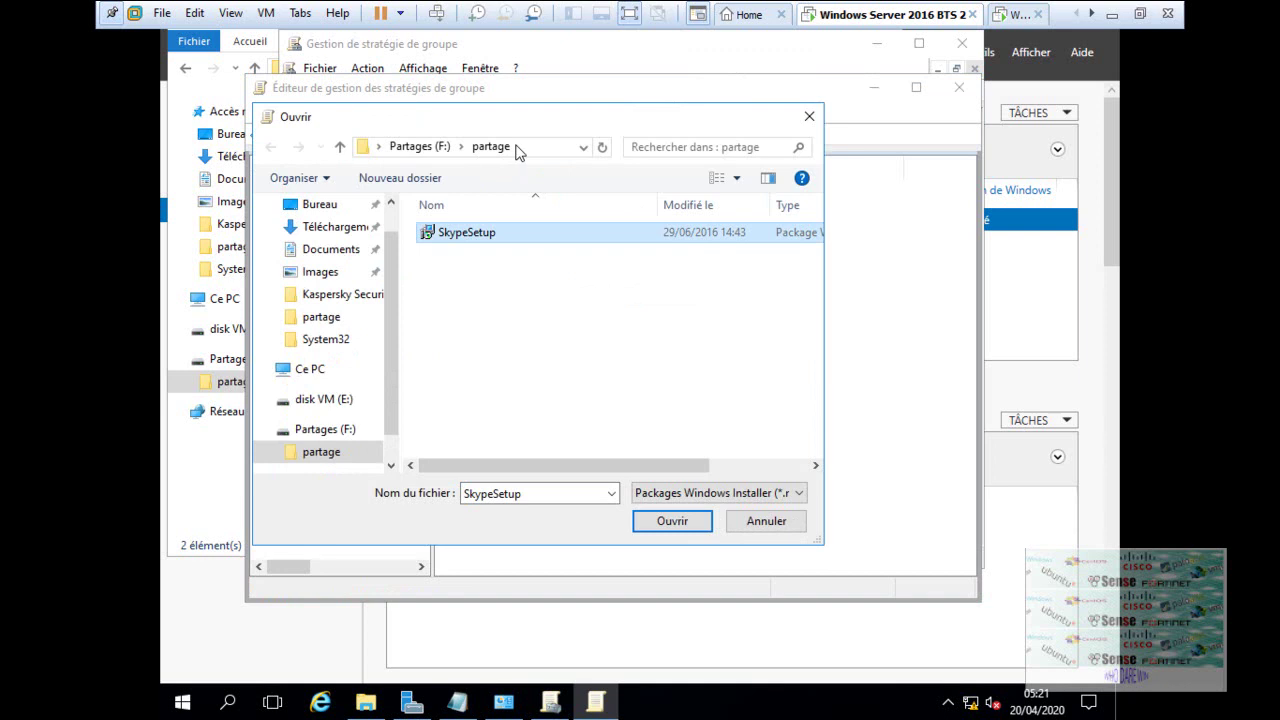
click(666, 521)
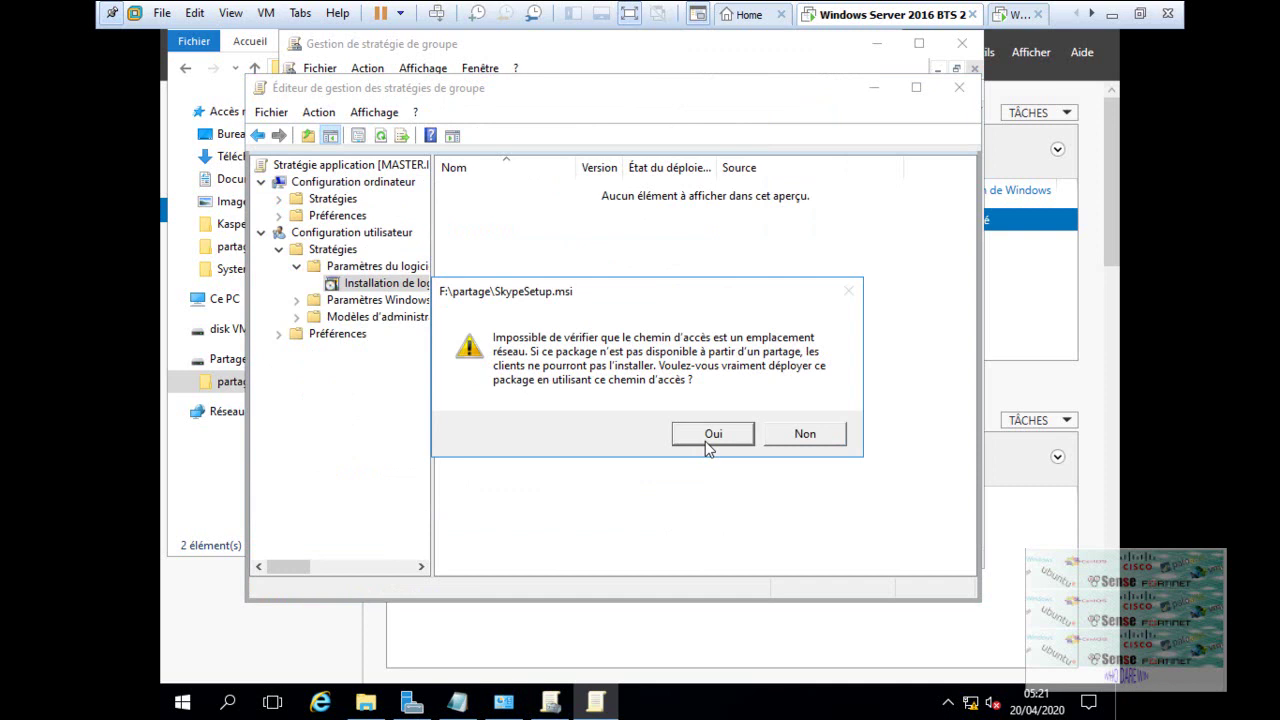
click(710, 434)
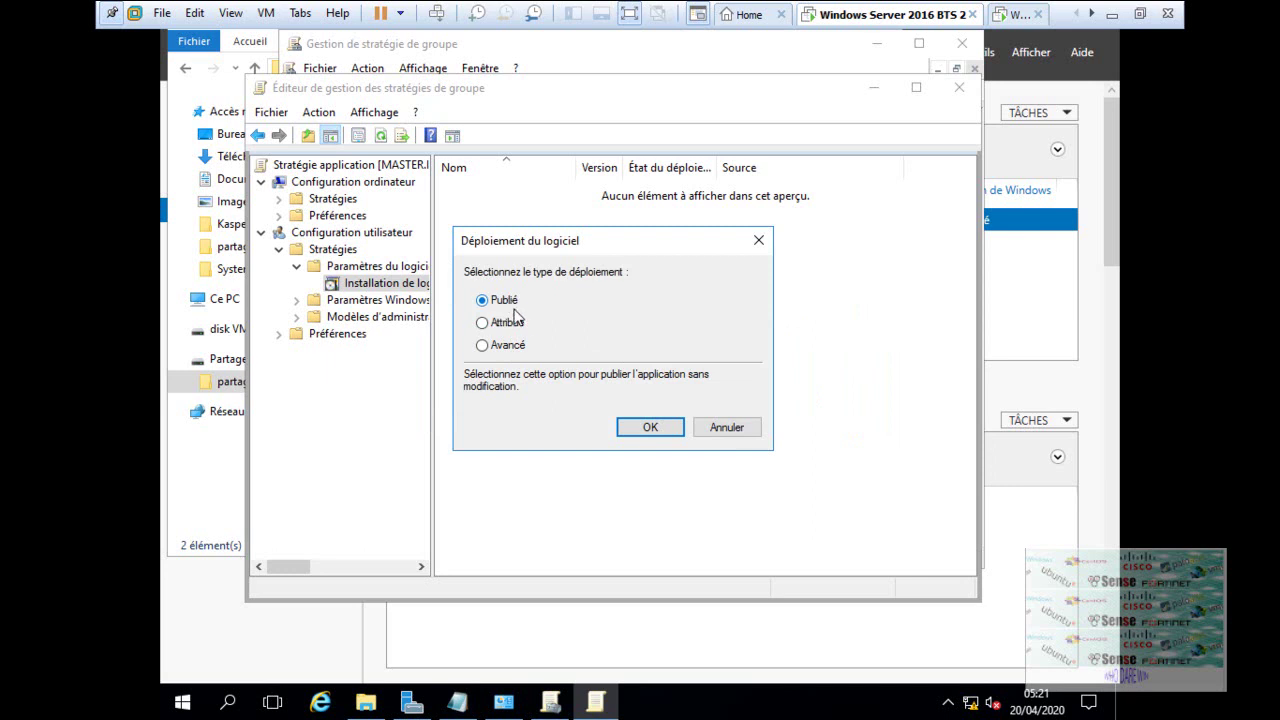
click(519, 326)
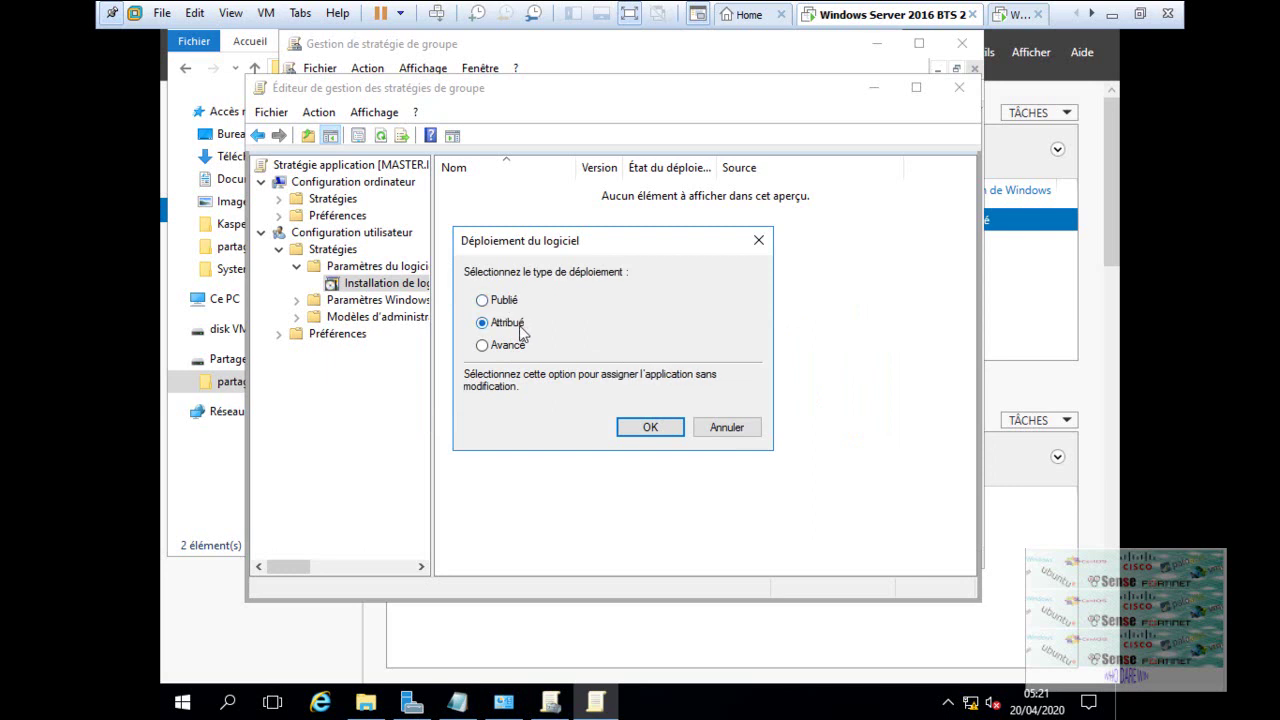
click(650, 428)
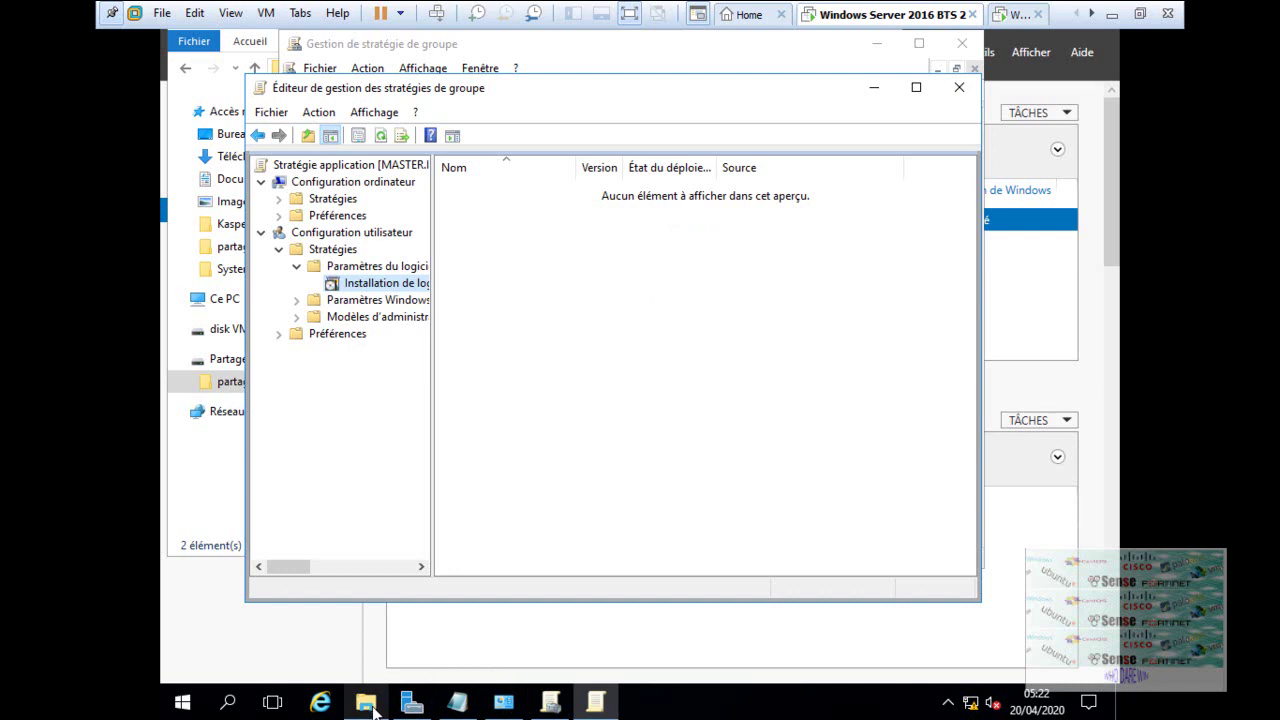
click(410, 705)
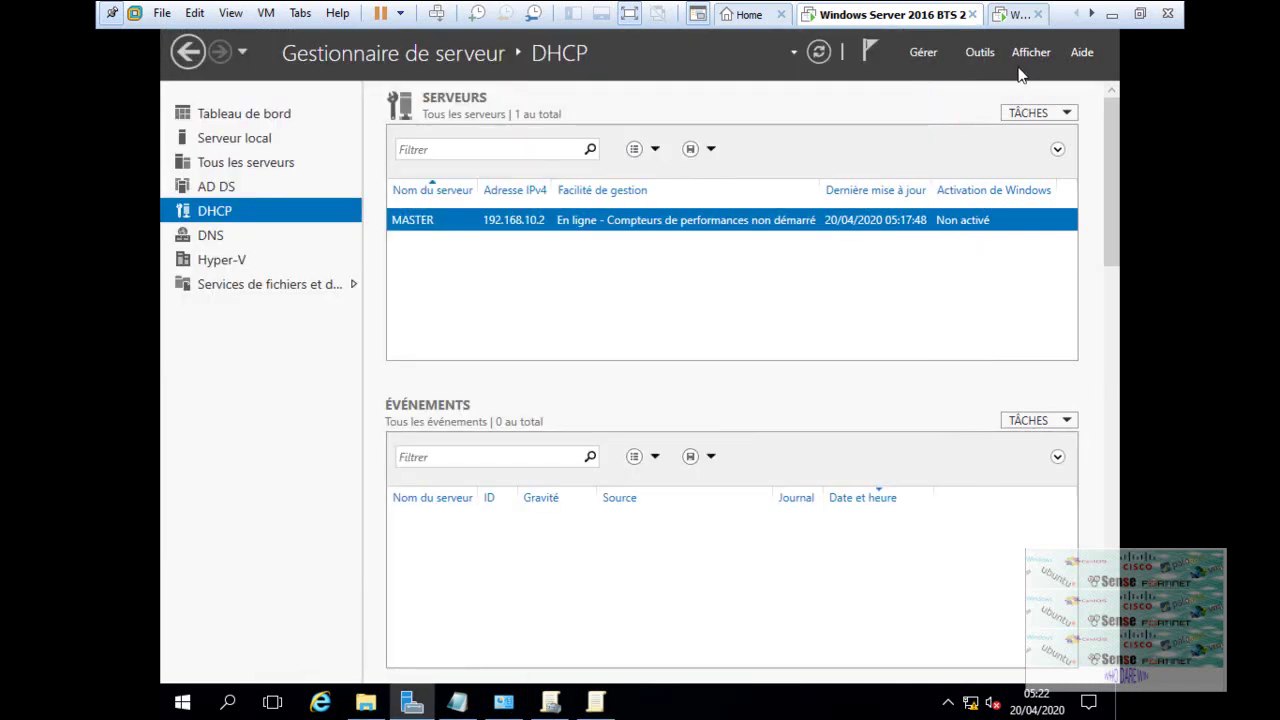
- Launch Utilisateurs et ordinateurs Active Directory from Server Manager's Outils menu
click(980, 52)
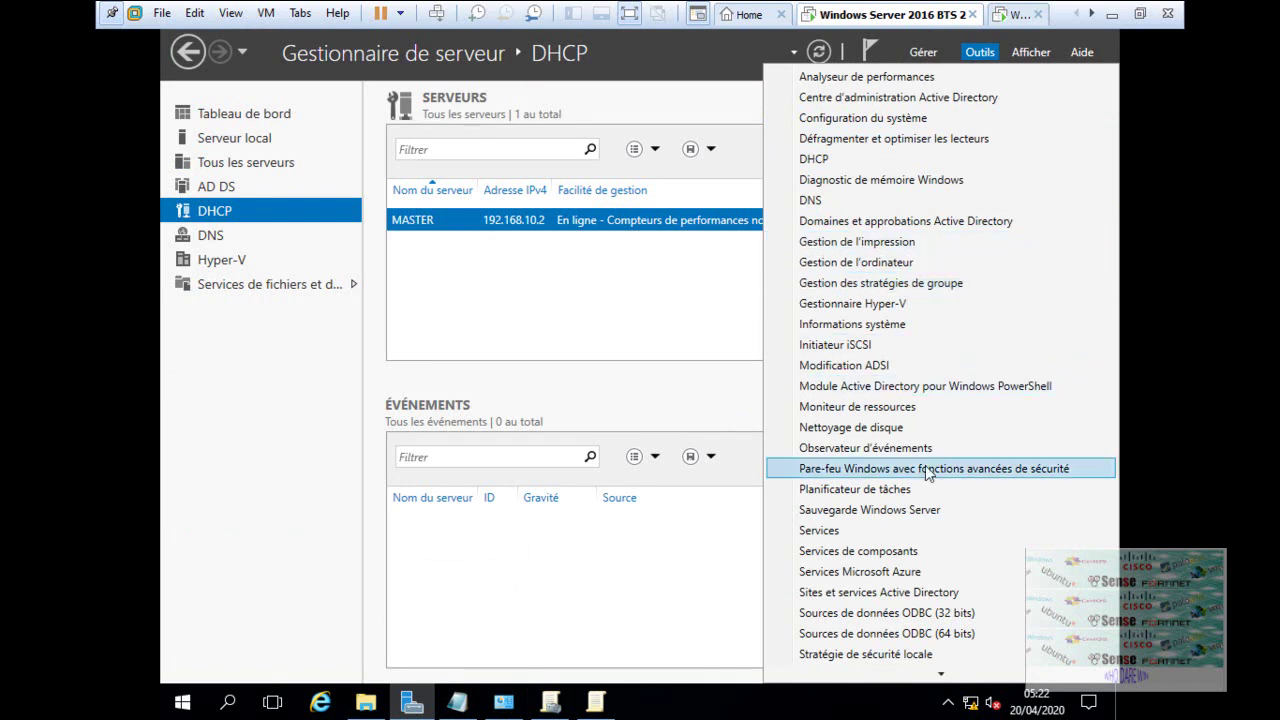
scroll(900, 661, down, 1)
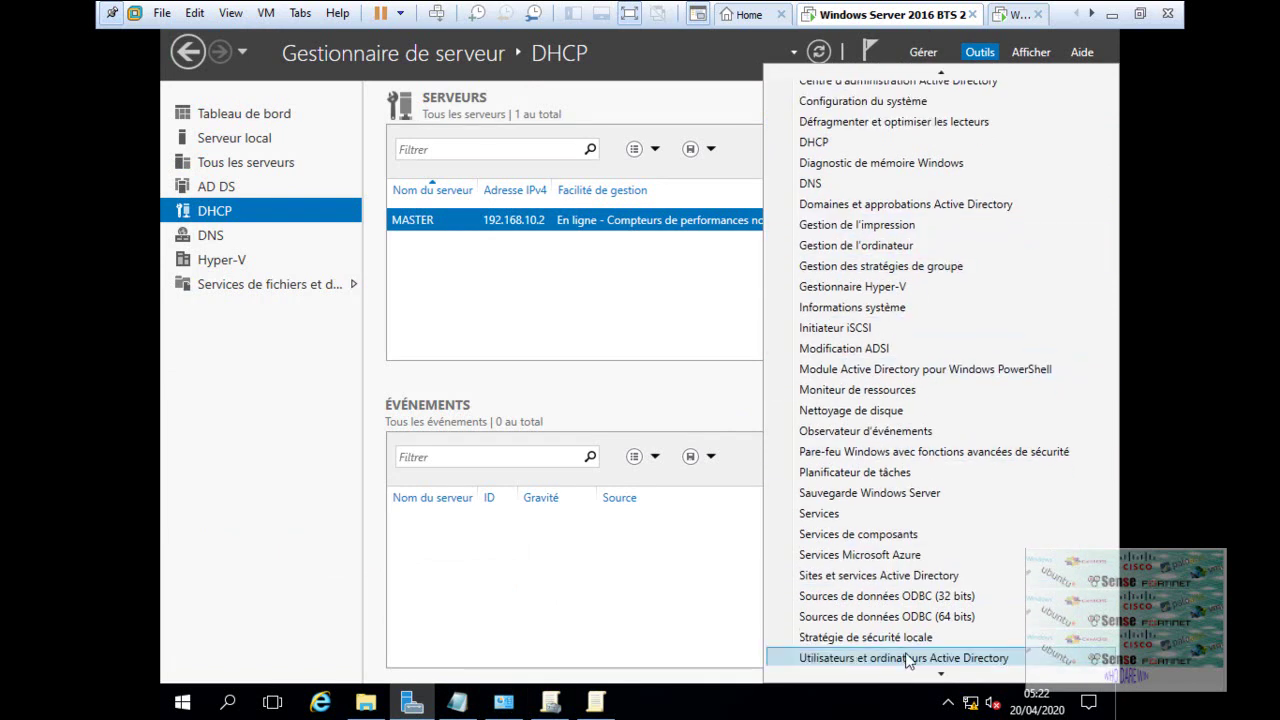
click(905, 658)
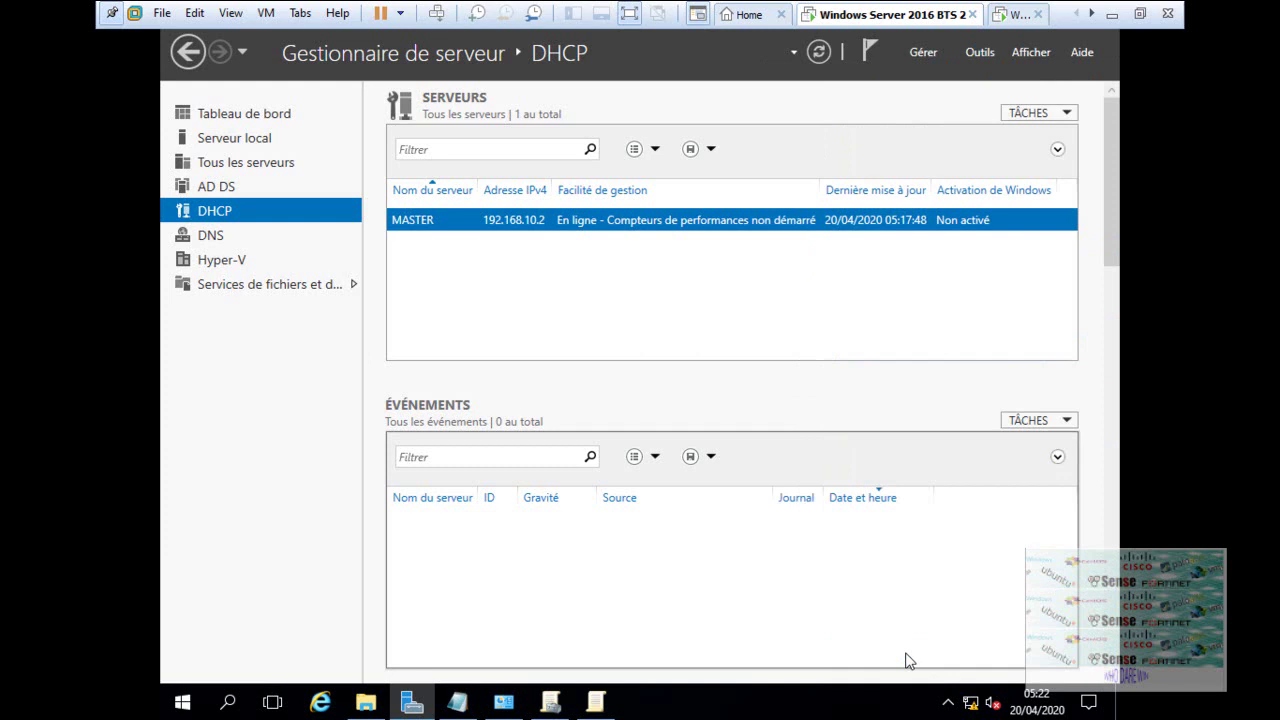
- Open Propriétés for the domain user account in the itschoolcit.sn Users container
click(597, 710)
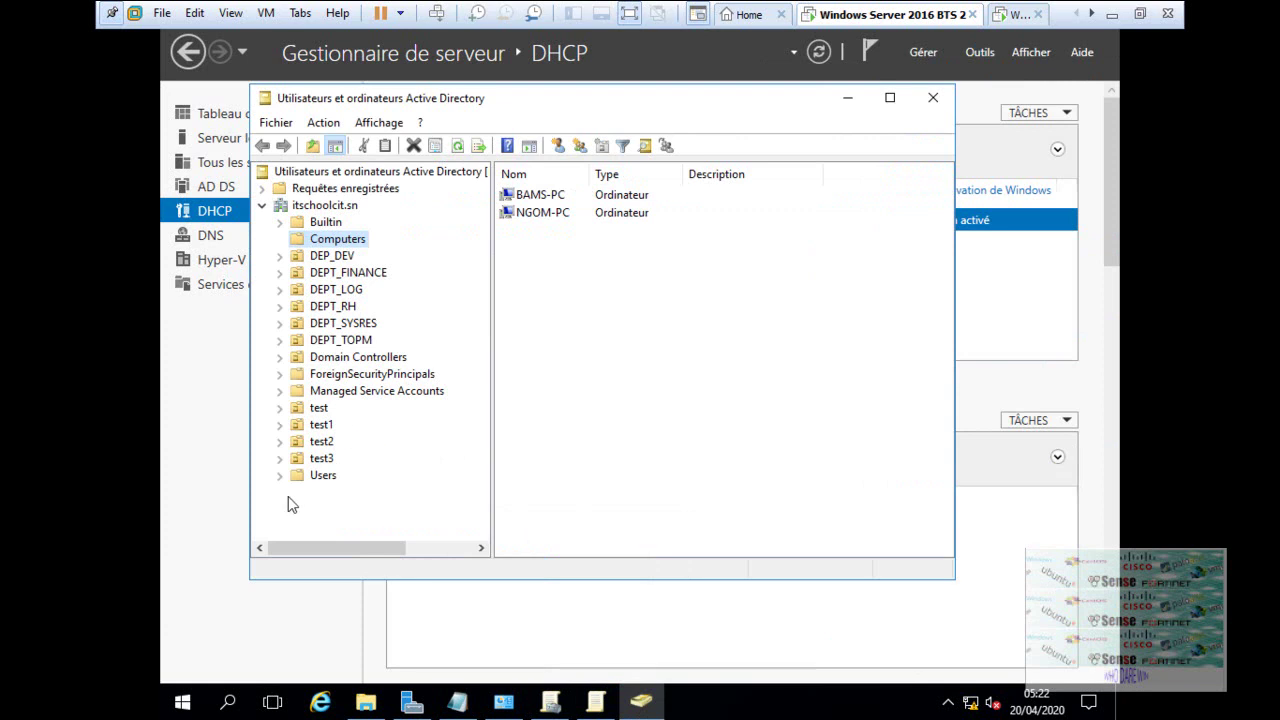
click(322, 477)
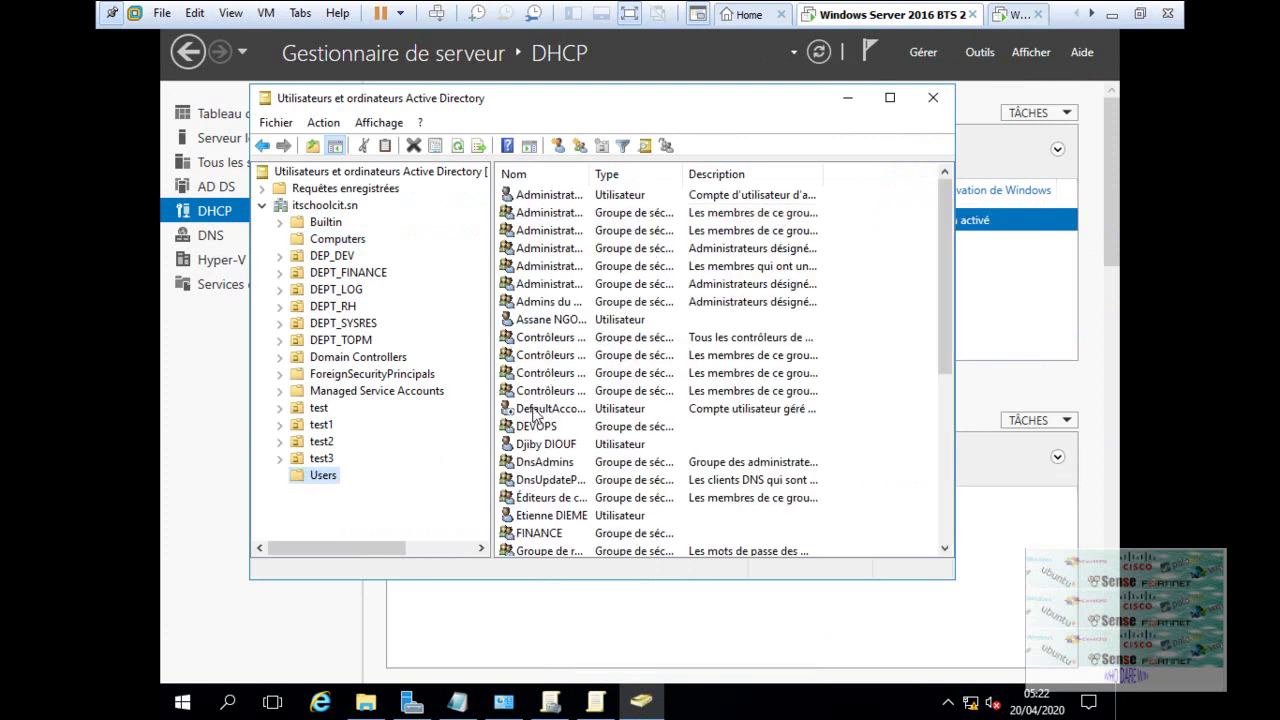
click(564, 324)
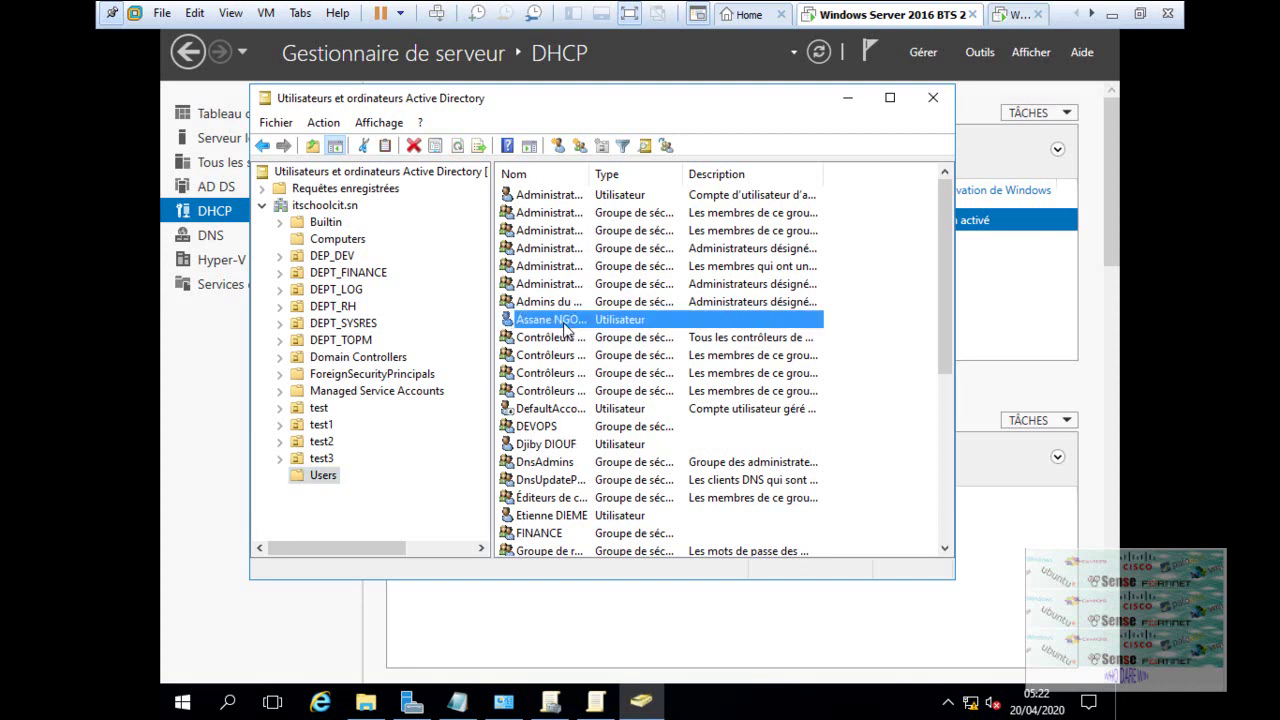
right_click(566, 330)
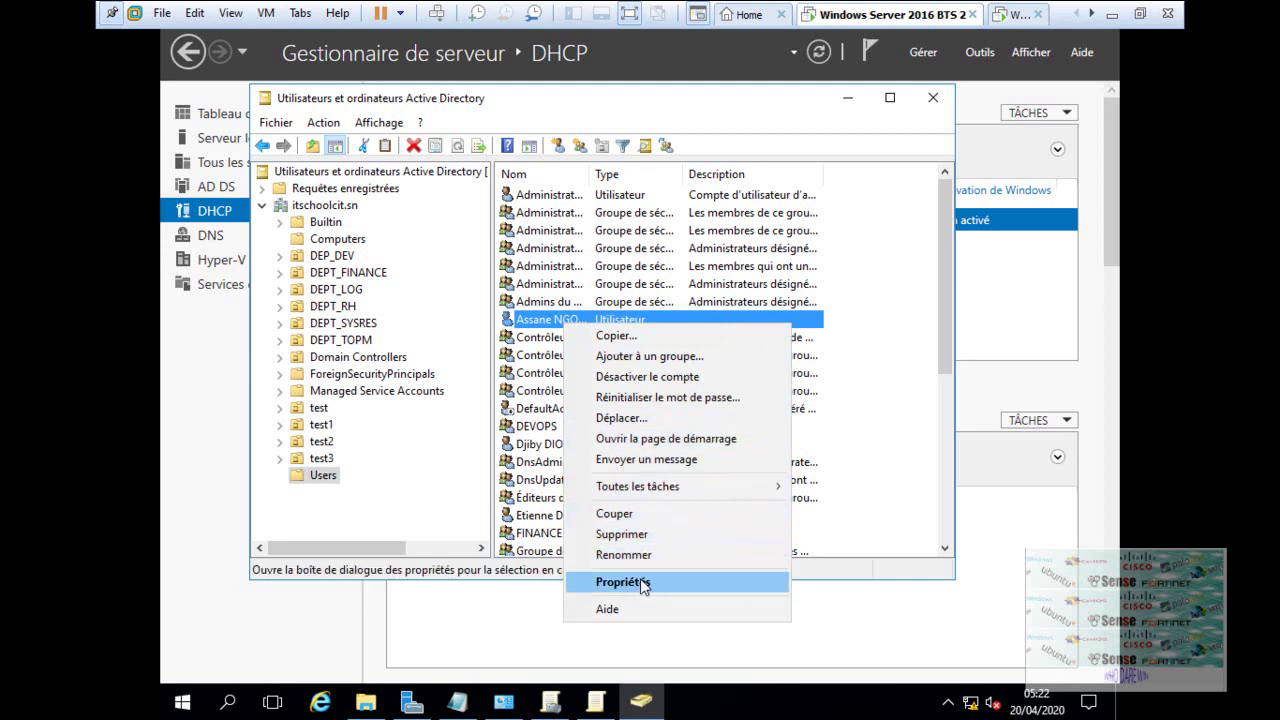
click(641, 584)
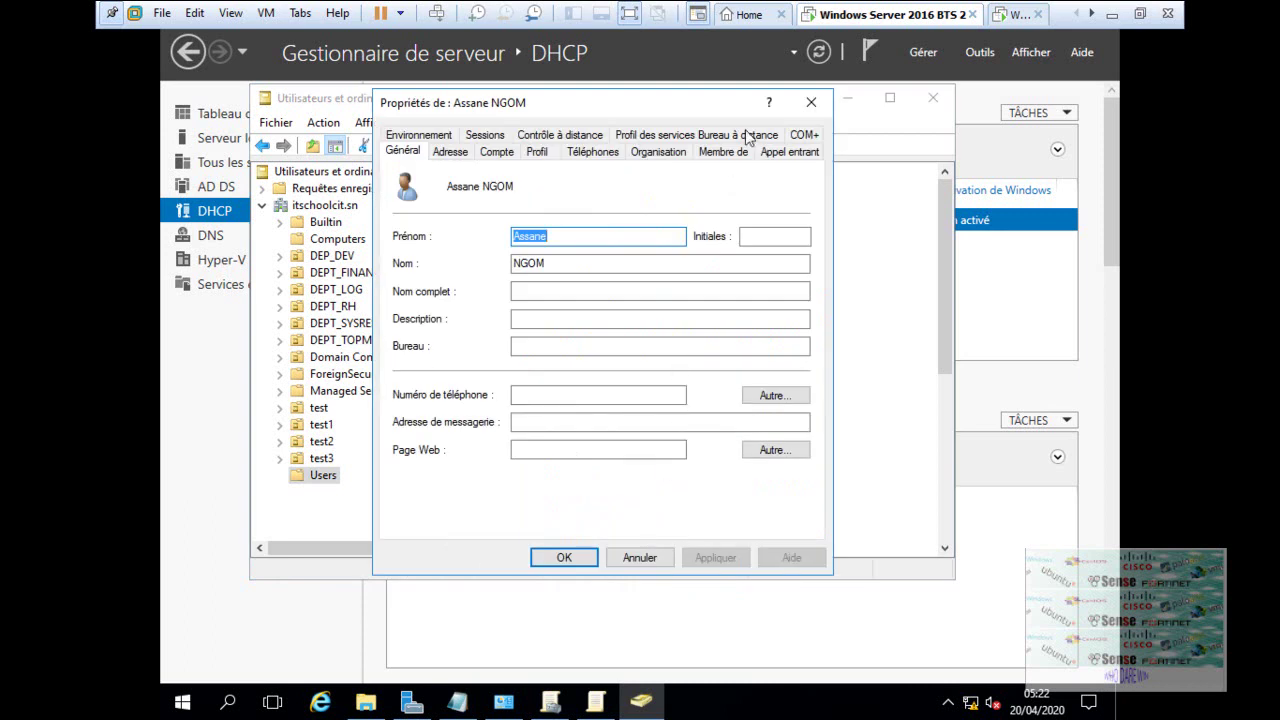
- Add the user account to the DEVOPS group on the Membre de tab
click(748, 154)
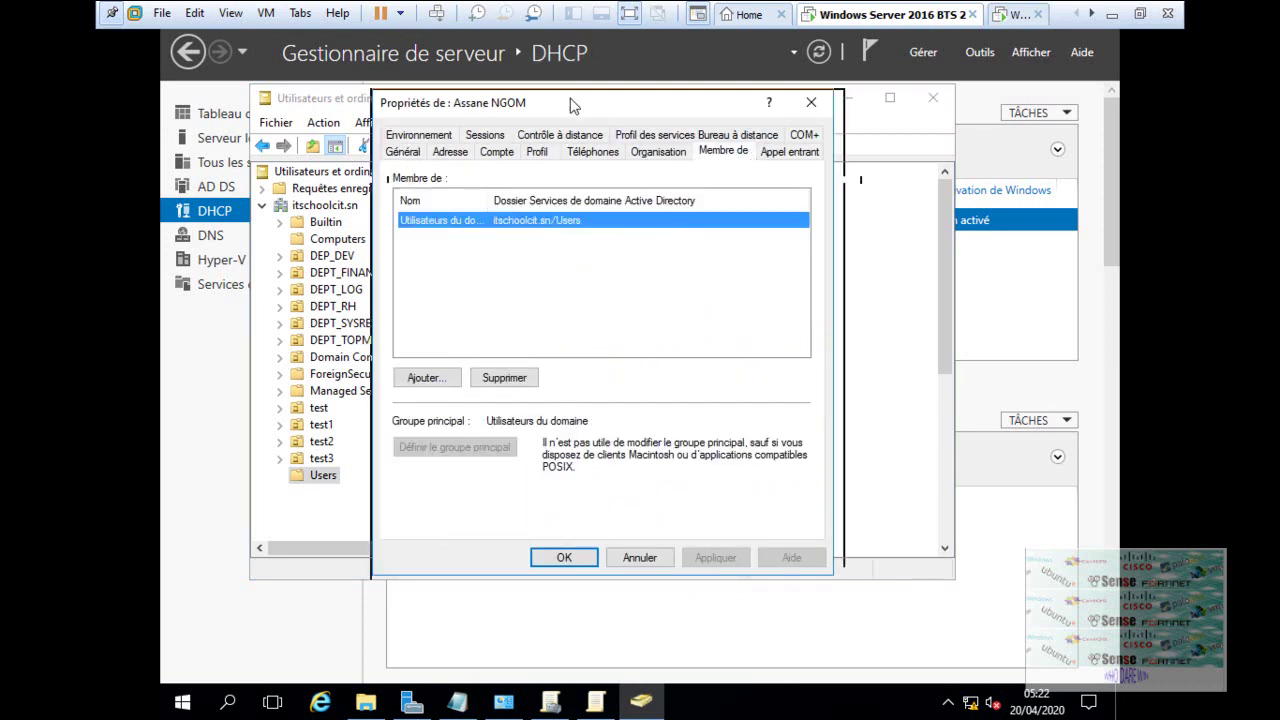
drag(566, 100, 786, 120)
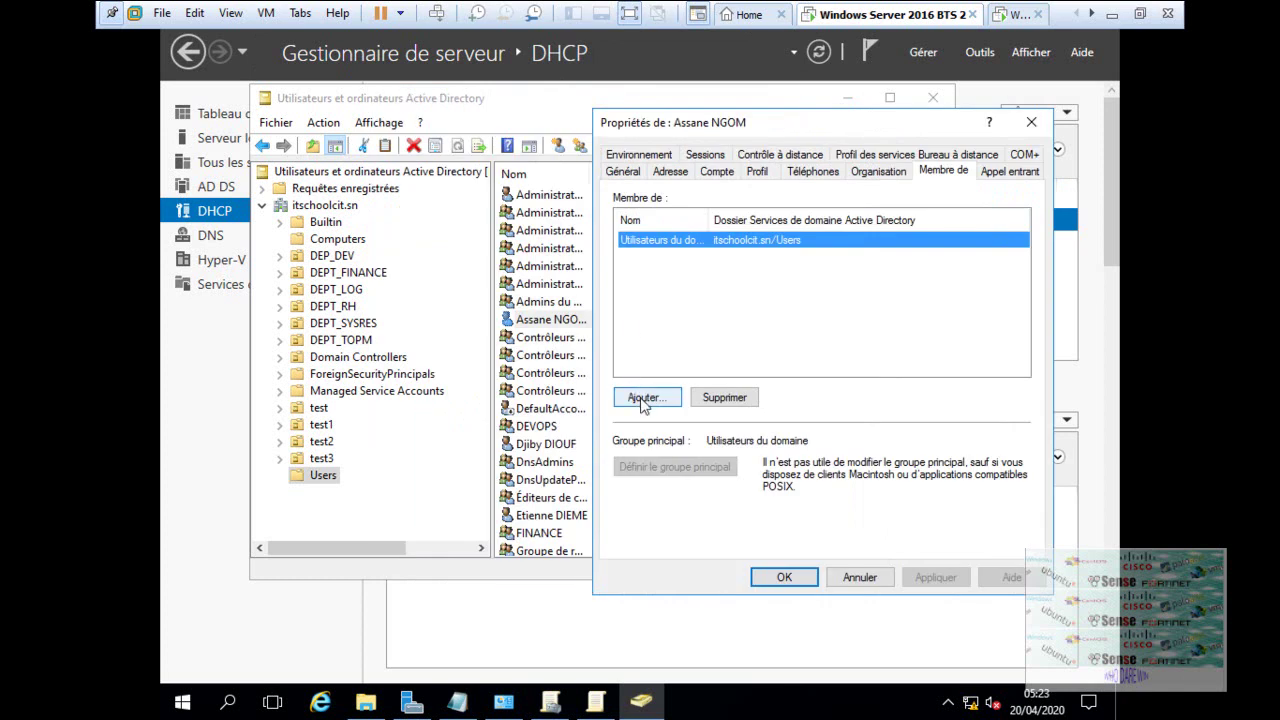
click(644, 399)
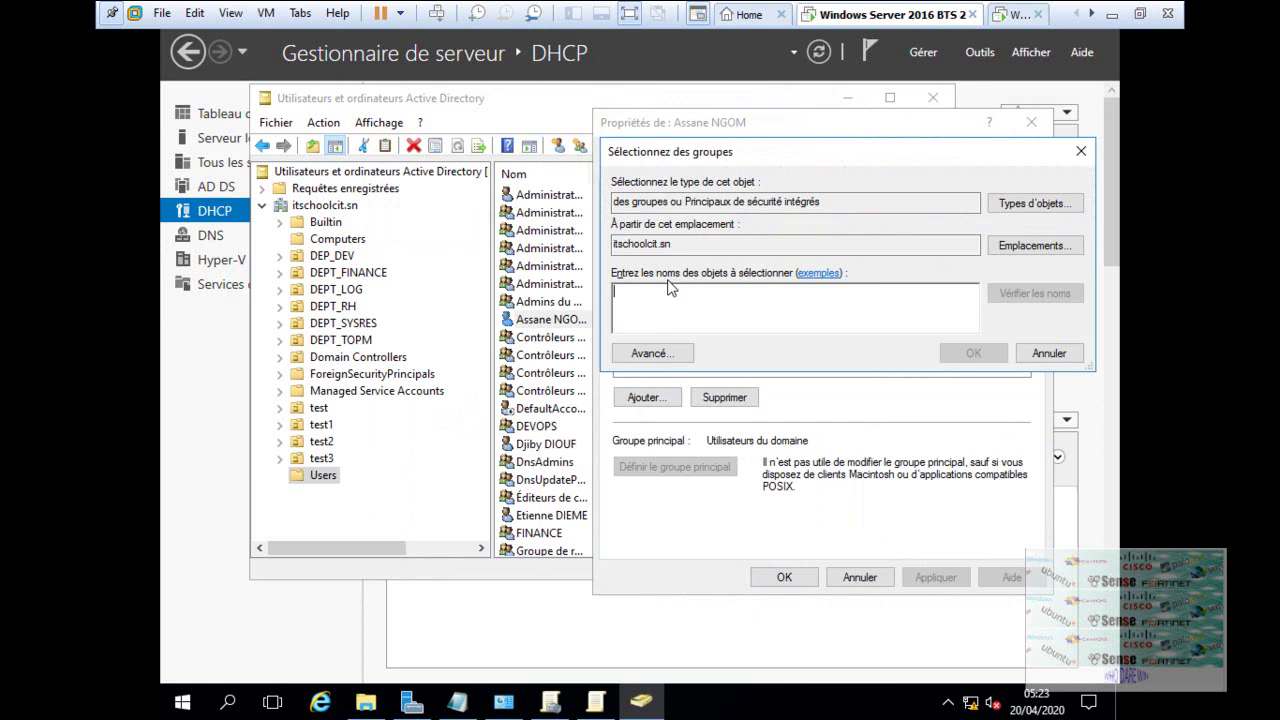
text(DEV)
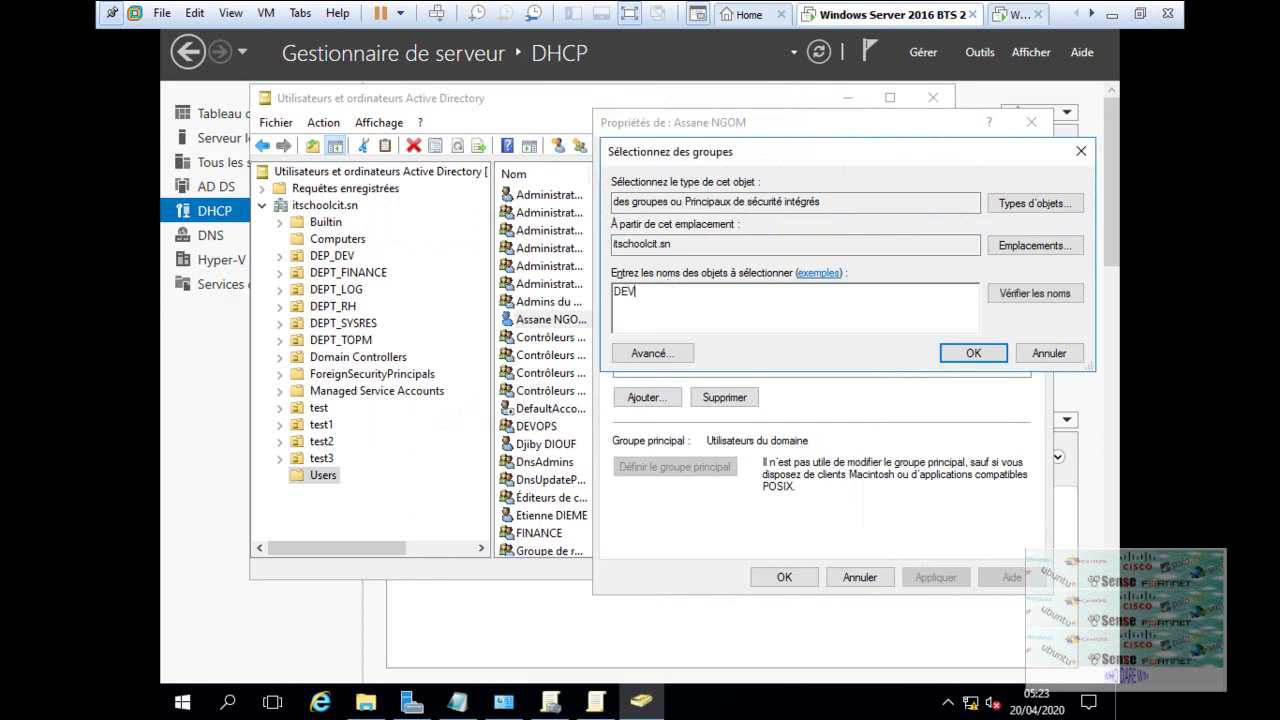
text(OPS)
click(1008, 297)
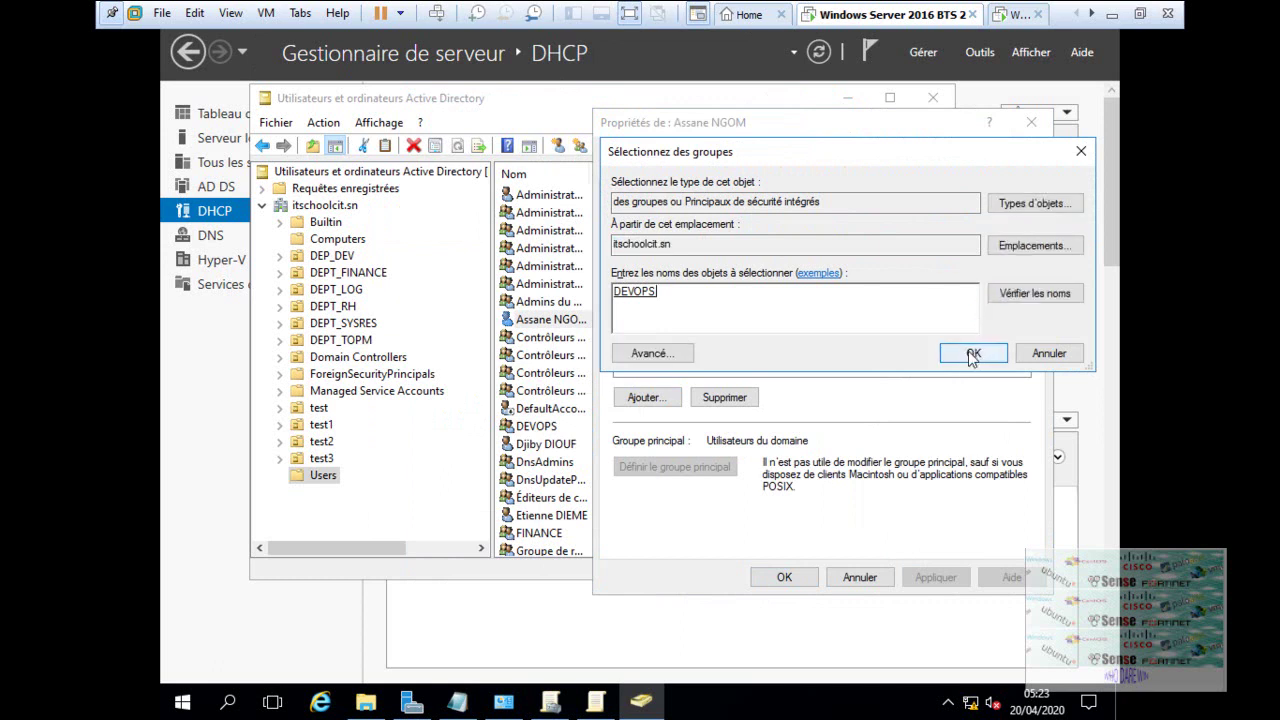
click(972, 355)
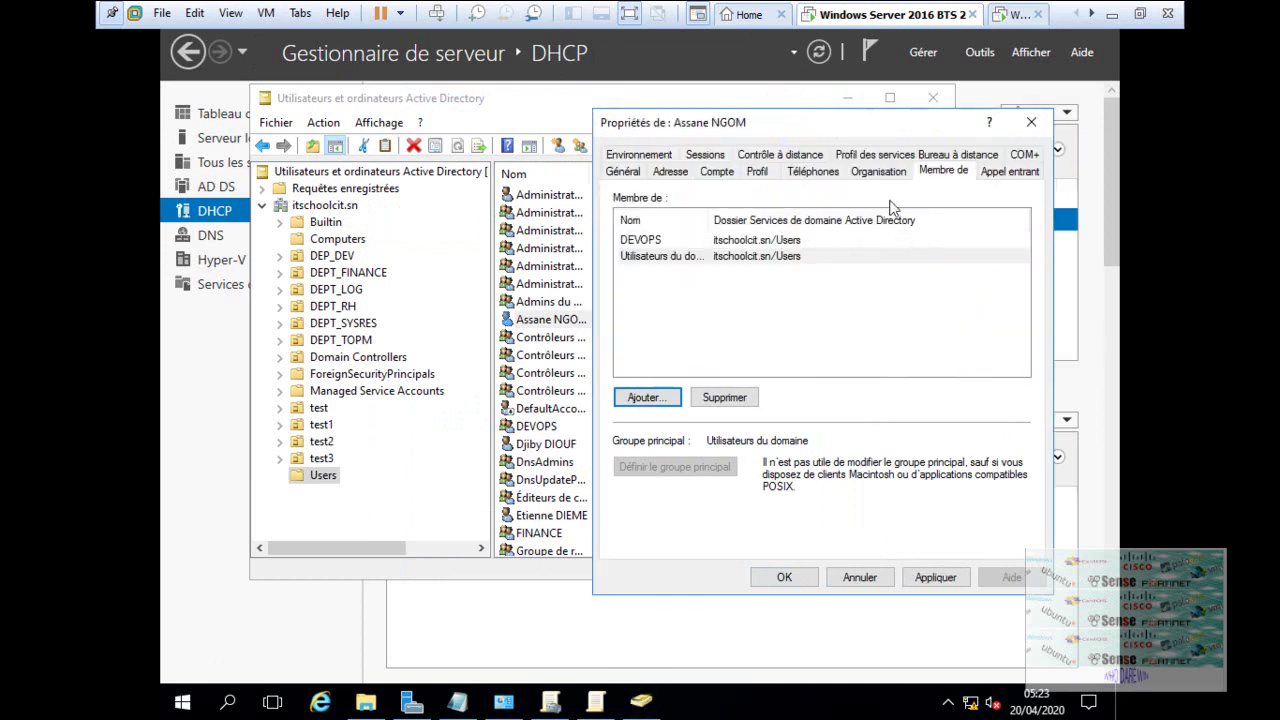
- Apply the Appel entrant dial-in settings and close the user's properties
click(1037, 175)
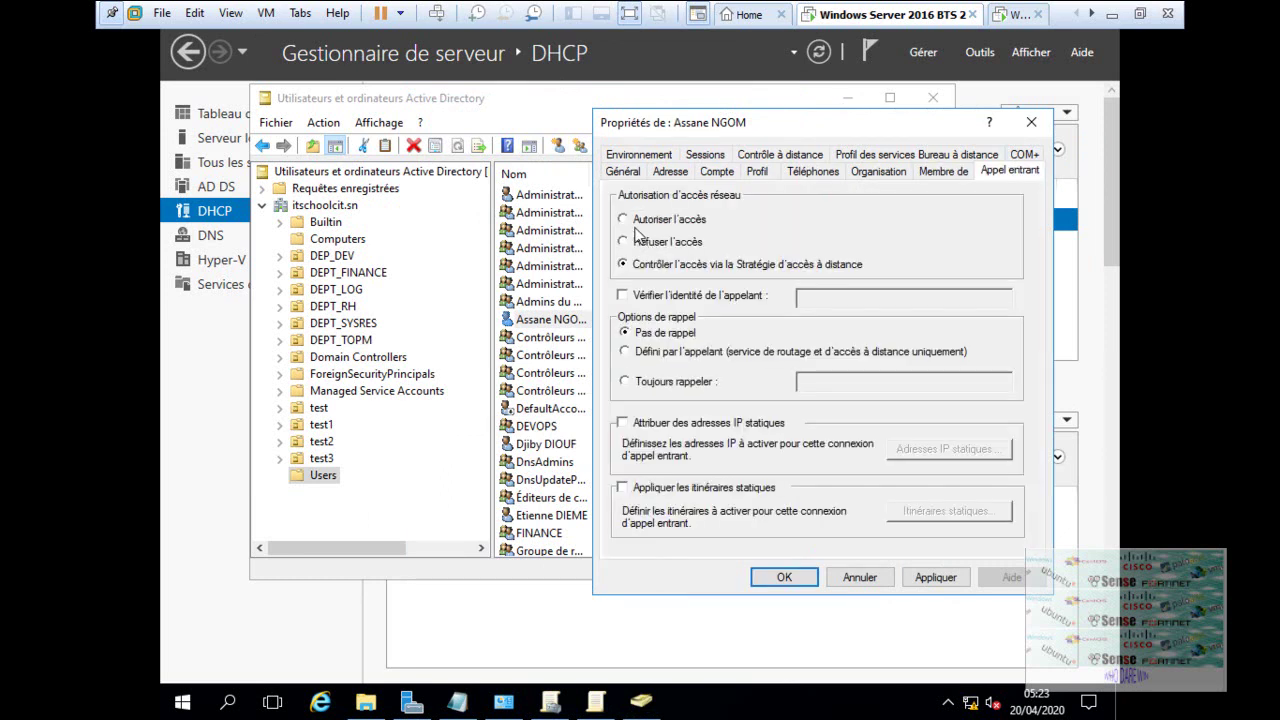
click(655, 228)
click(938, 578)
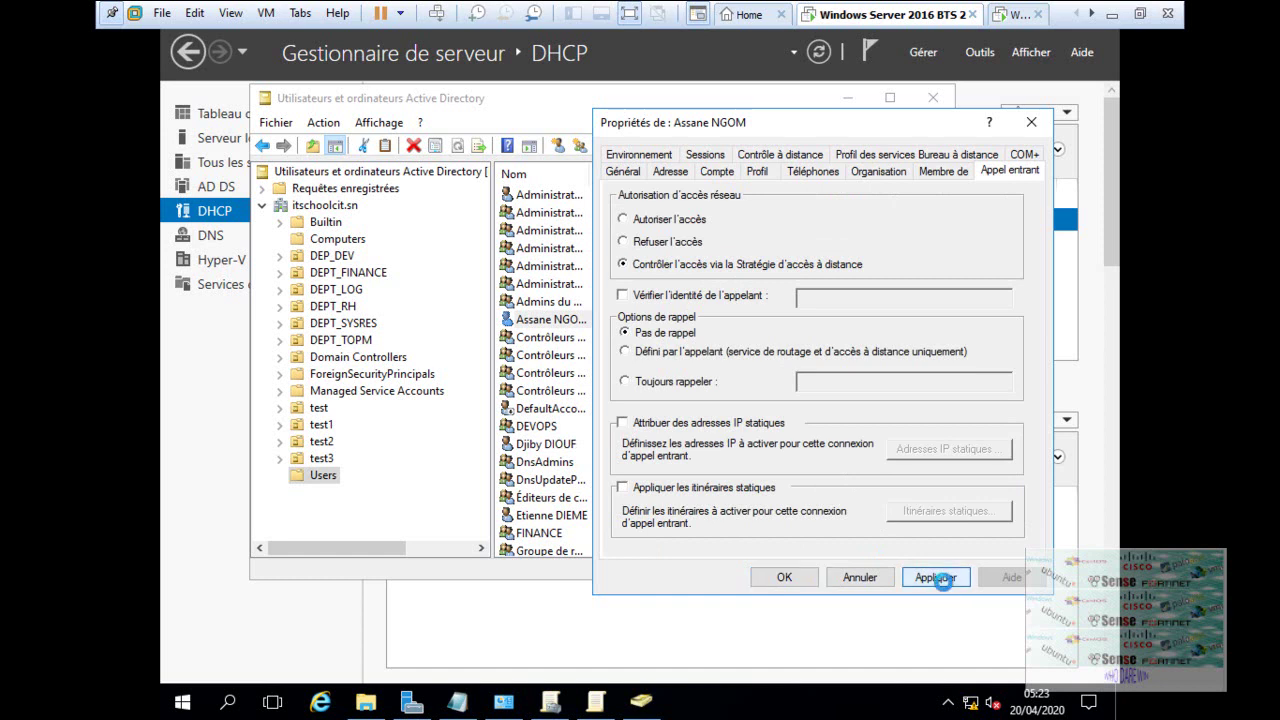
click(799, 580)
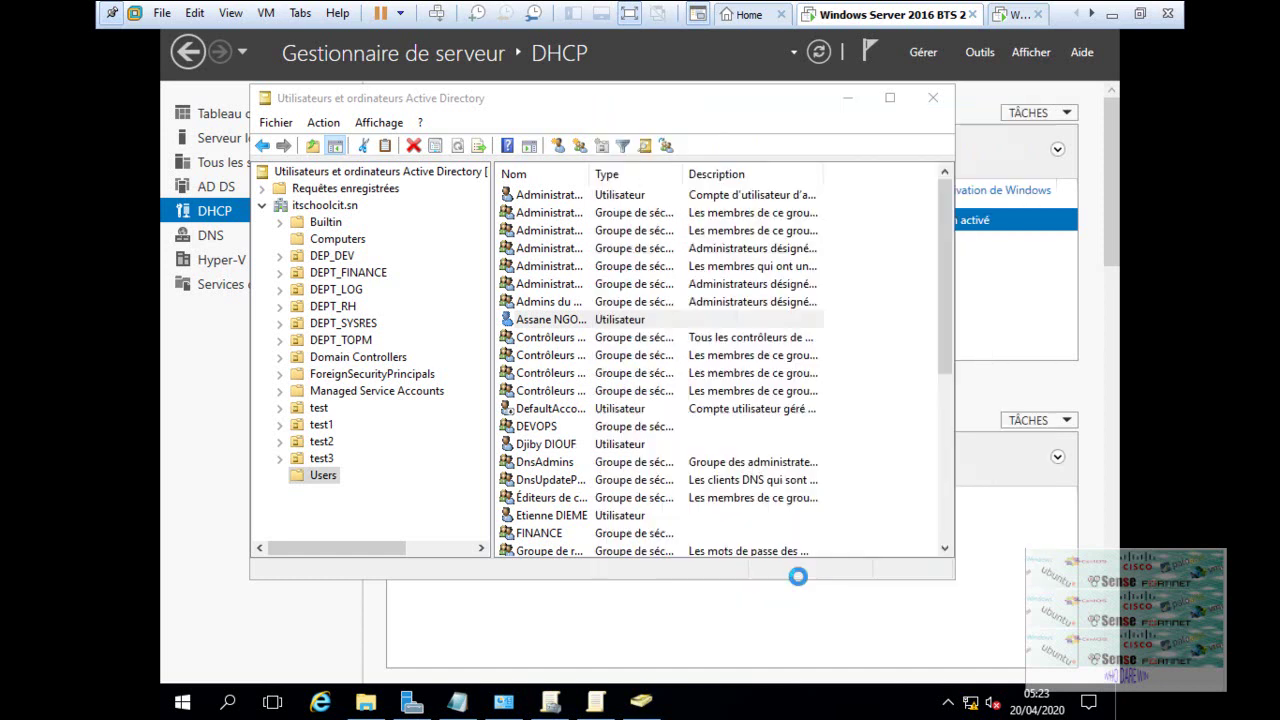
- Add DEVOPS to the application GPO's Filtrage de sécurité and open its properties
click(594, 704)
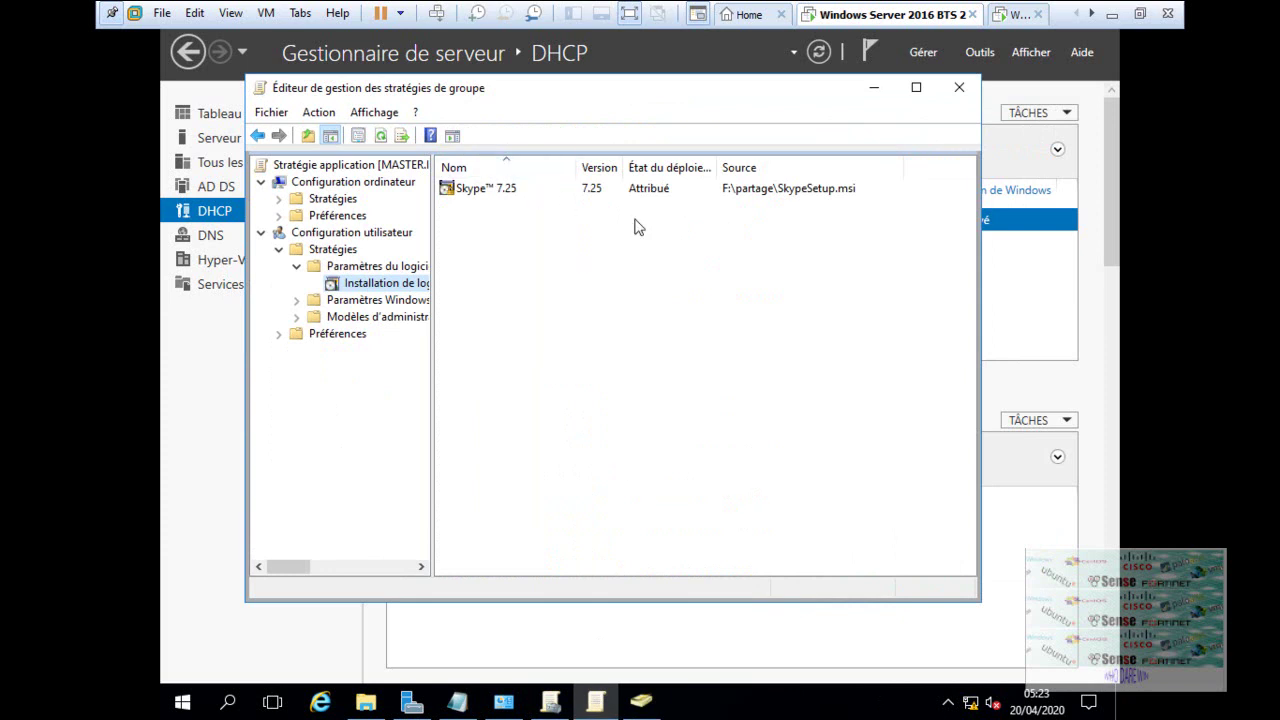
click(548, 703)
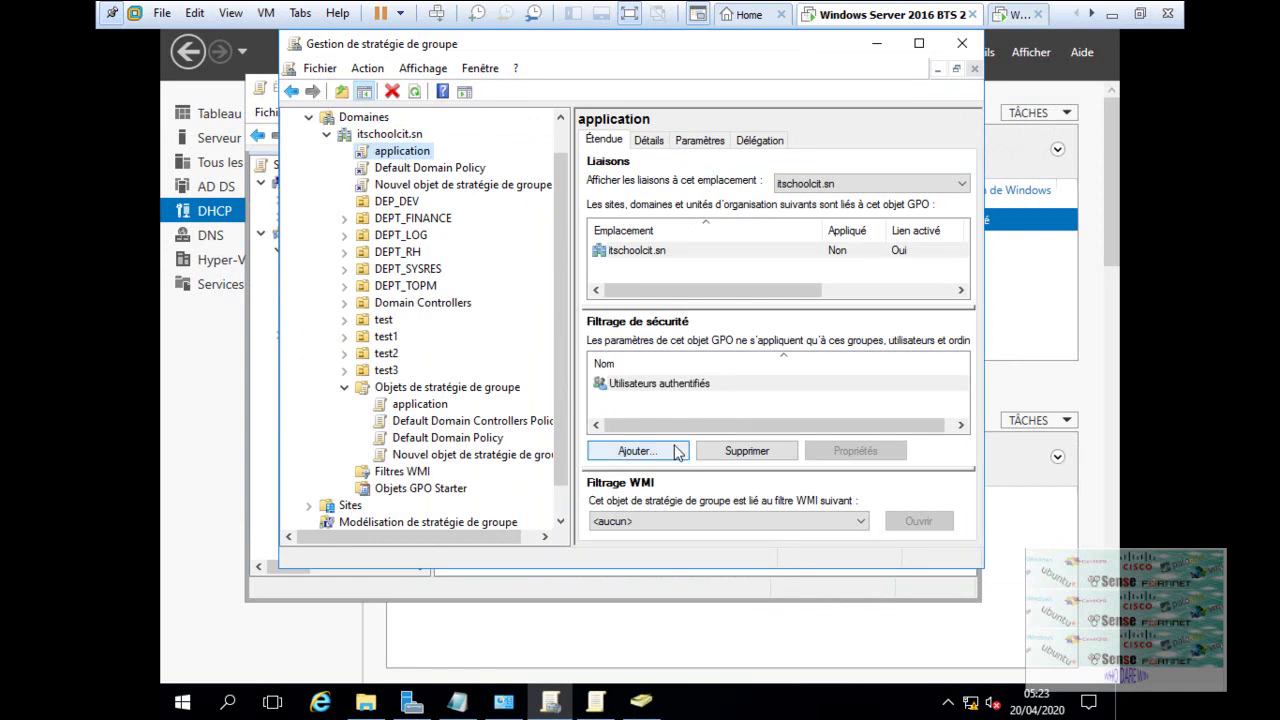
click(636, 451)
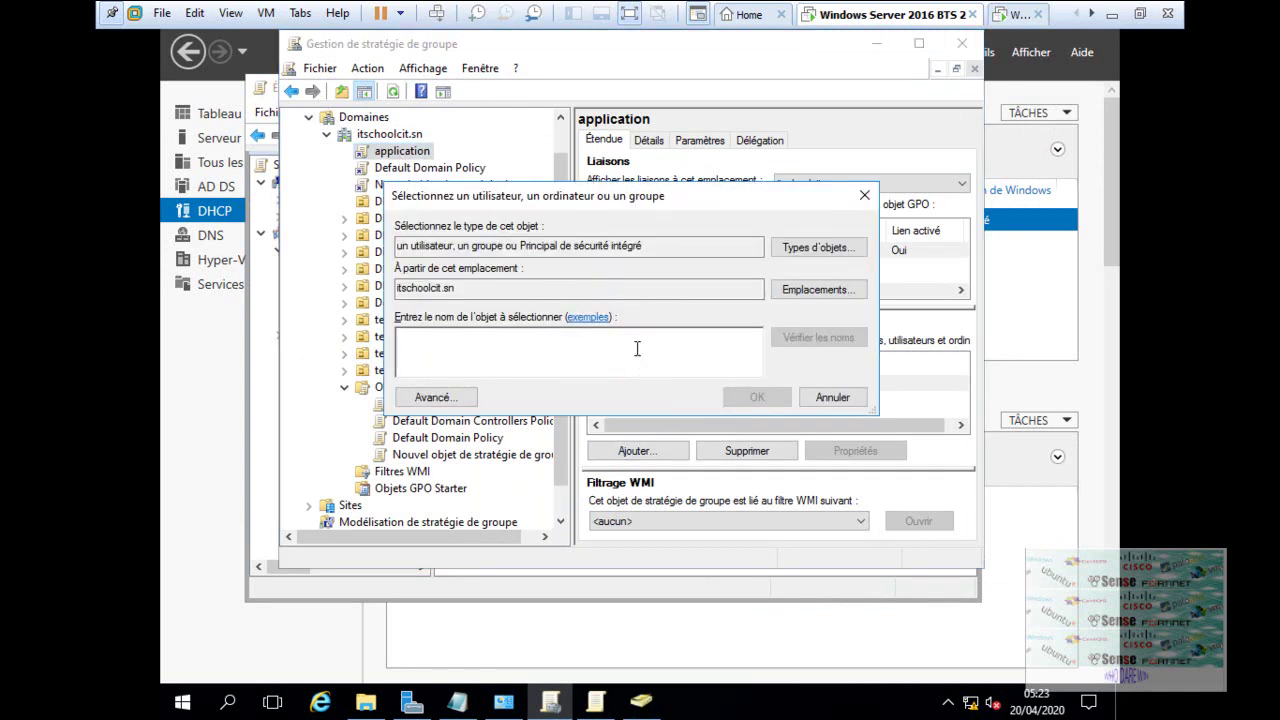
text(DEV)
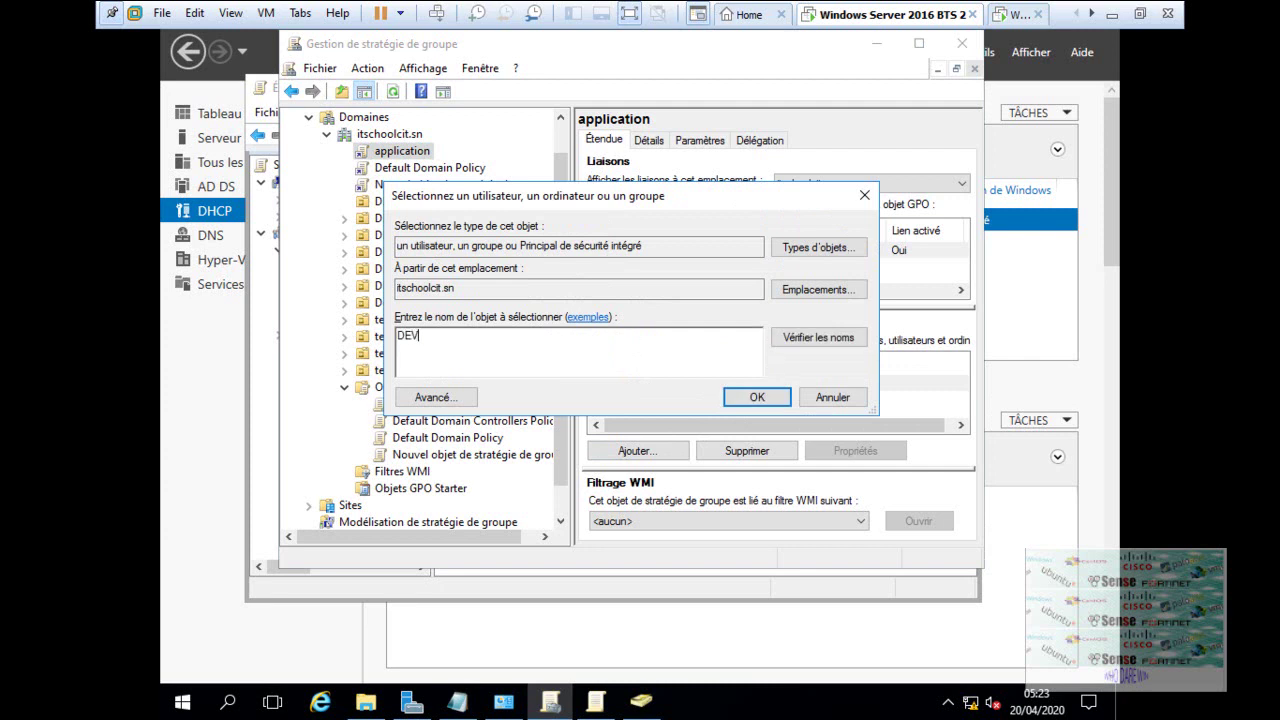
text(OPS)
click(810, 337)
click(752, 397)
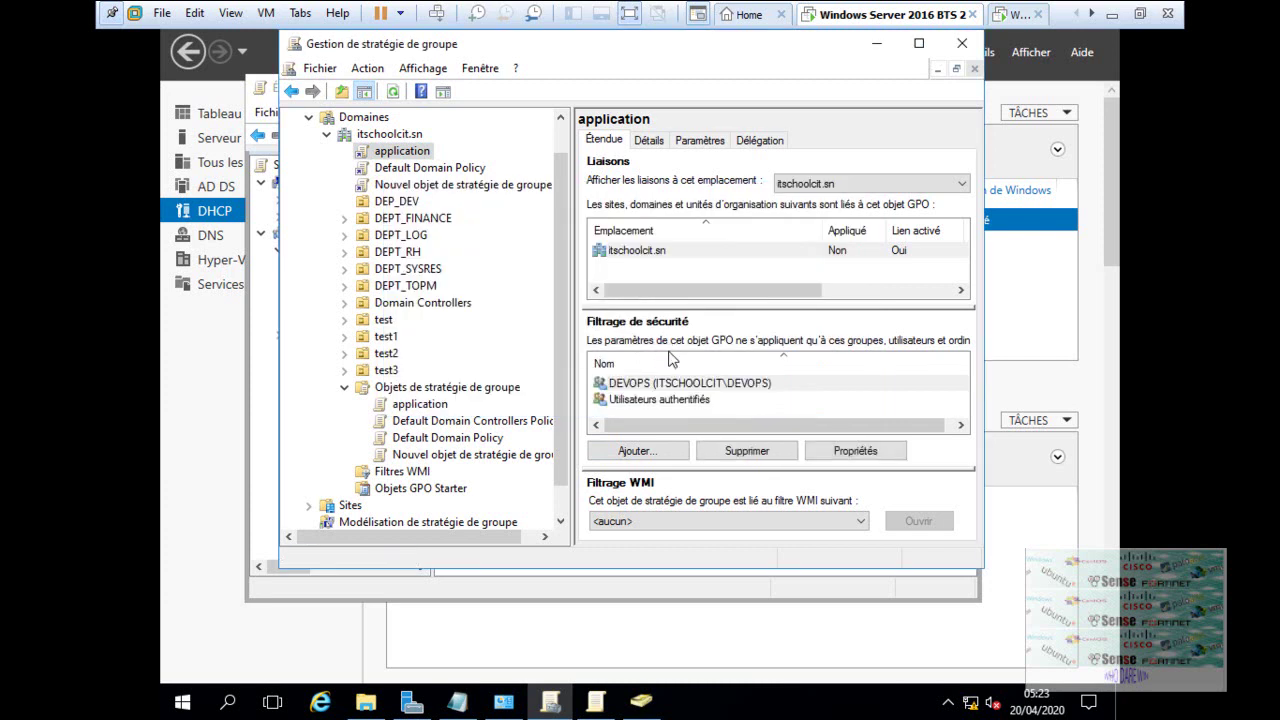
click(856, 453)
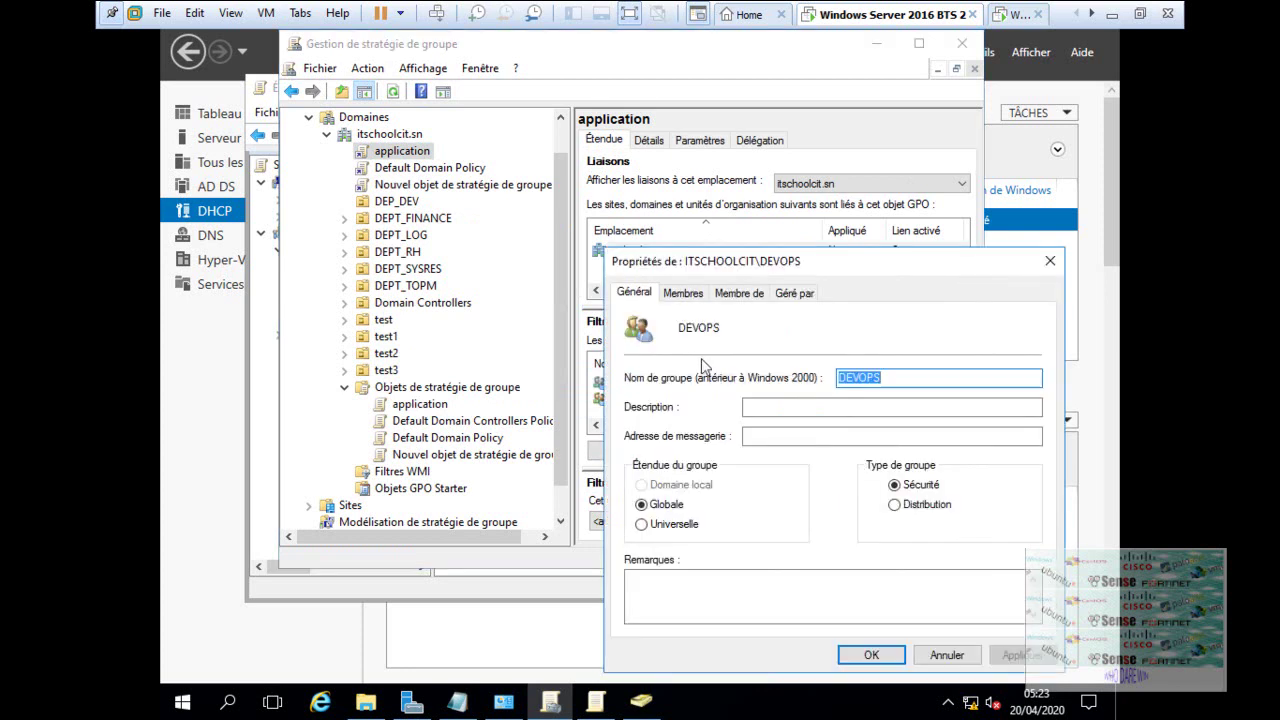
- Close the DEVOPS group properties and return to the policy editor window
click(1049, 263)
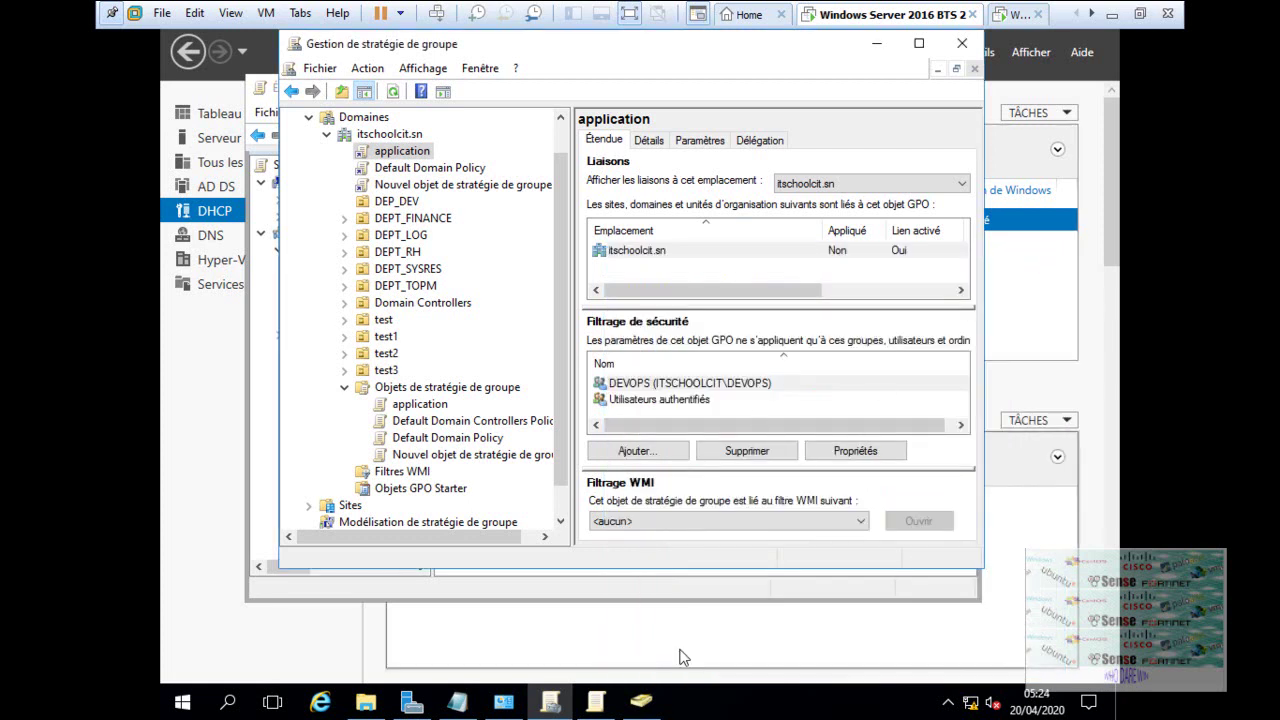
mouse_move(641, 701)
click(599, 640)
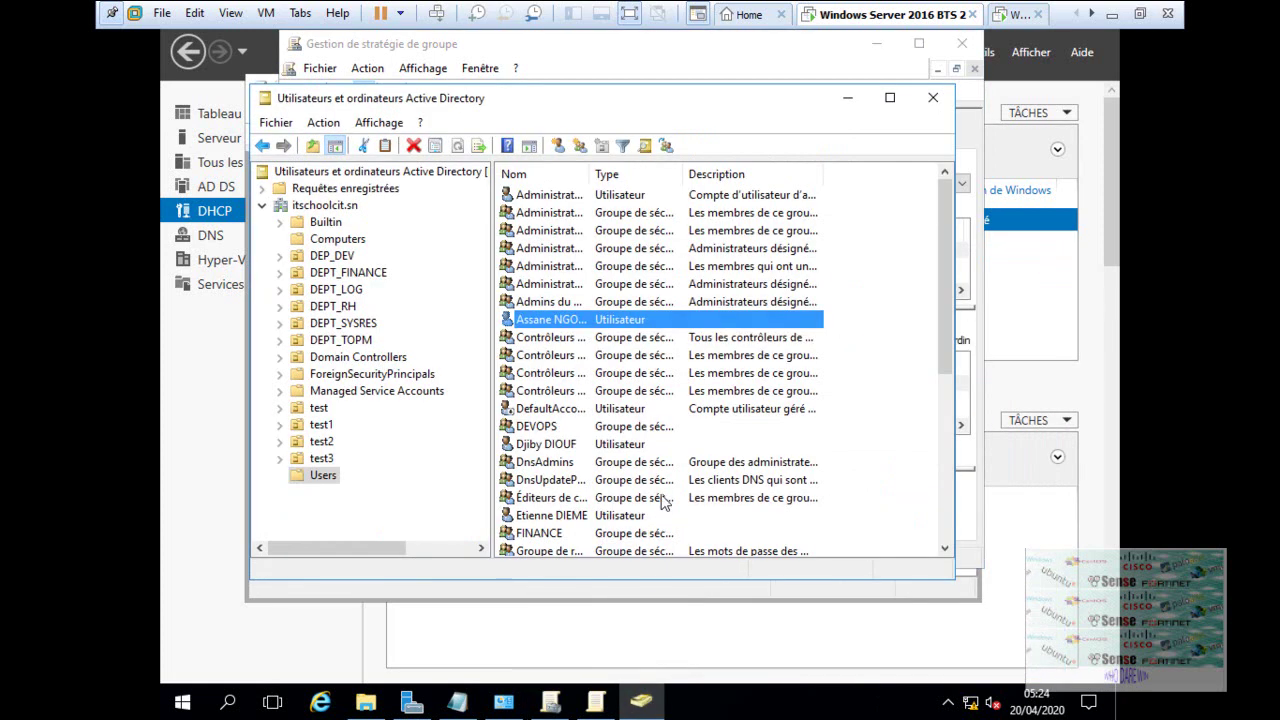
click(596, 701)
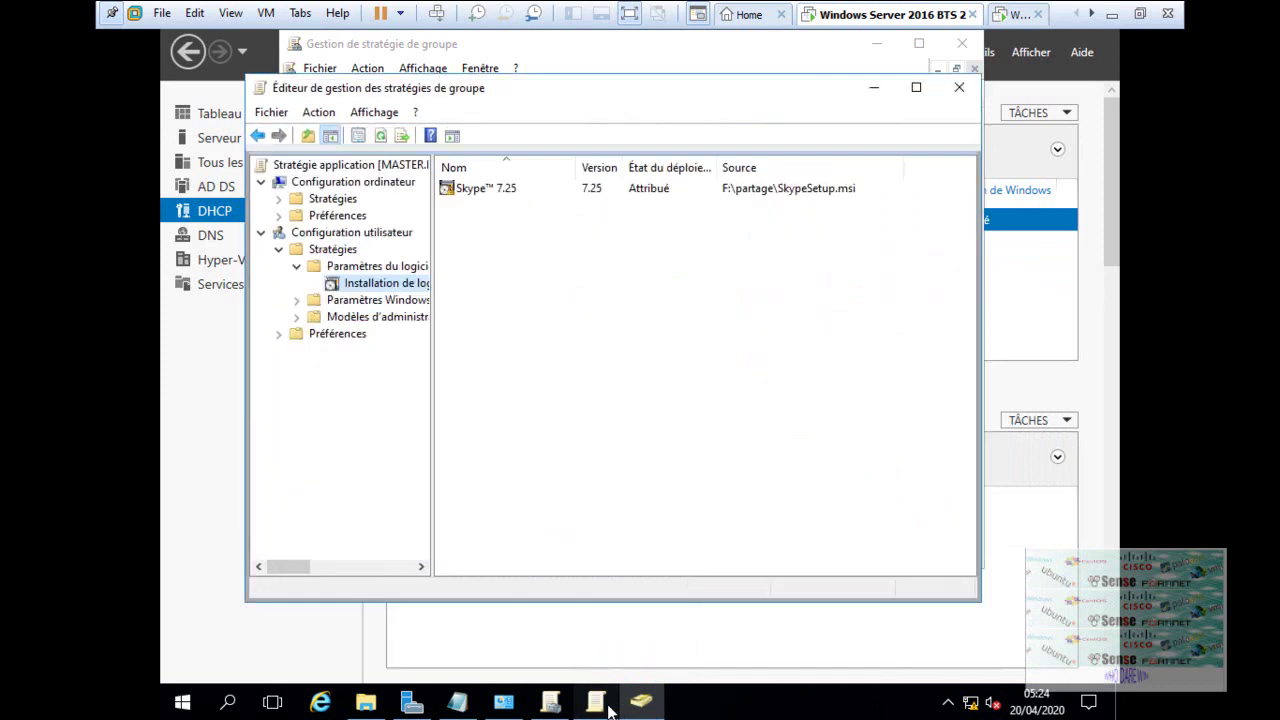
- Grant DEVOPS the Écrire (Write) permission on the Skype 7.25 package and apply it
click(500, 190)
right_click(500, 190)
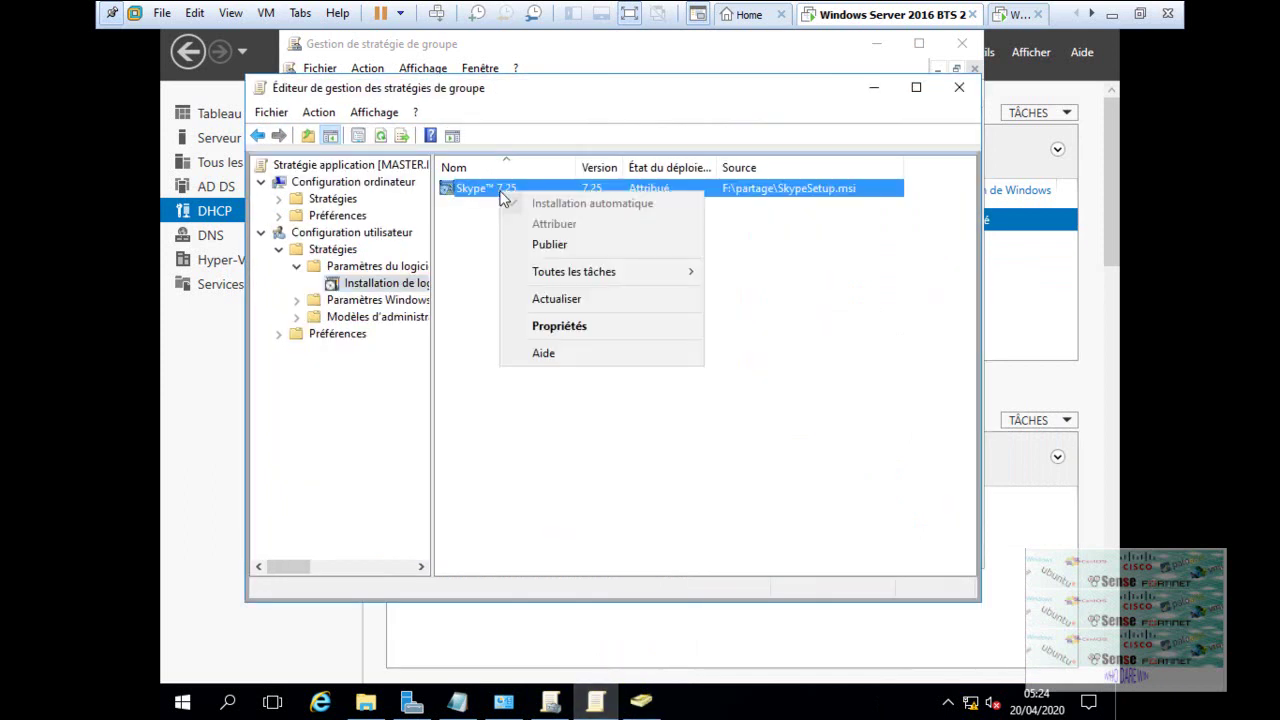
click(556, 336)
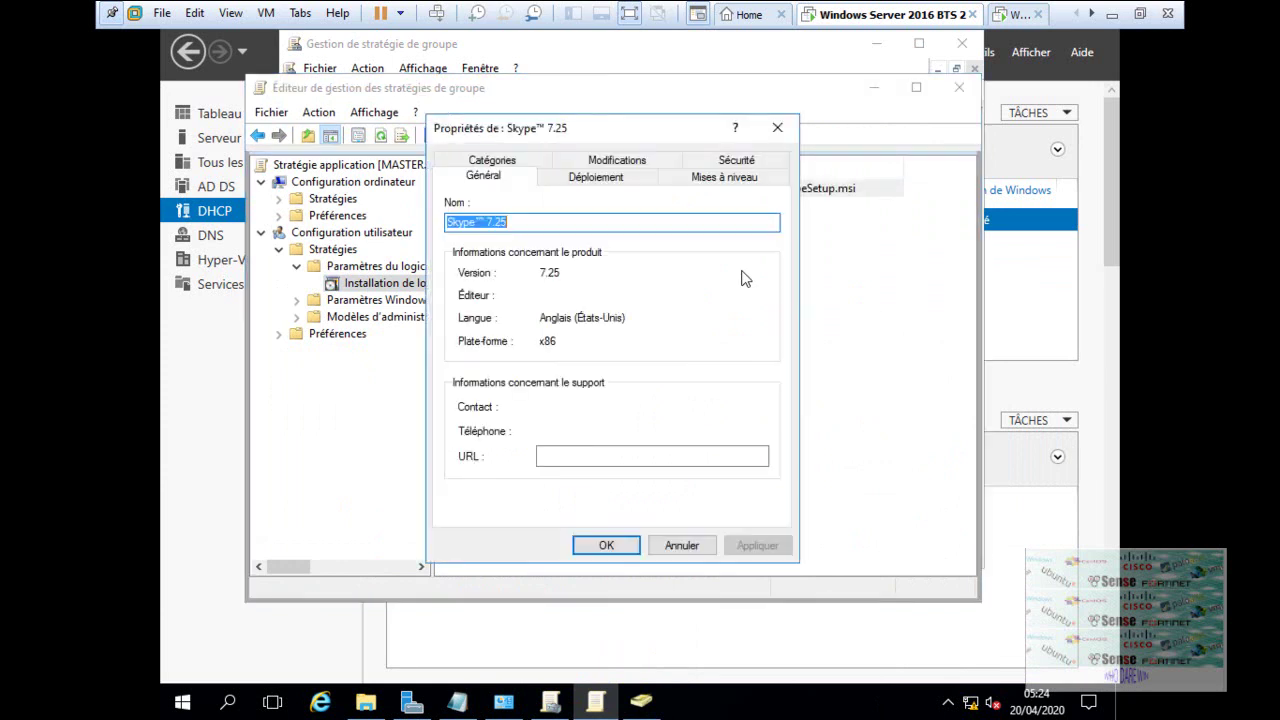
click(718, 162)
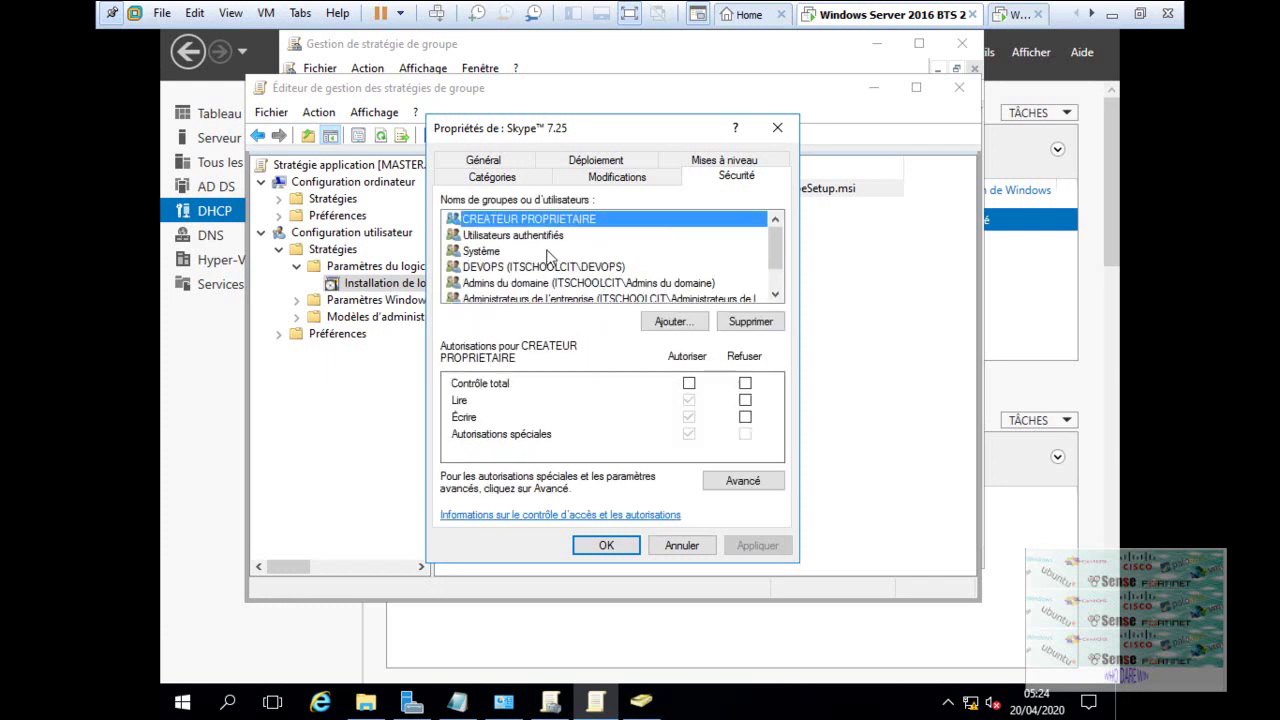
click(574, 268)
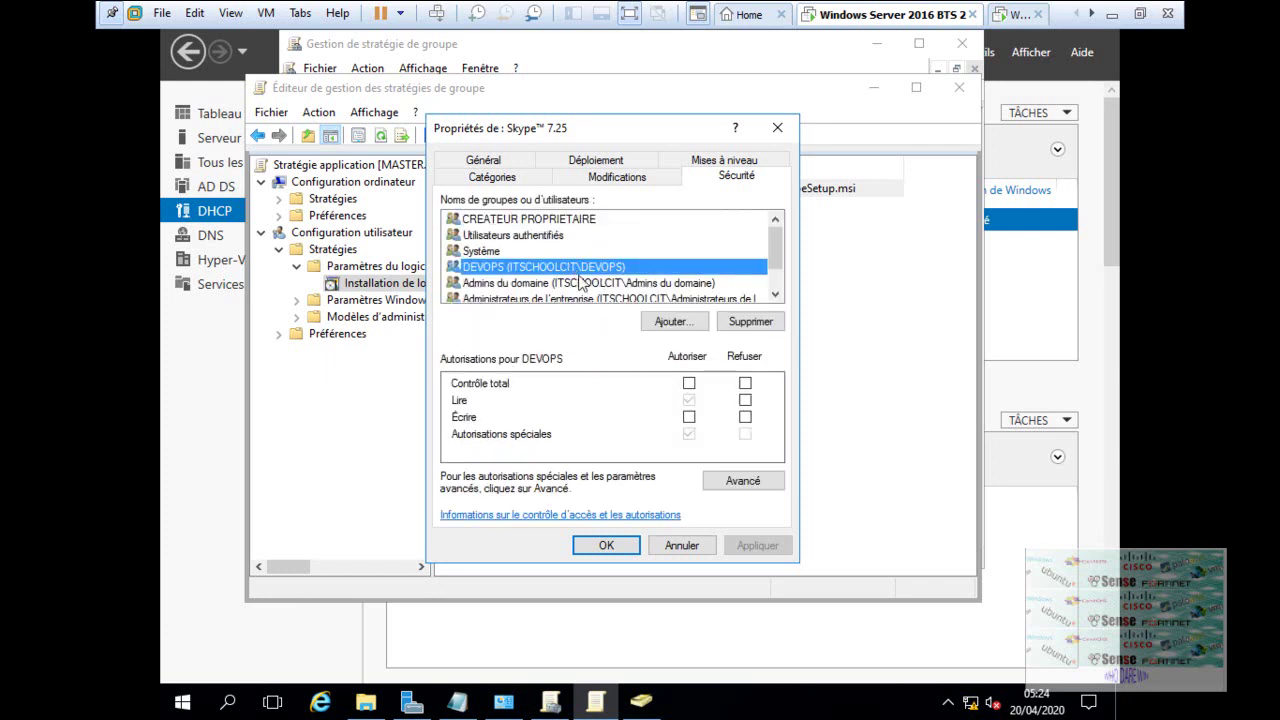
click(689, 417)
click(755, 545)
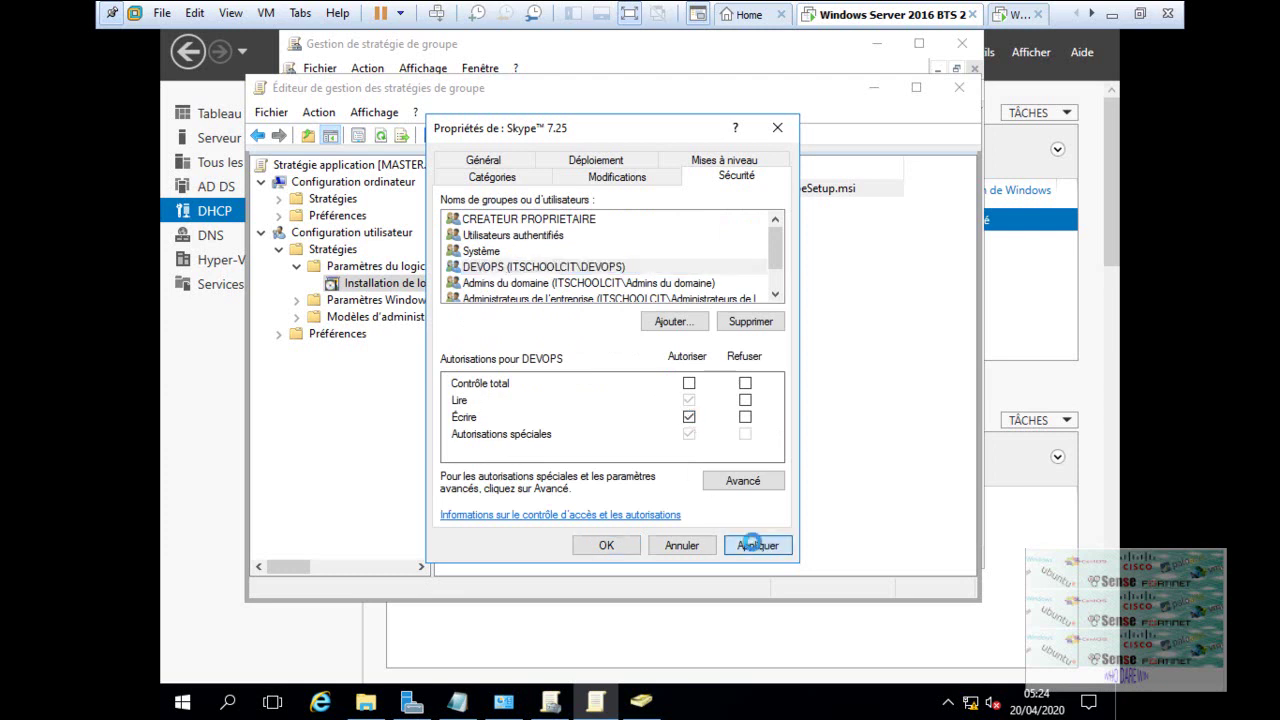
click(631, 547)
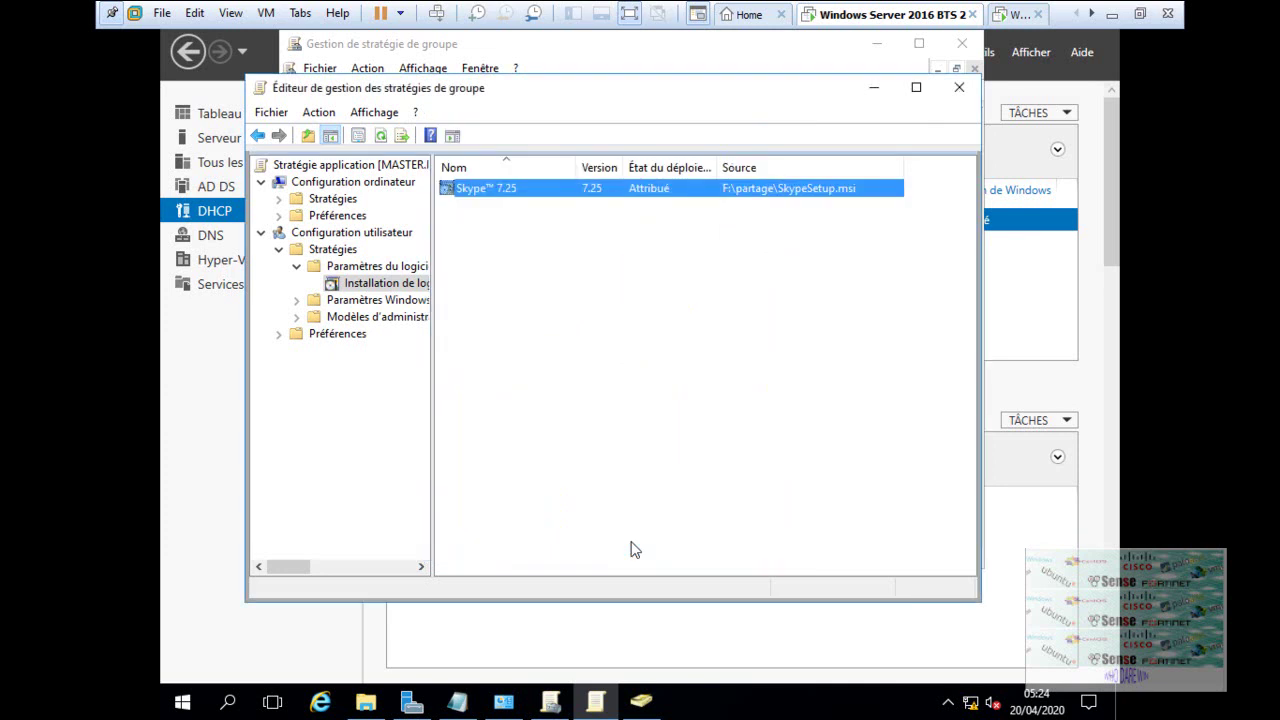
- Close the editor, set the application GPO link to Appliqué (enforced), then switch to the Windows 7 VM
click(959, 87)
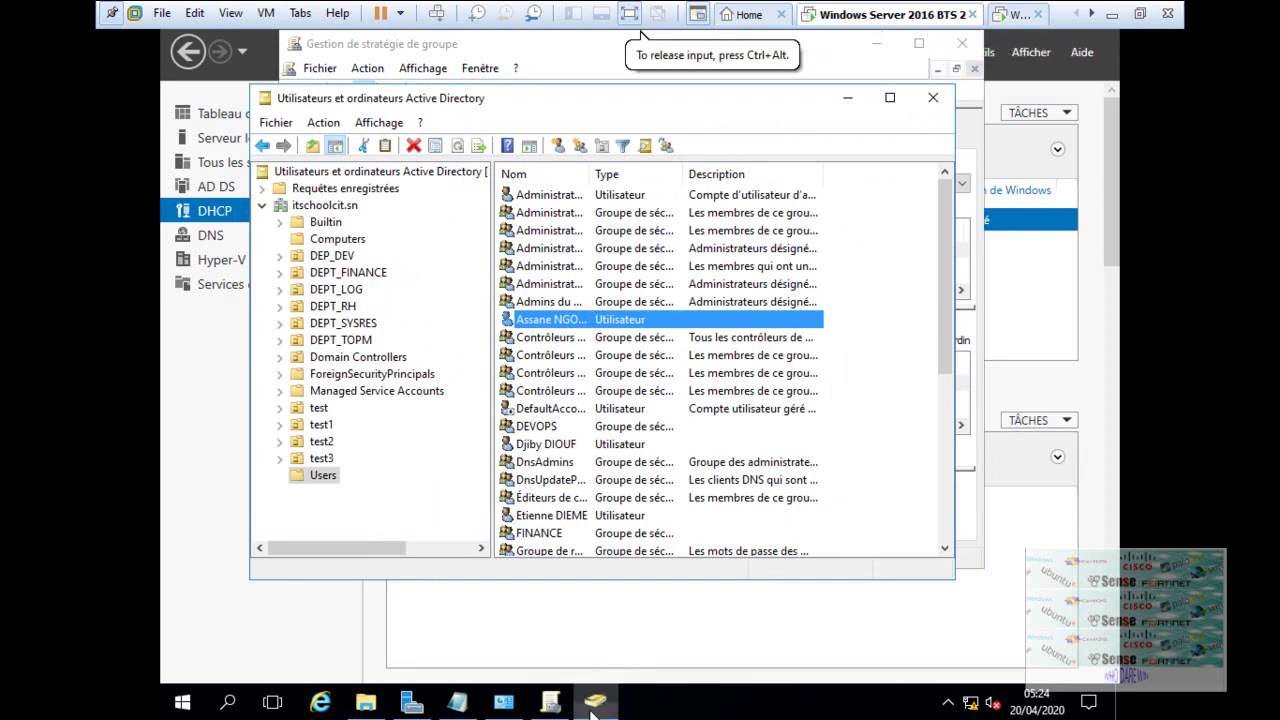
click(551, 702)
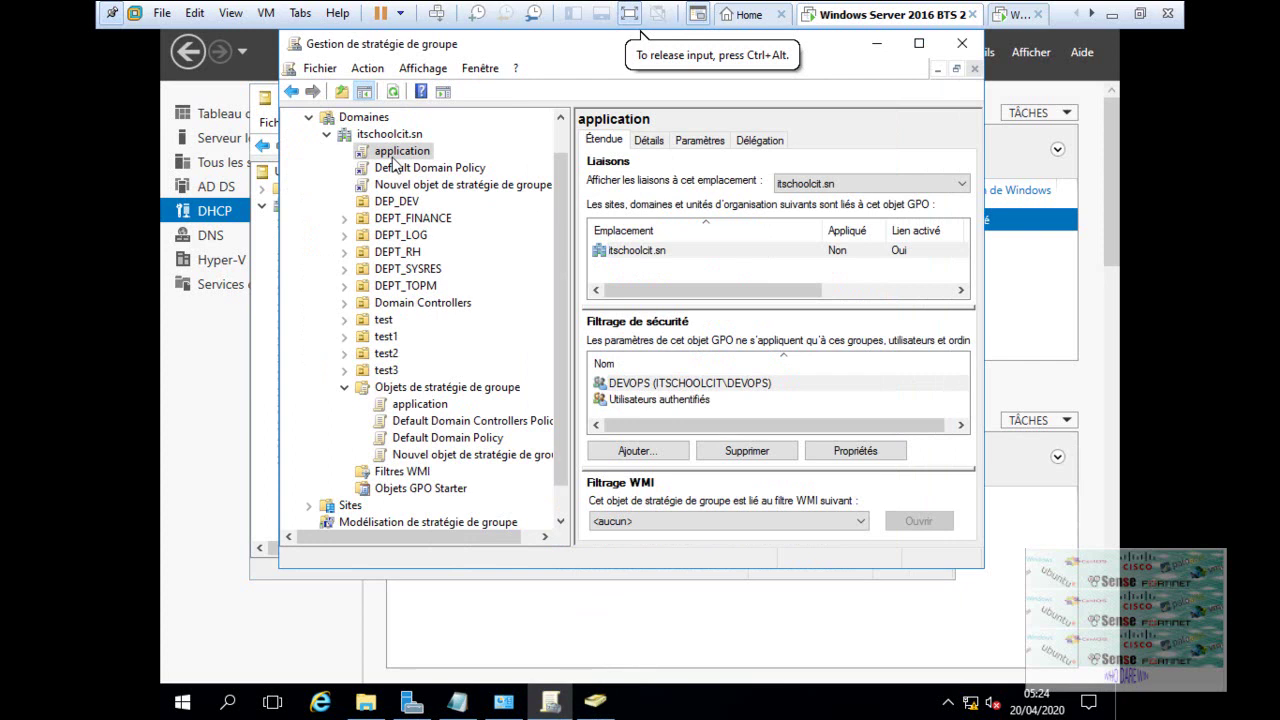
right_click(397, 157)
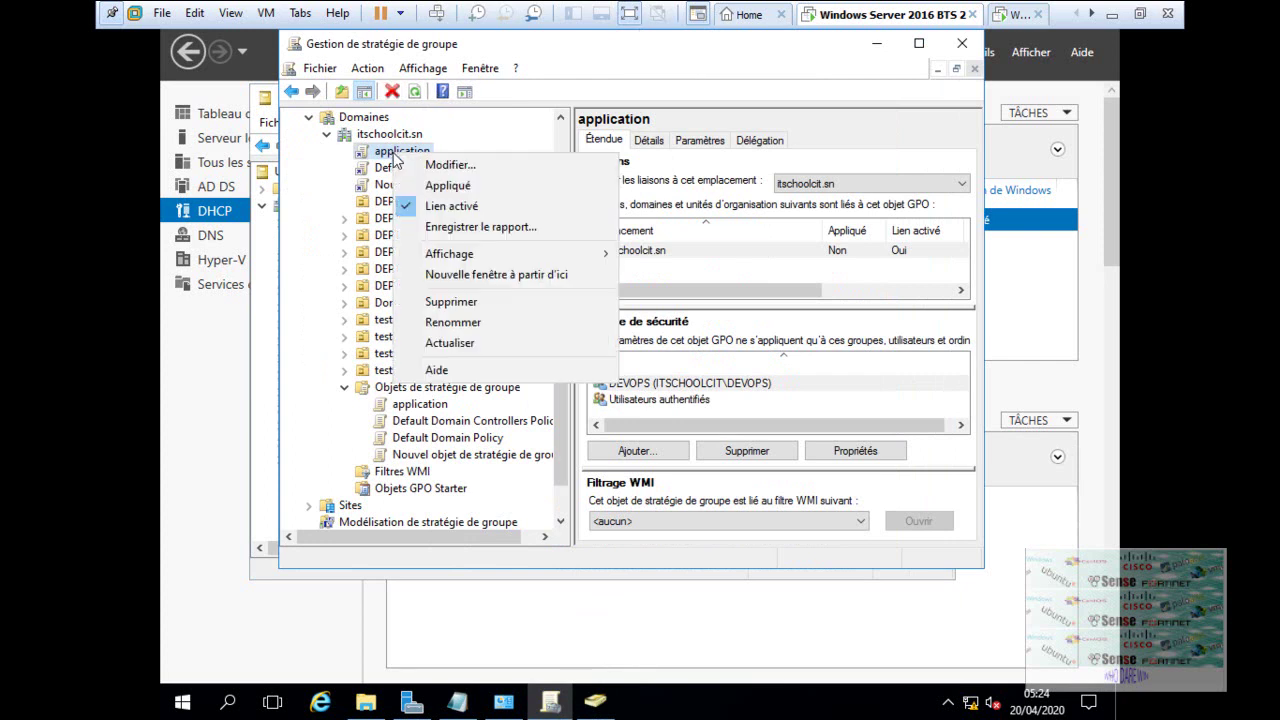
click(444, 186)
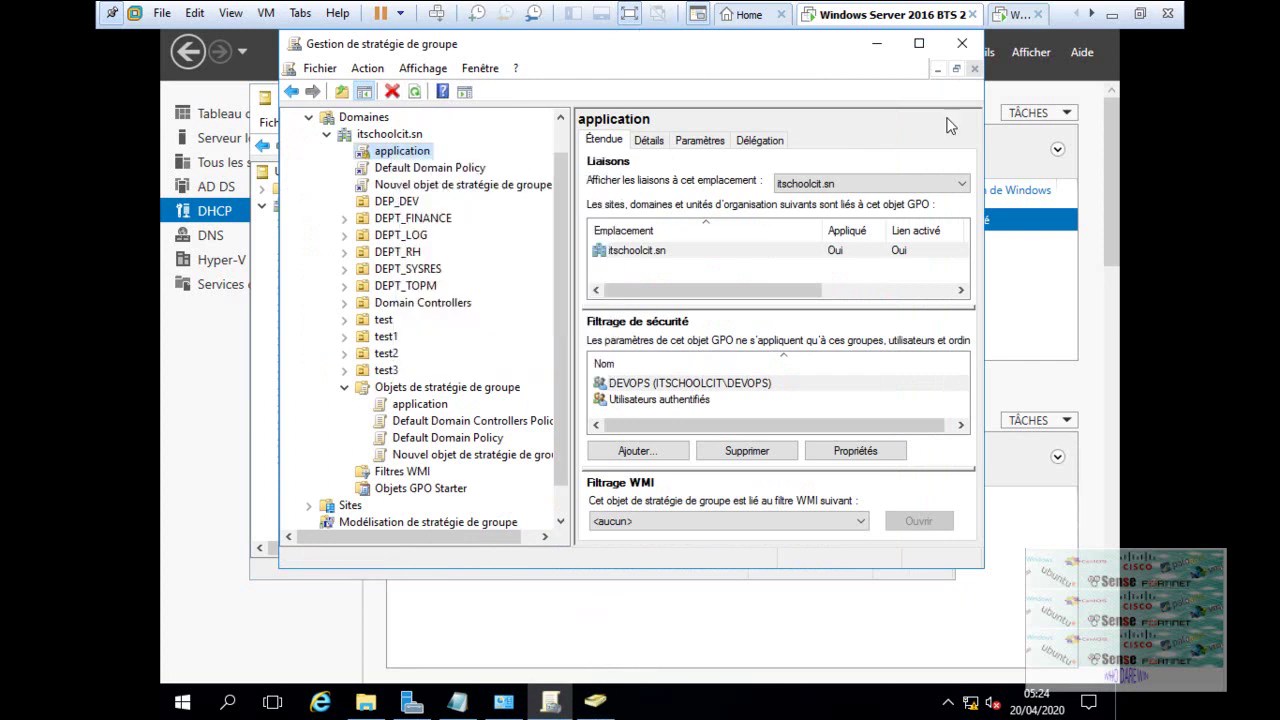
click(1012, 16)
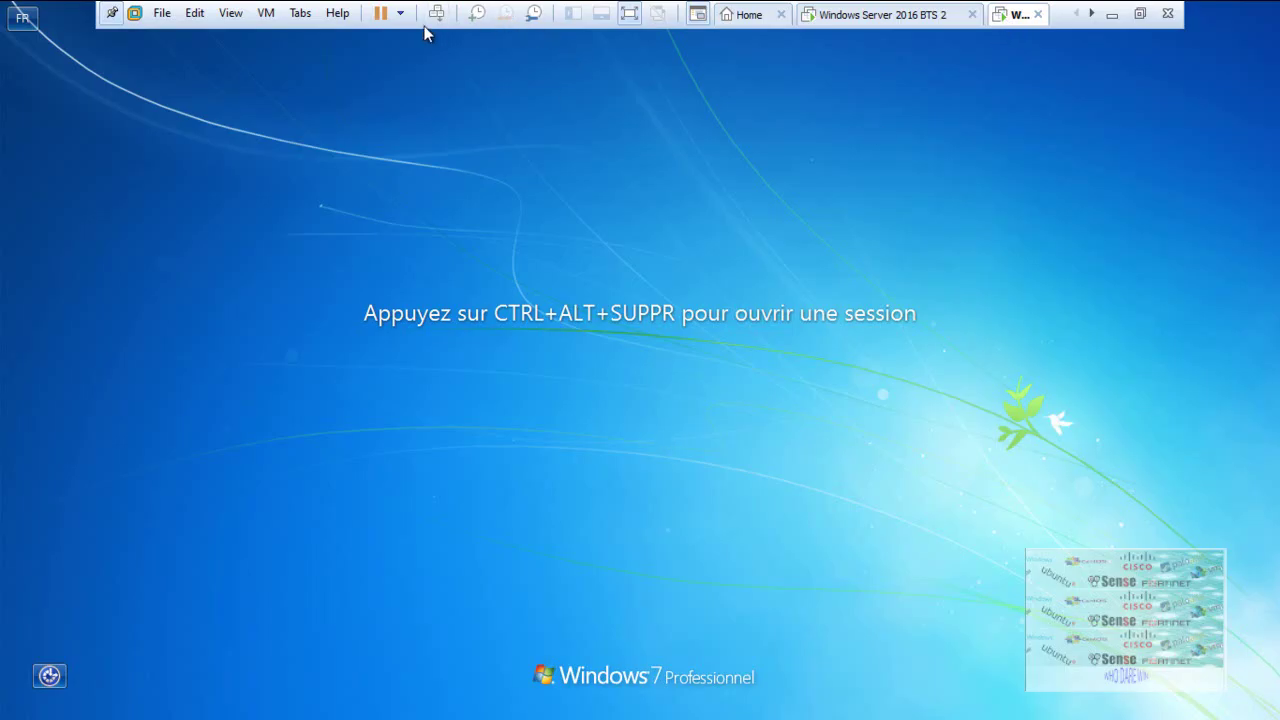
- Log on to the Windows 7 client as the domain user with the account password and reach the desktop
click(436, 13)
click(678, 462)
text(a)
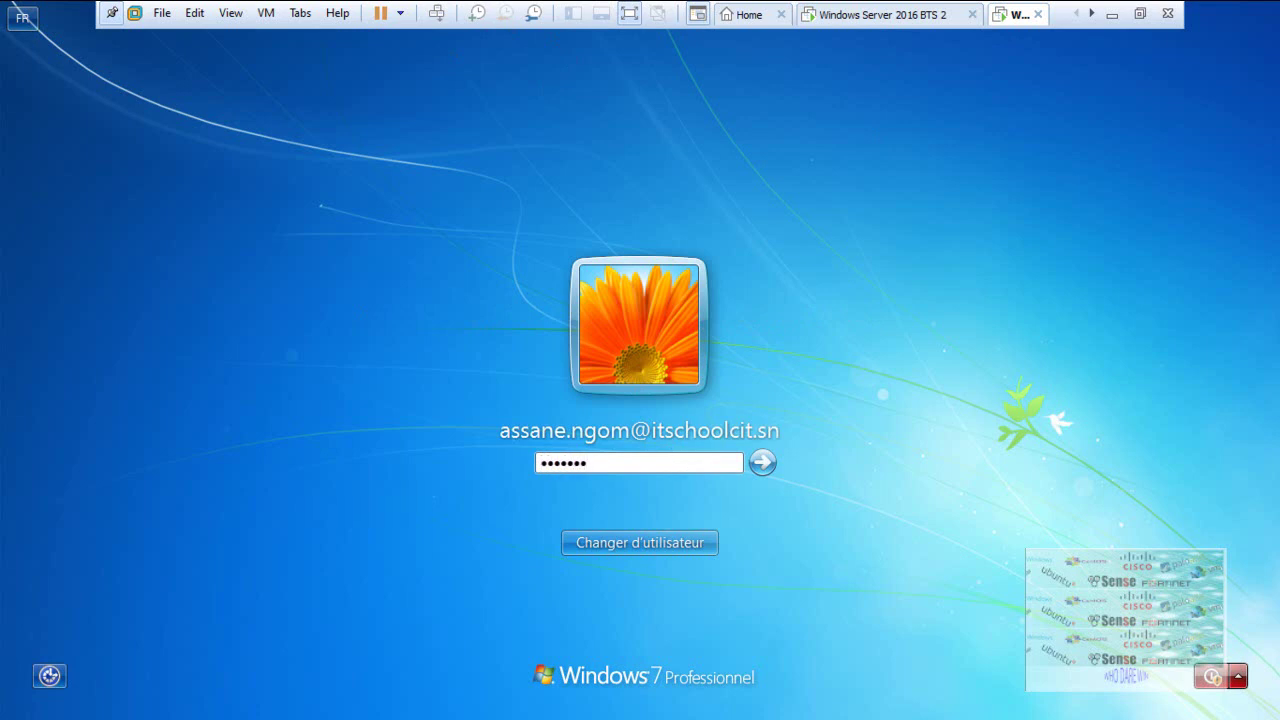
key(BackSpace)
key(BackSpace)
key(BackSpace)
key(BackSpace)
text(a)
key(Return)
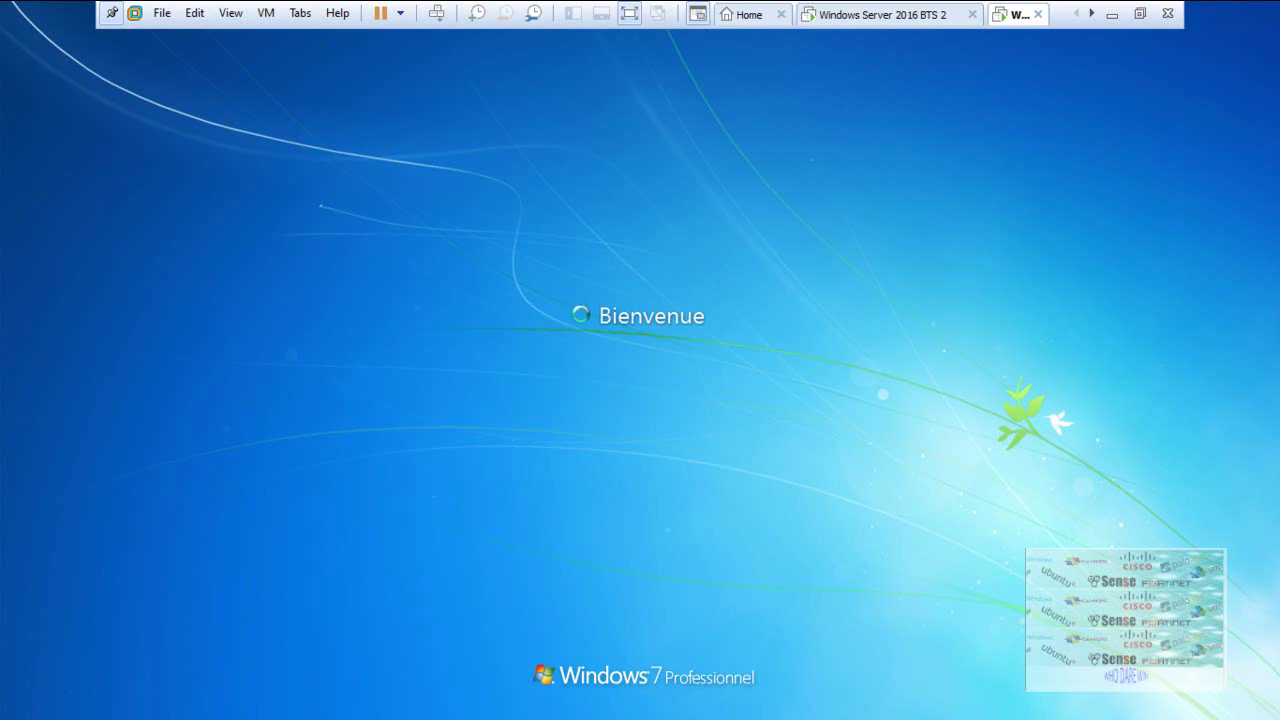
click(630, 14)
click(1015, 705)
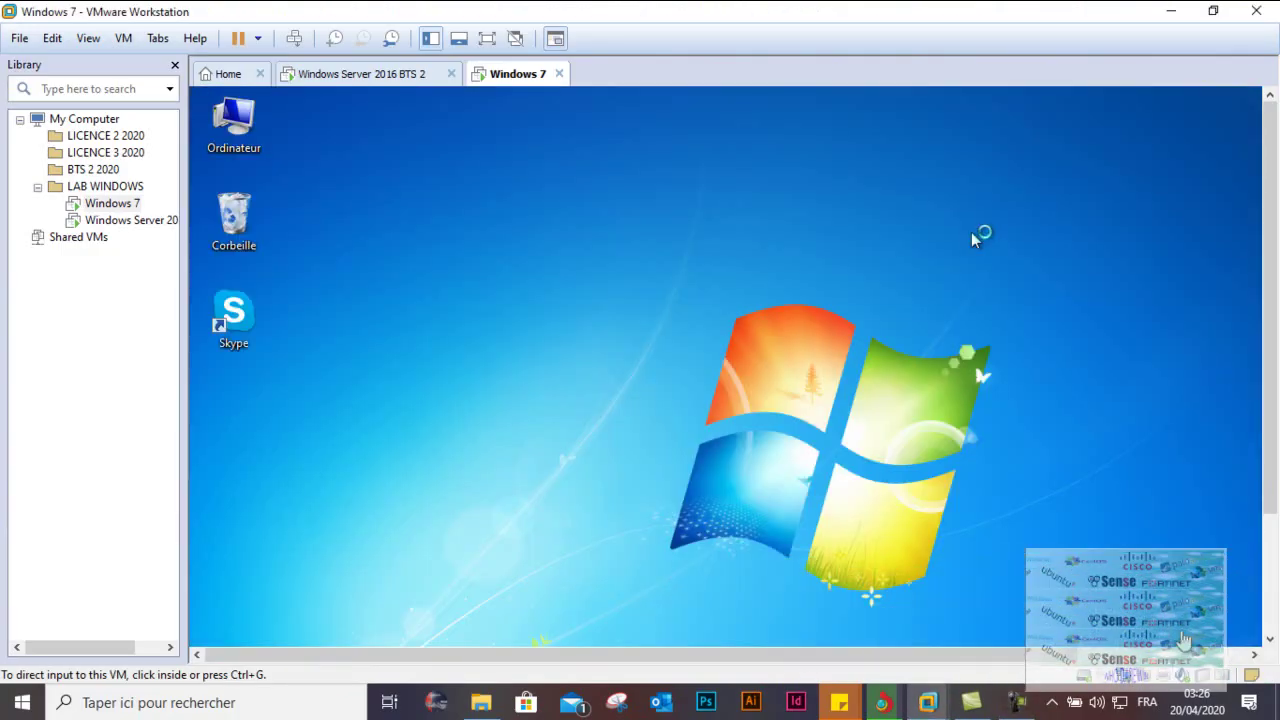
- Launch Skype from the desktop shortcut and retry the unavailable F:\partage\ install source
click(487, 40)
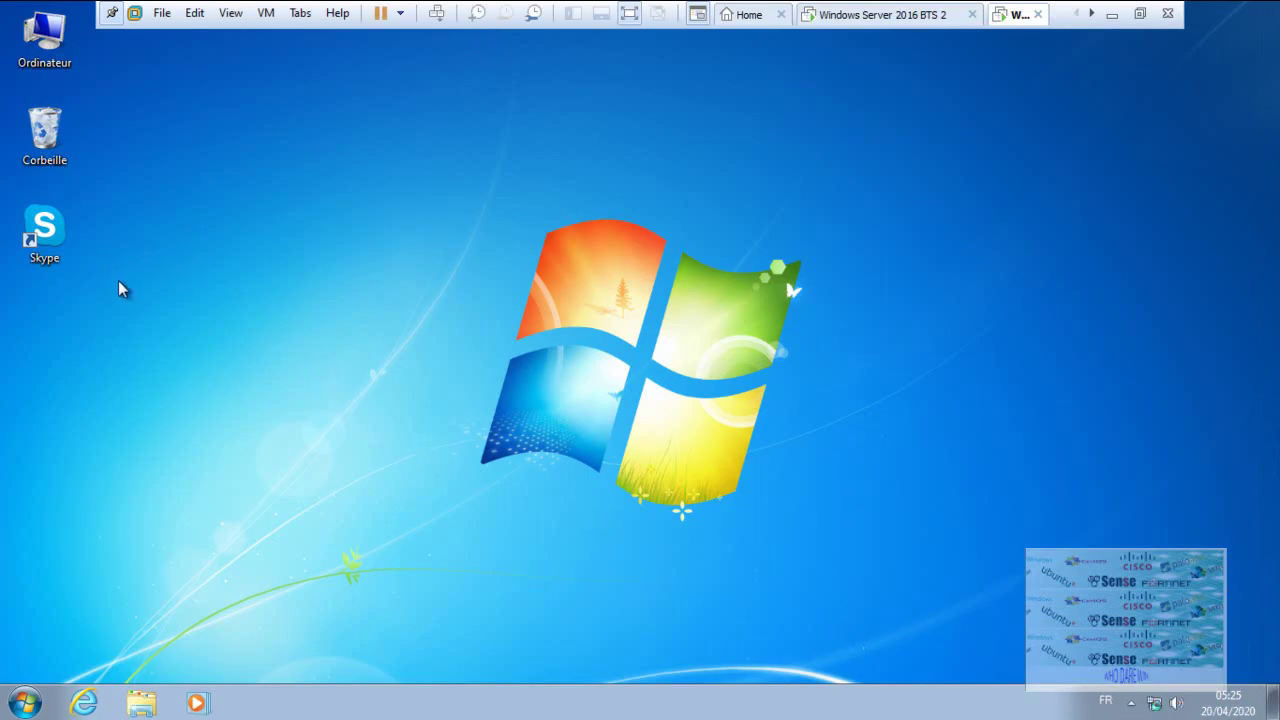
double_click(44, 236)
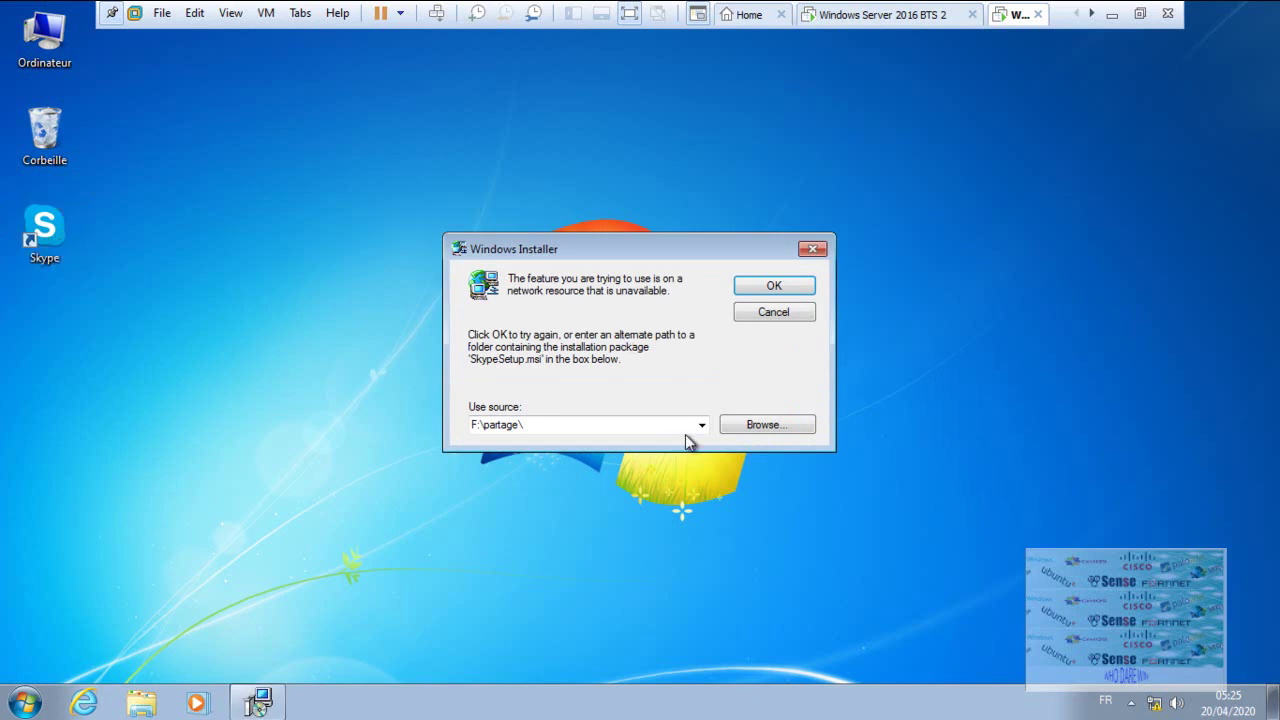
click(754, 292)
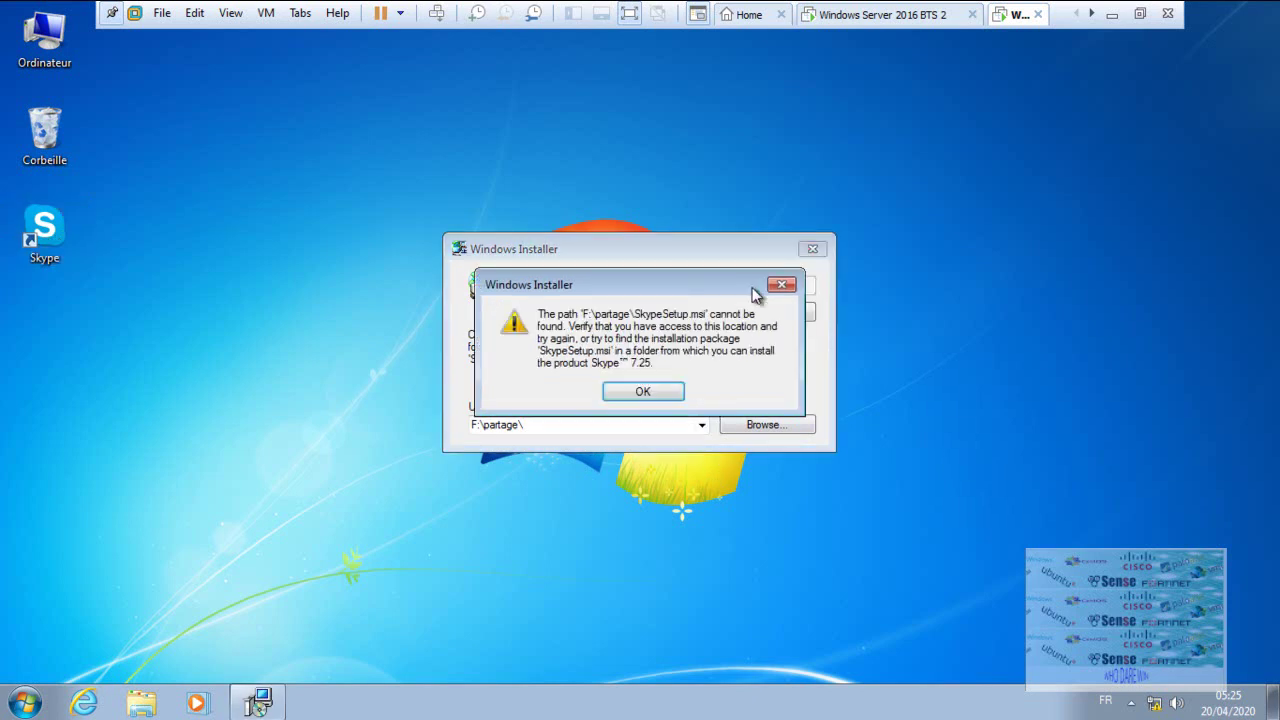
click(668, 395)
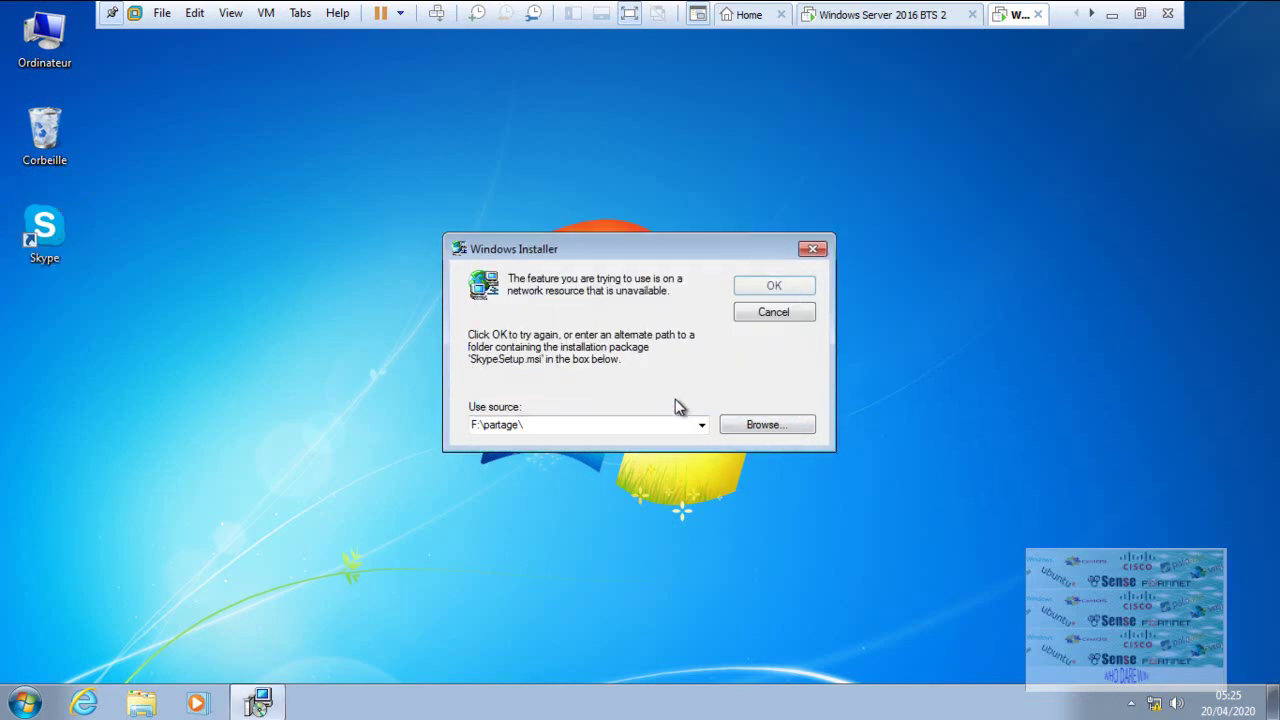
- Point Windows Installer at SkypeSetup.msi on the Z: share and request administrator access
click(760, 425)
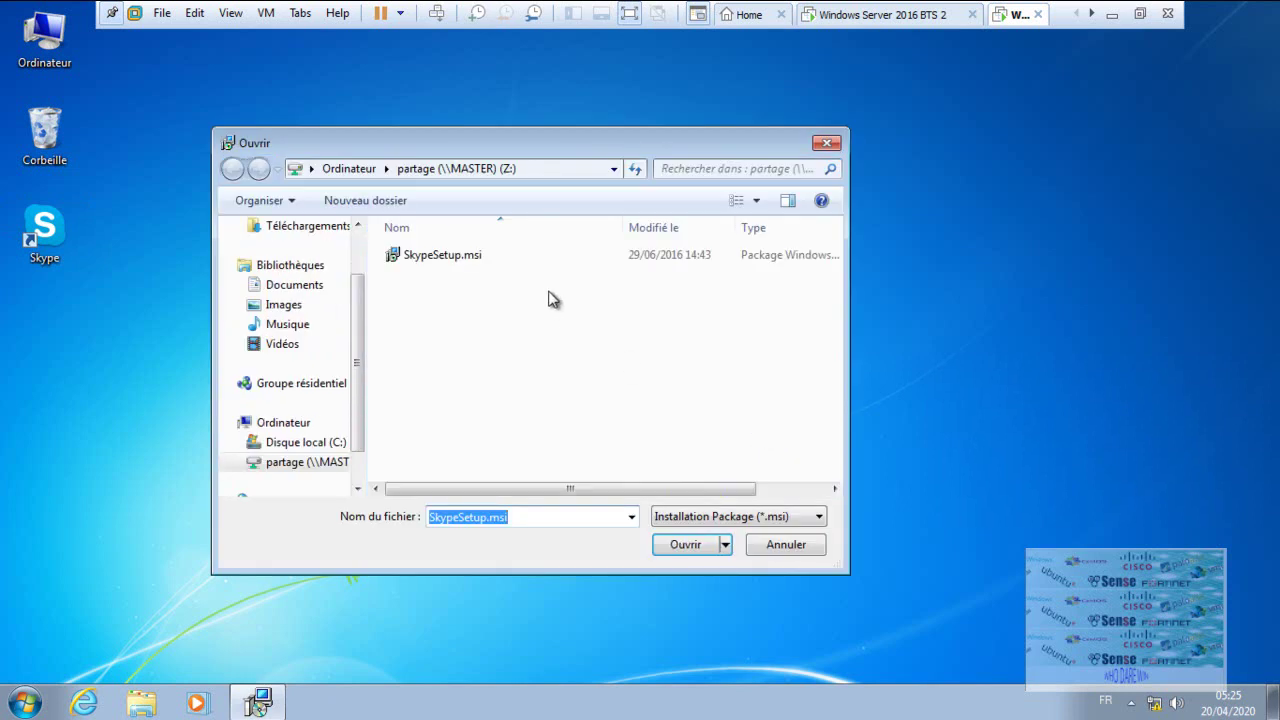
click(462, 256)
click(690, 548)
click(773, 286)
click(595, 415)
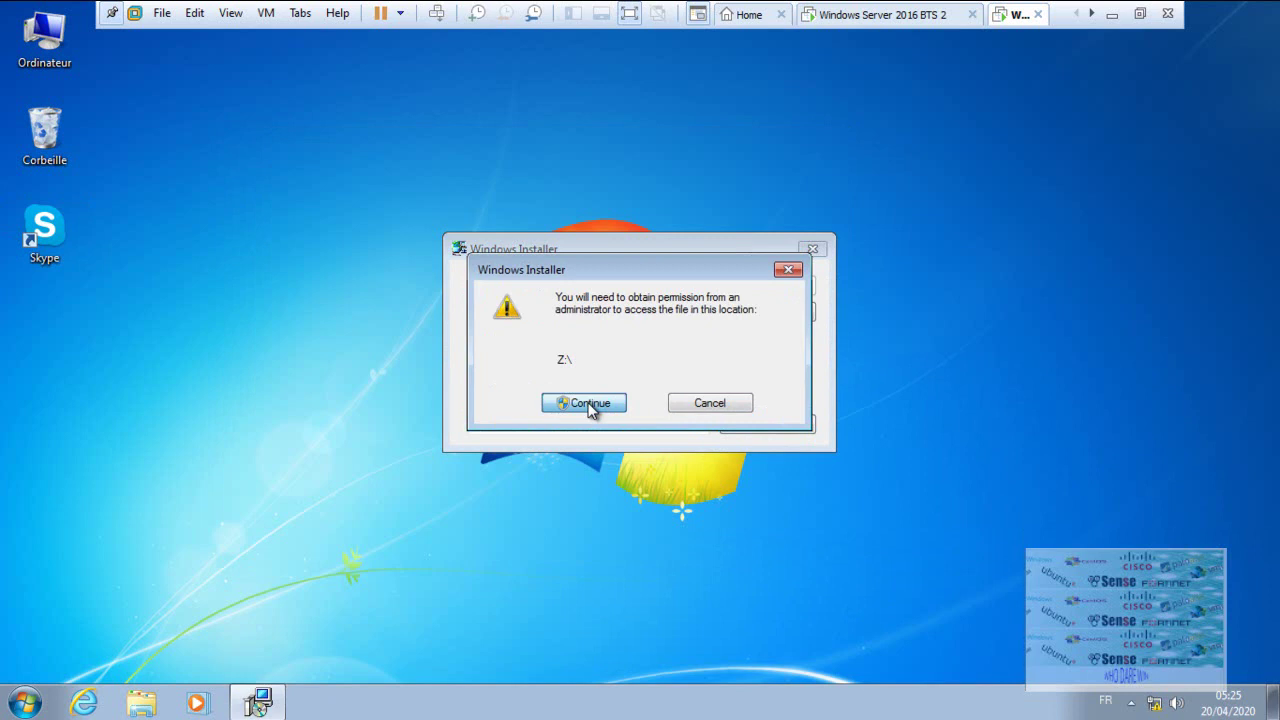
click(591, 408)
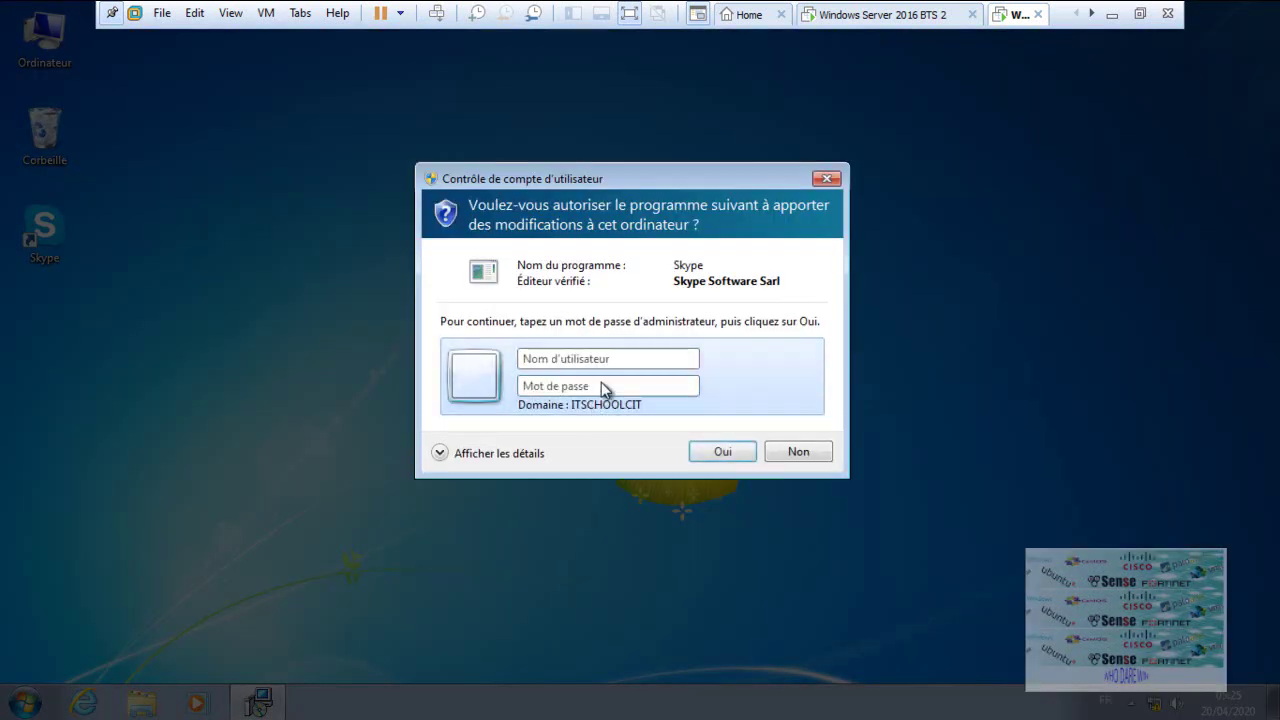
- Authorise the Skype install in UAC as ADMINISTRATEUR with the administrator password
click(593, 360)
text(AD)
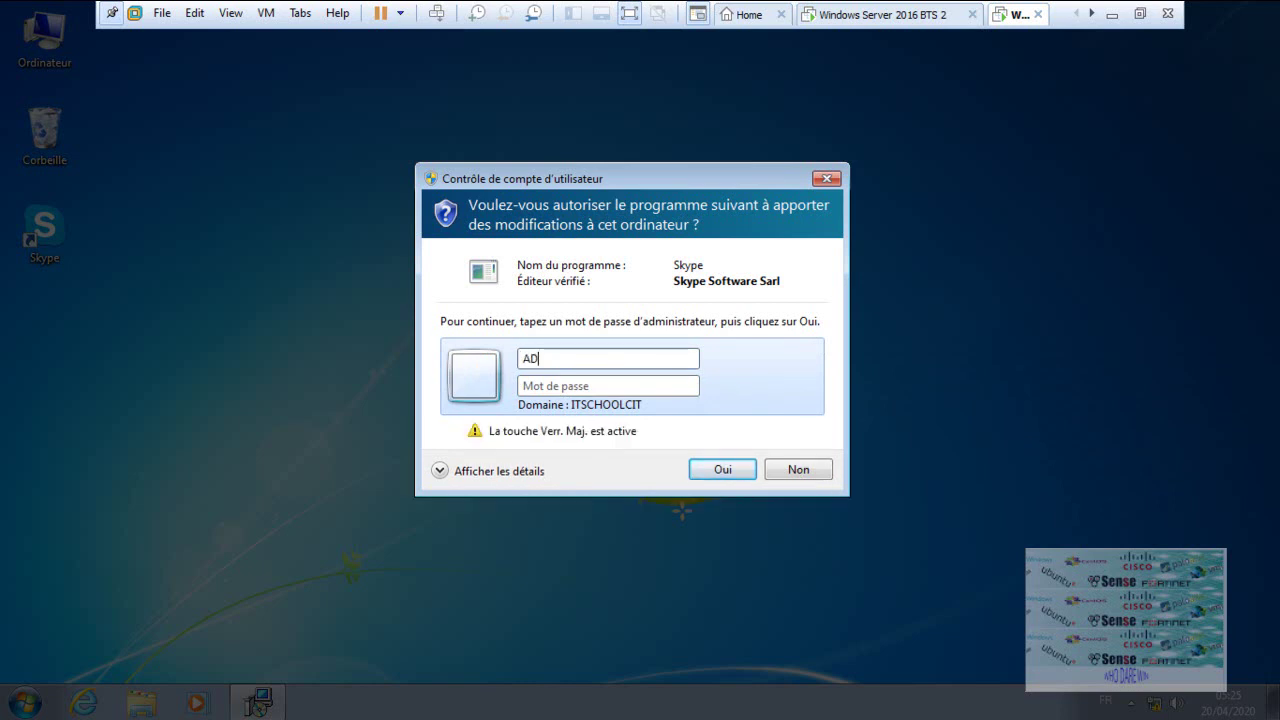
text(MINISTRATEUR)
click(574, 386)
key(Caps_Lock)
text(•)
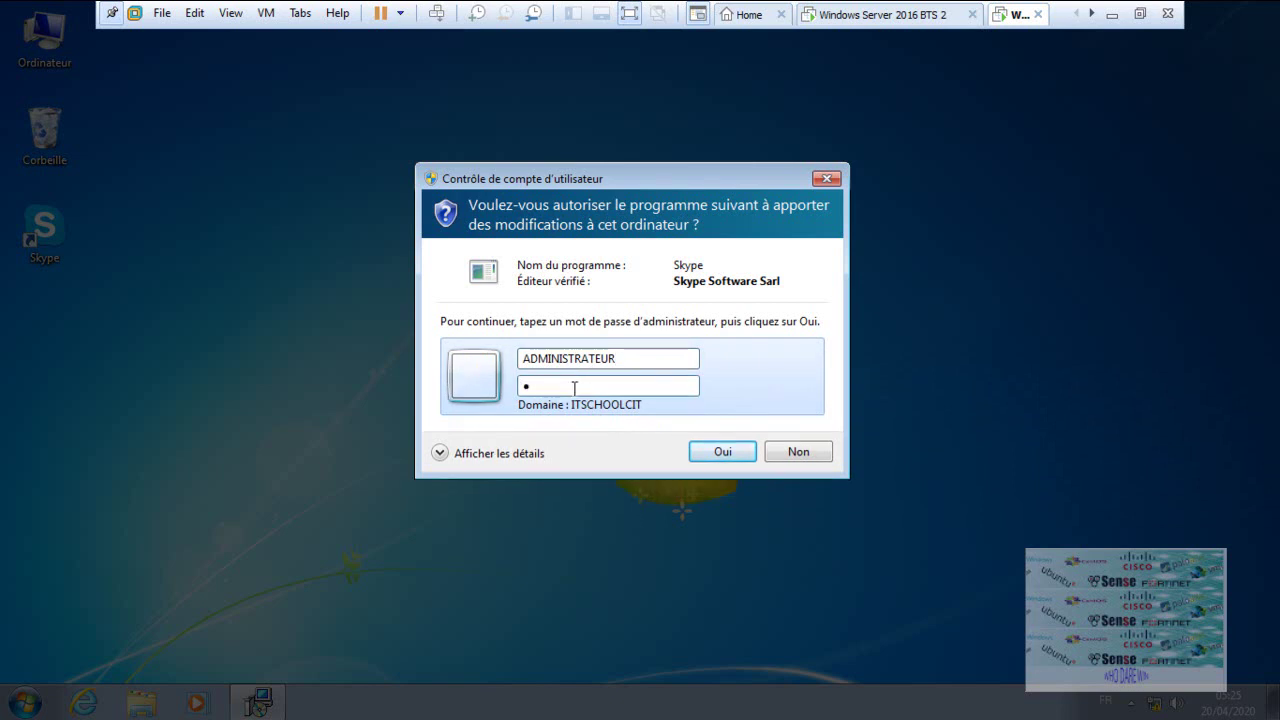
text(•••••••••)
key(Return)
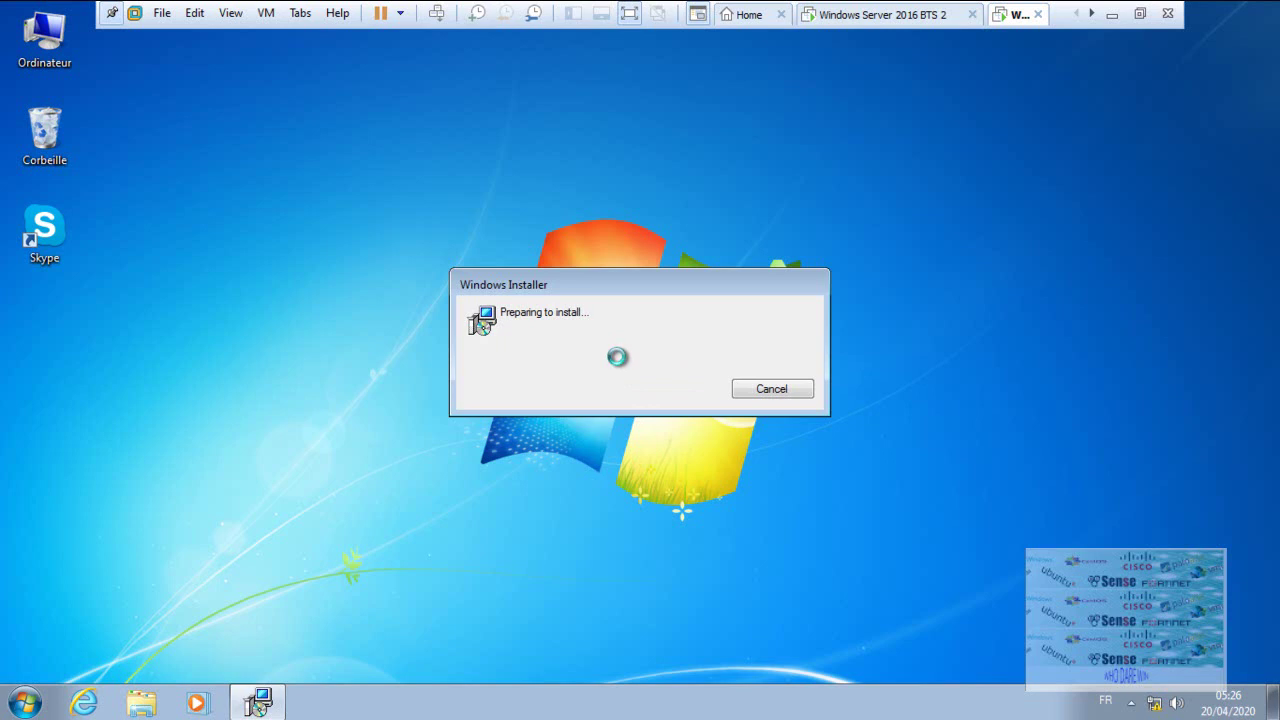
- Move past the Skype 7.25 Setup welcome page and accept the licence terms
click(632, 12)
click(1020, 705)
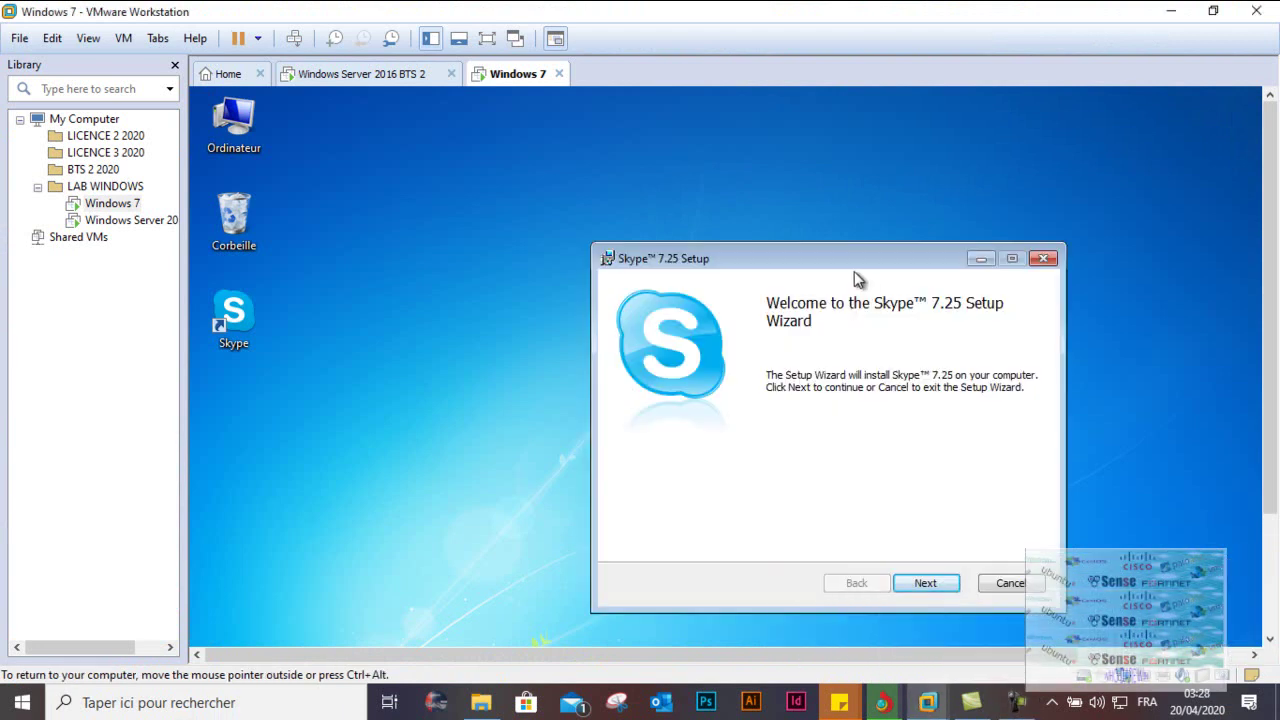
click(487, 38)
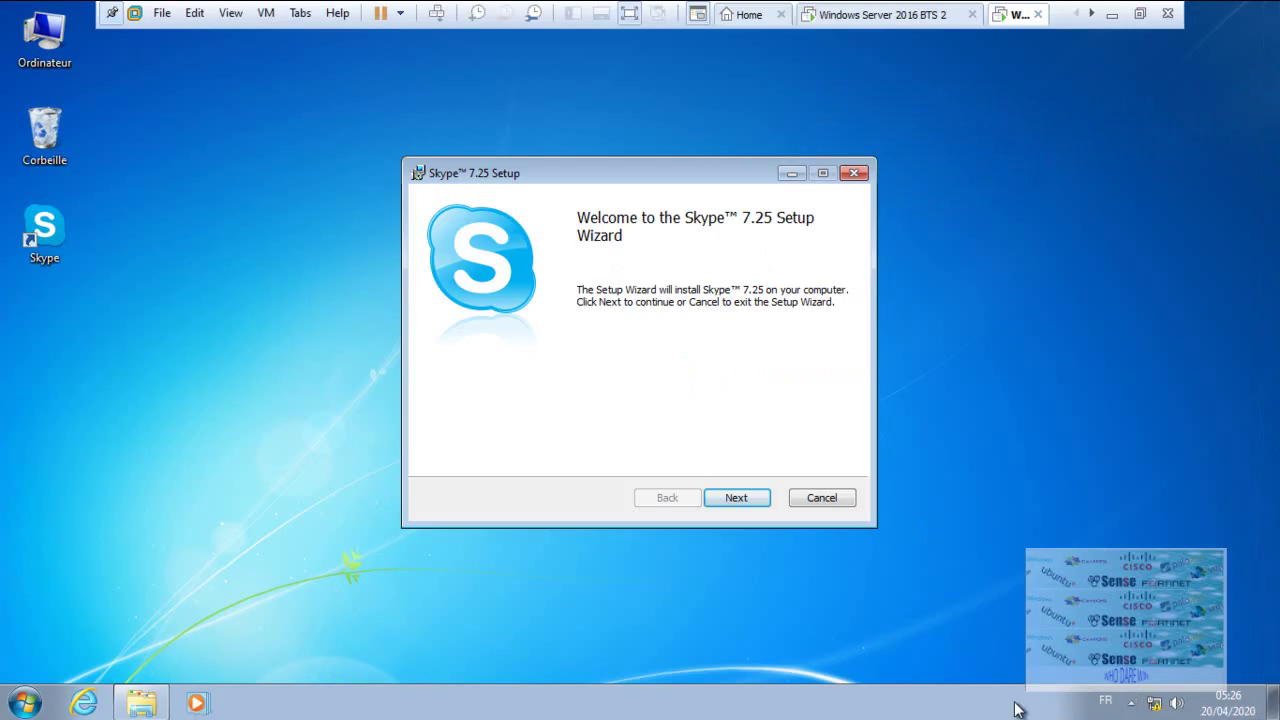
click(755, 499)
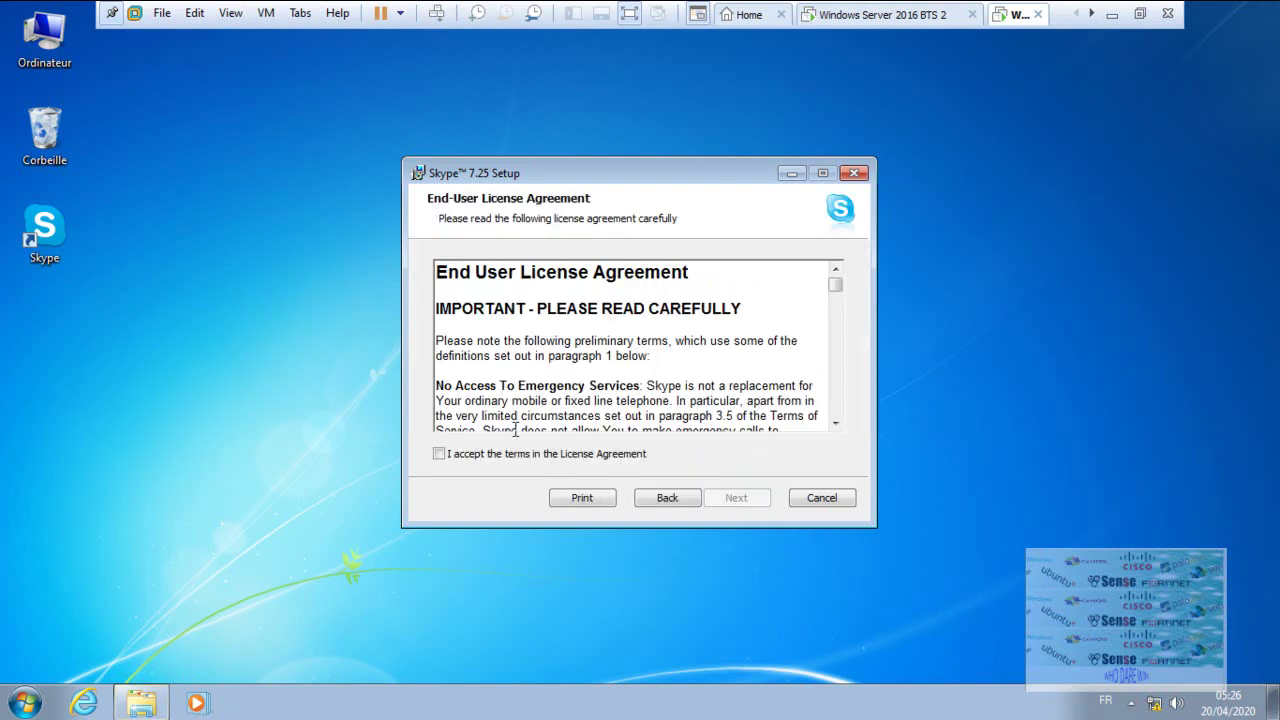
click(541, 455)
click(737, 499)
- Install Skype to the default C:\Program Files (x86)\Skype\ folder and select its desktop shortcut
click(738, 497)
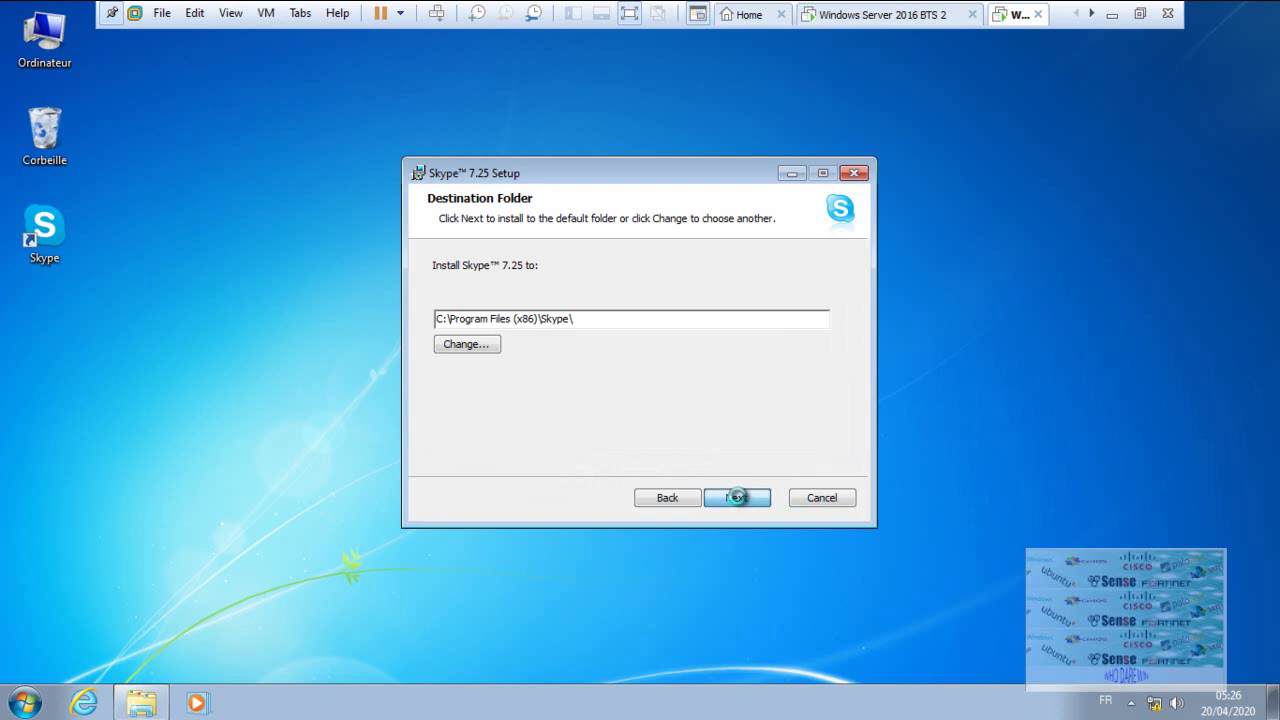
click(629, 15)
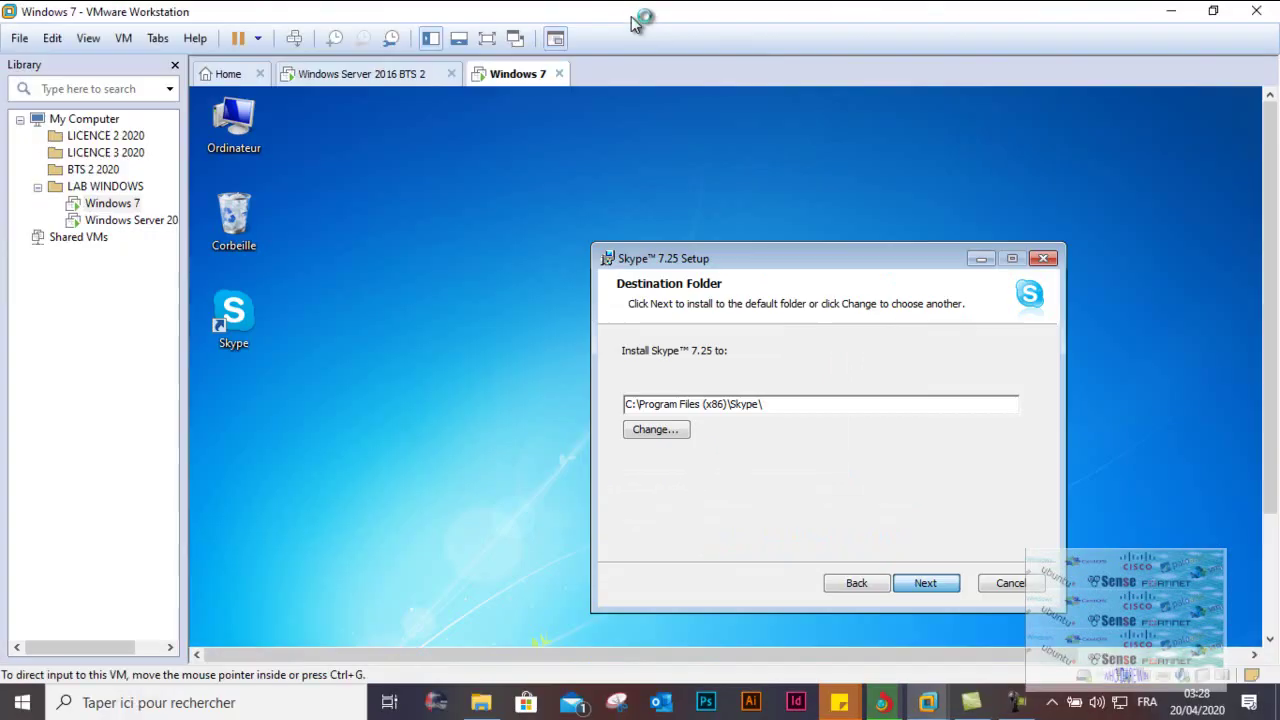
click(1017, 702)
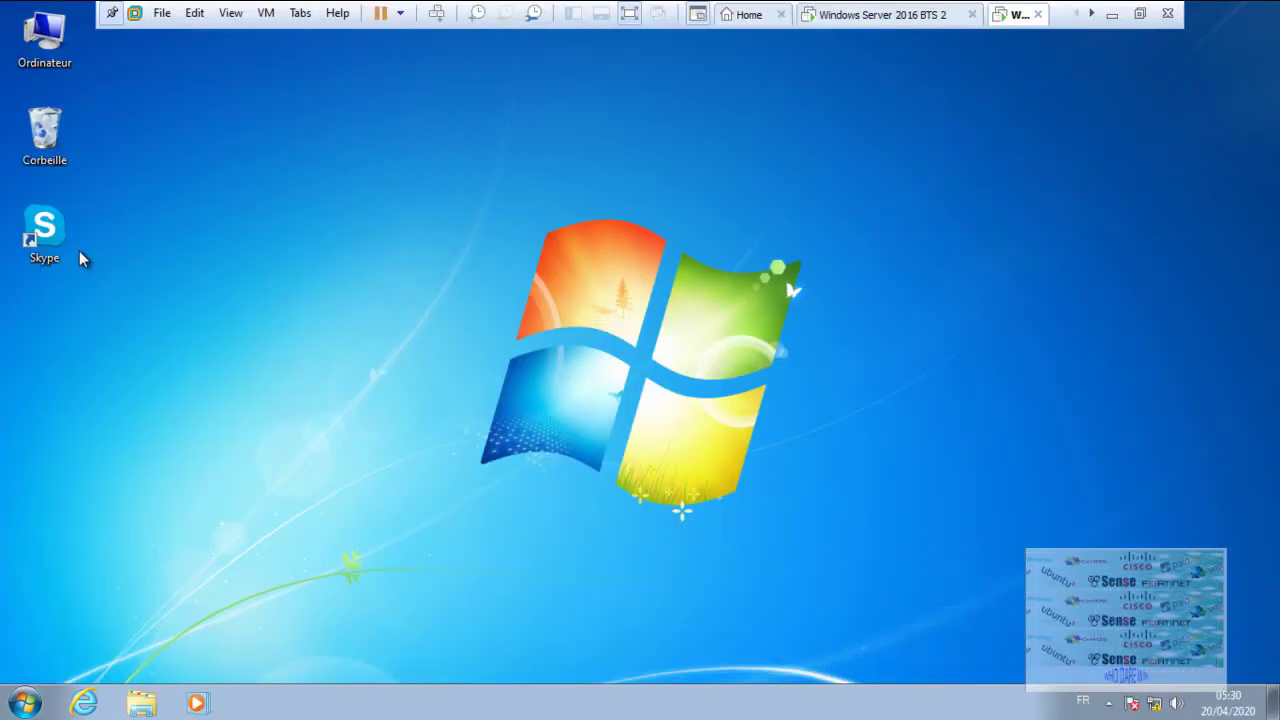
click(55, 232)
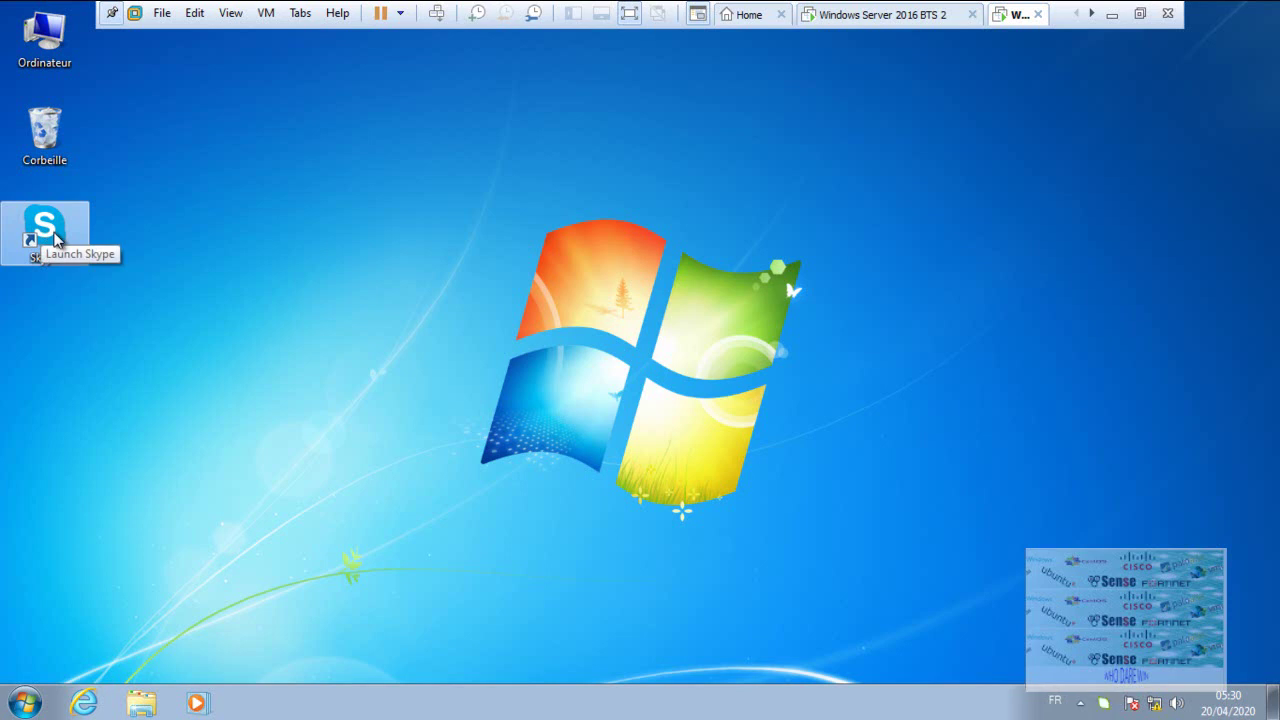
- Open cmd from the Run box, run gpupdate /force, then interrupt it with Ctrl+C
key(super+r)
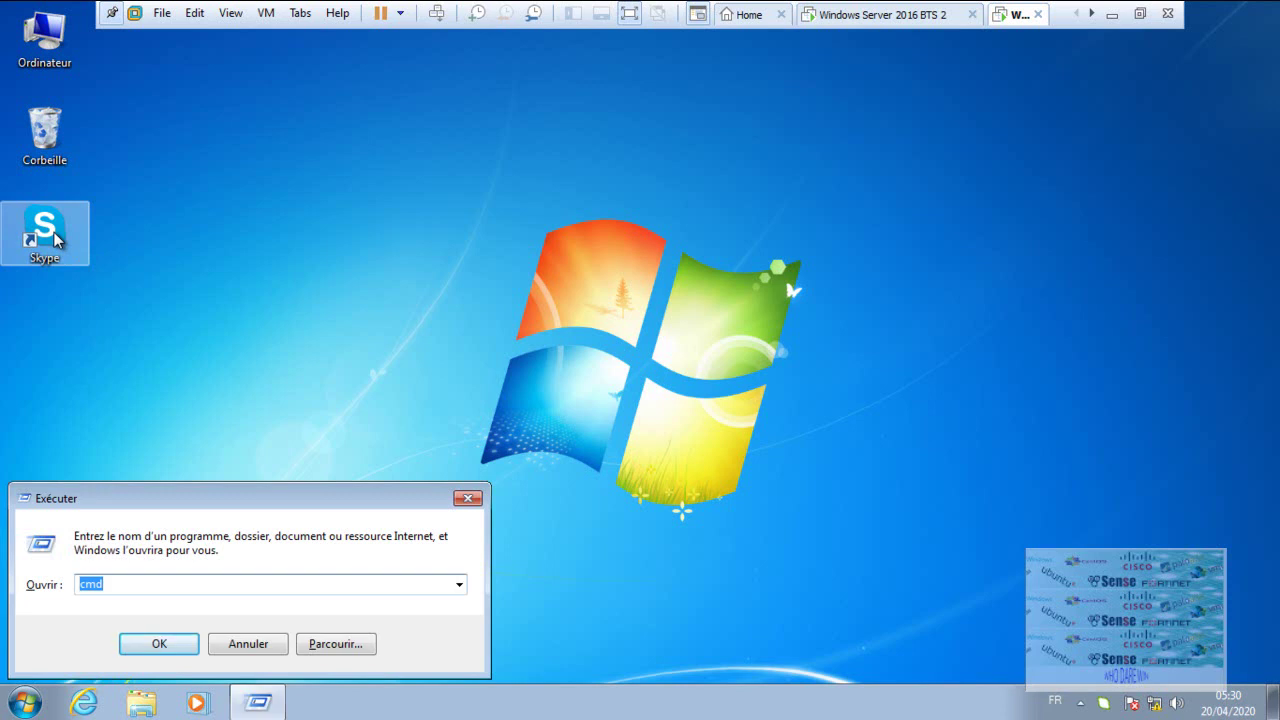
key(Return)
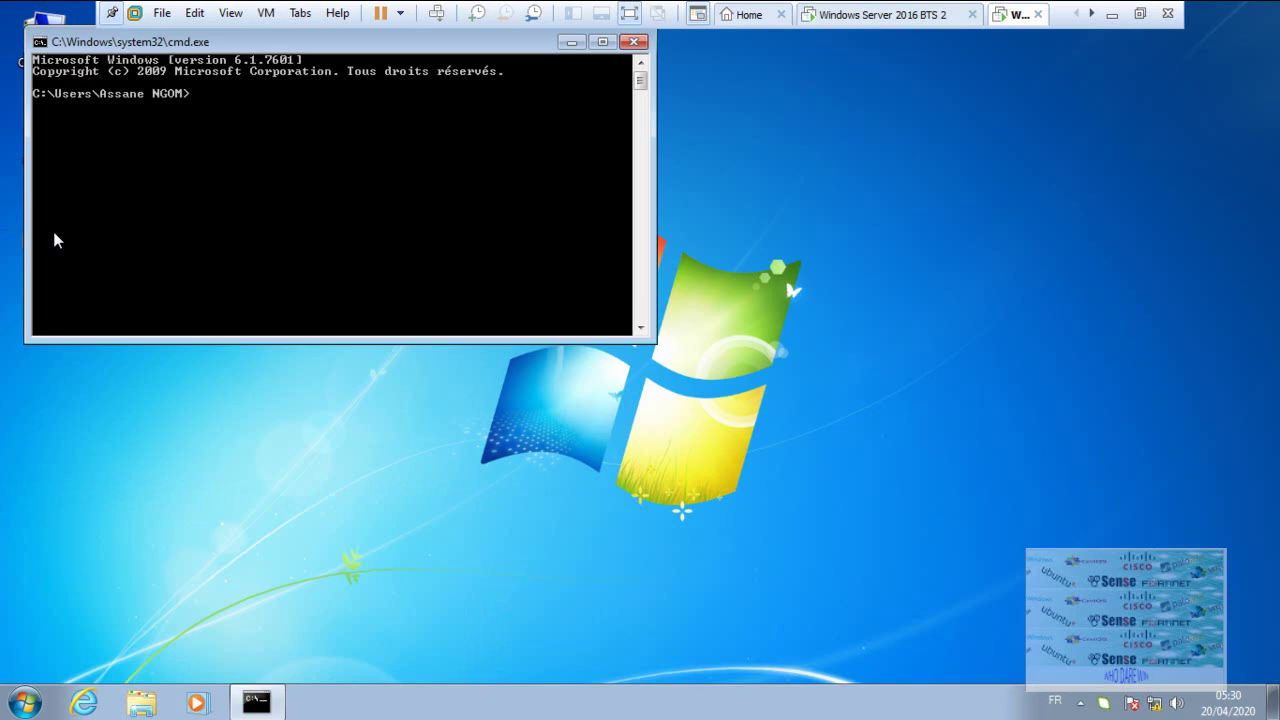
text(up)
text(dtae)
key(BackSpace)
key(BackSpace)
key(BackSpace)
key(BackSpace)
text(ate /for)
key(BackSpace)
text(force)
key(Return)
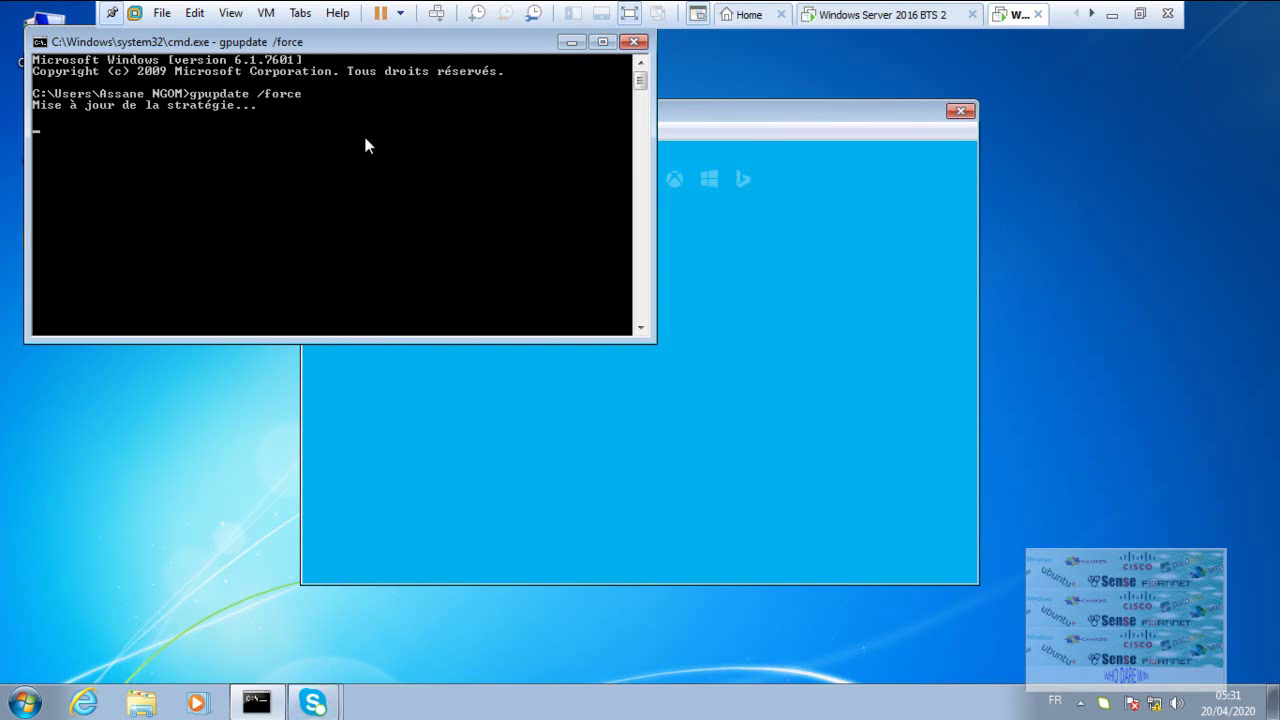
key(ctrl+c)
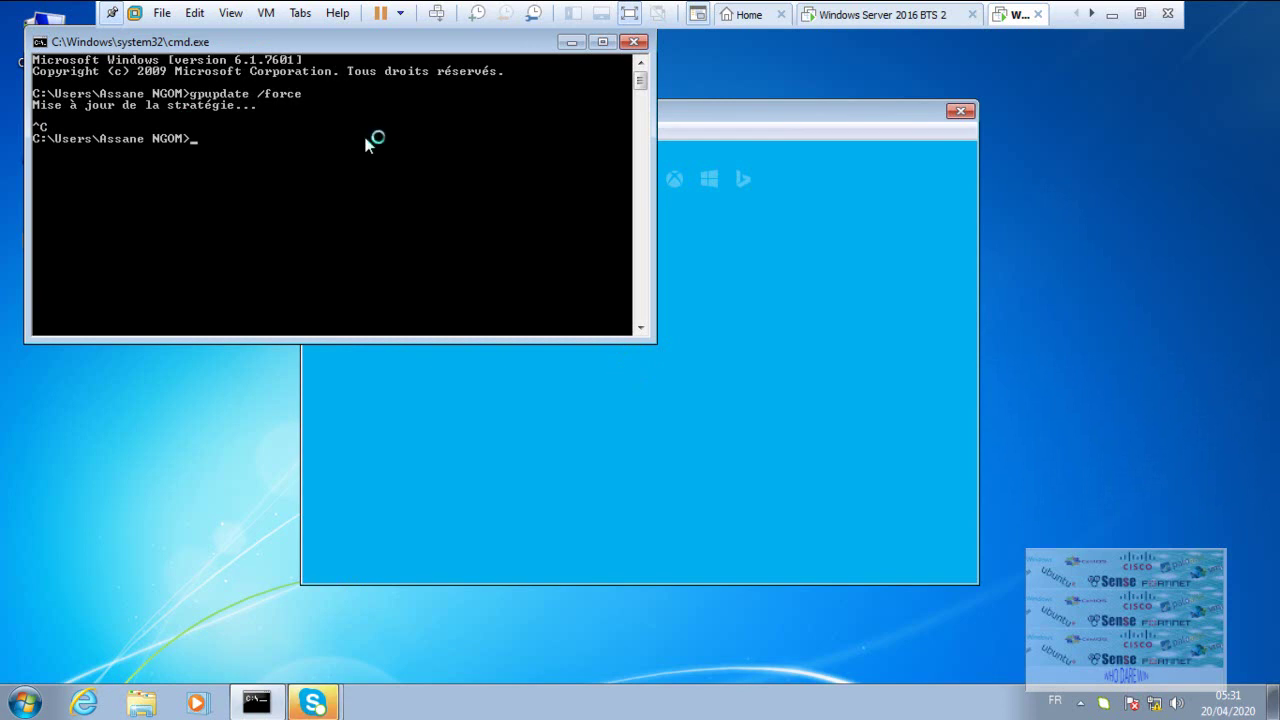
- Run gpresult /r to report the applied Group Policy settings
text(gpu)
key(BackSpace)
key(BackSpace)
text(p)
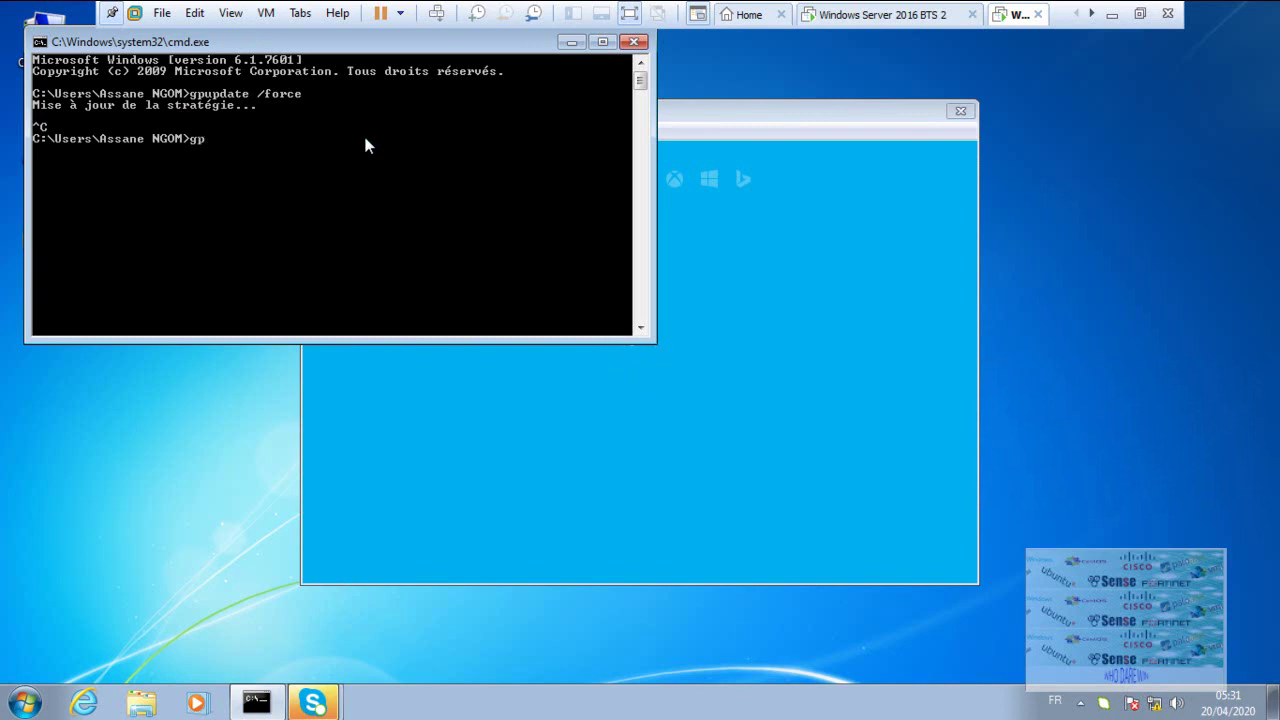
text(result /r)
key(Return)
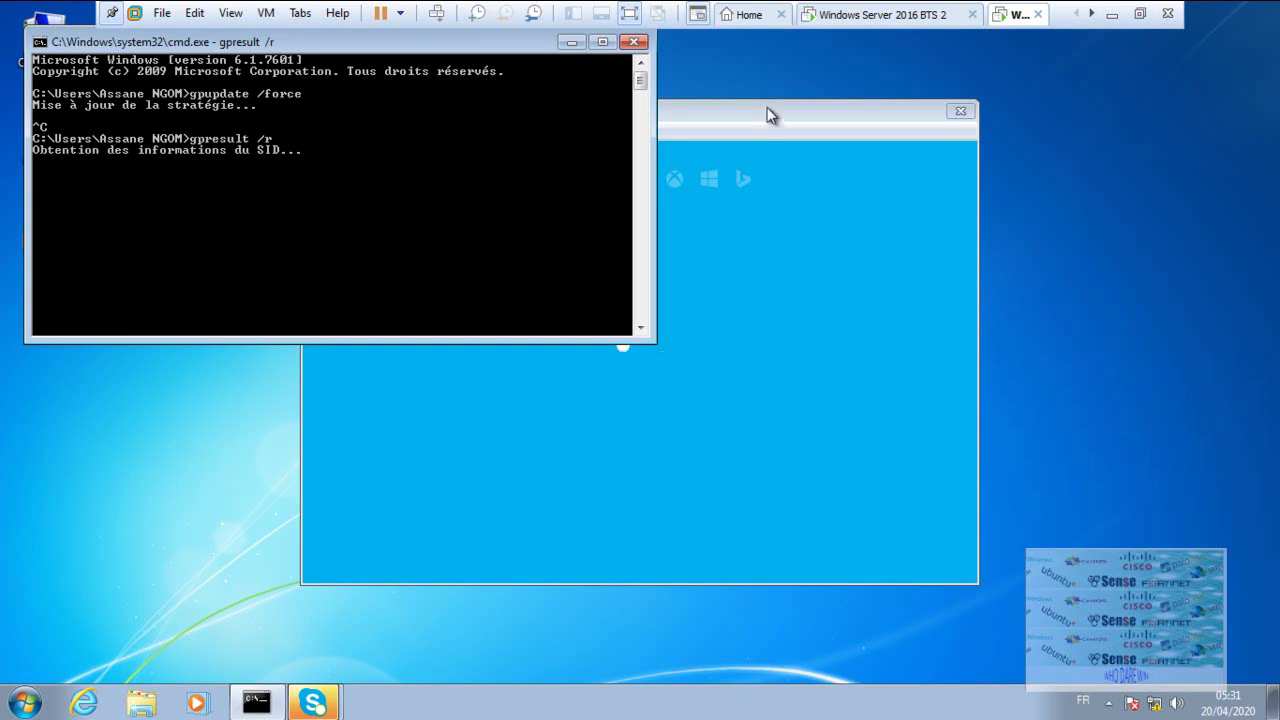
- Close the extra Skype window and scroll the gpresult output up to 'Objets Stratégie de groupe appliqués'
drag(745, 108, 908, 111)
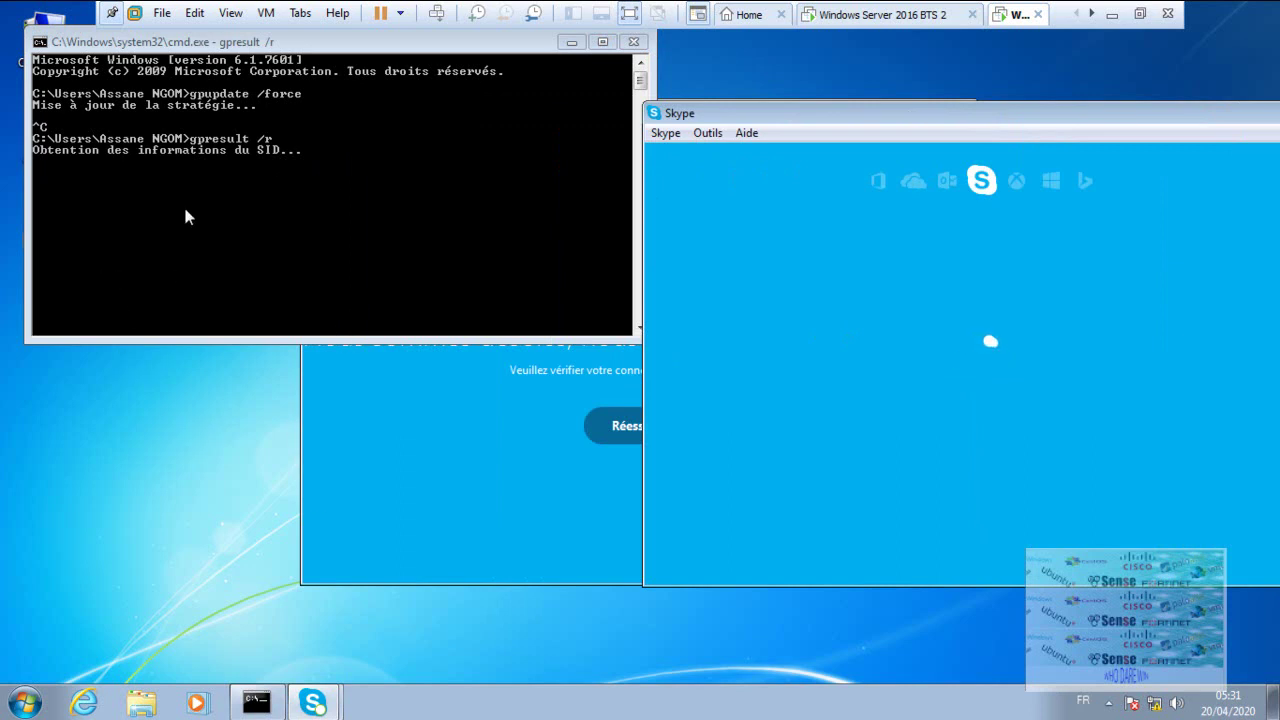
drag(883, 115, 627, 116)
click(1044, 116)
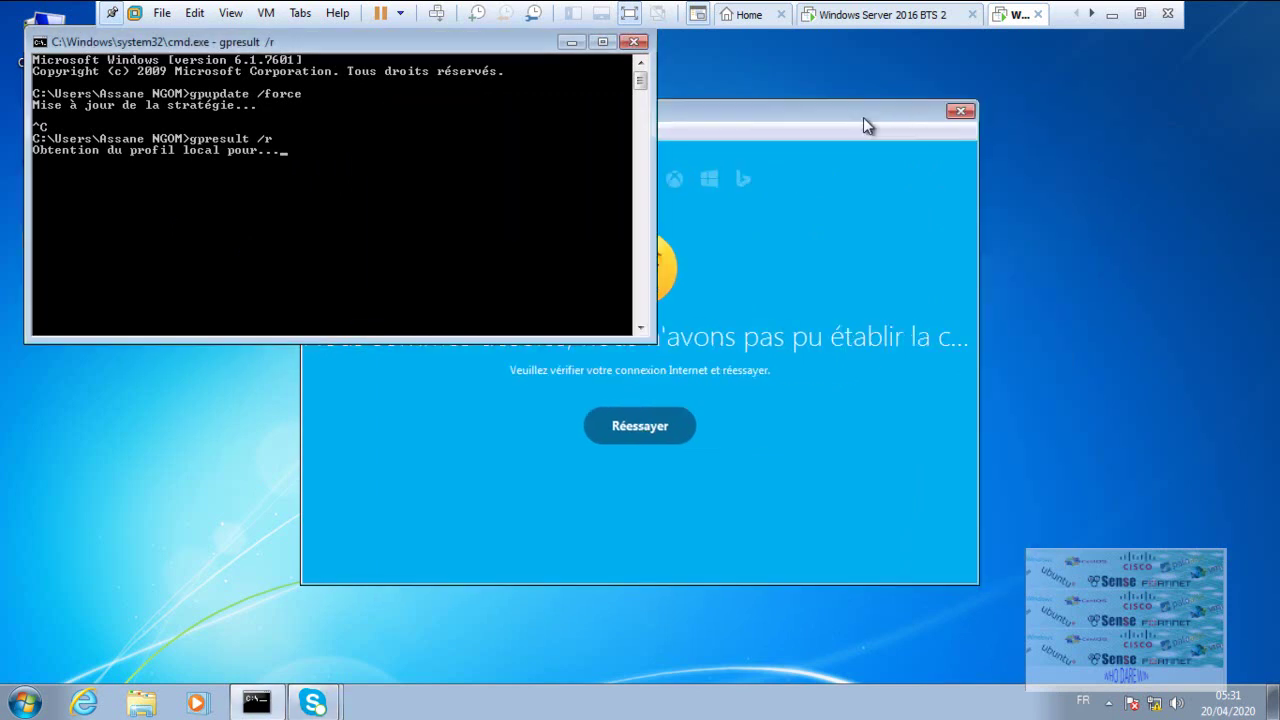
click(629, 13)
click(1017, 702)
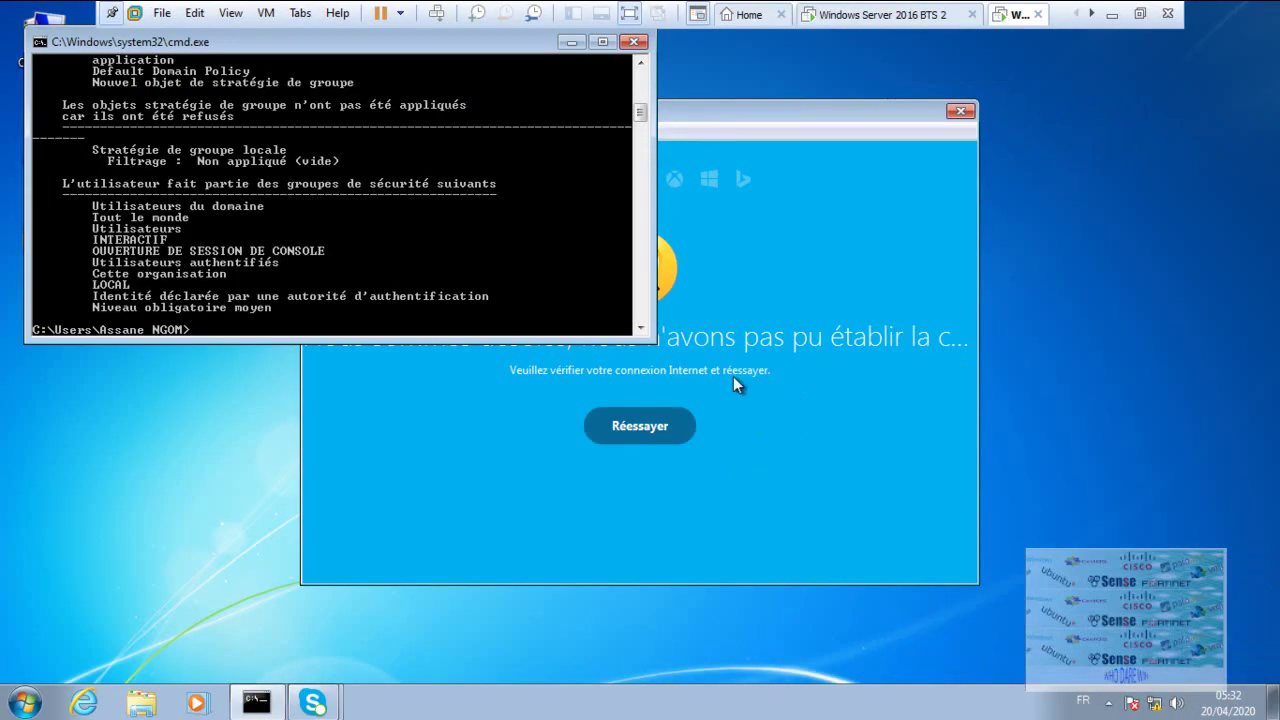
drag(640, 118, 640, 104)
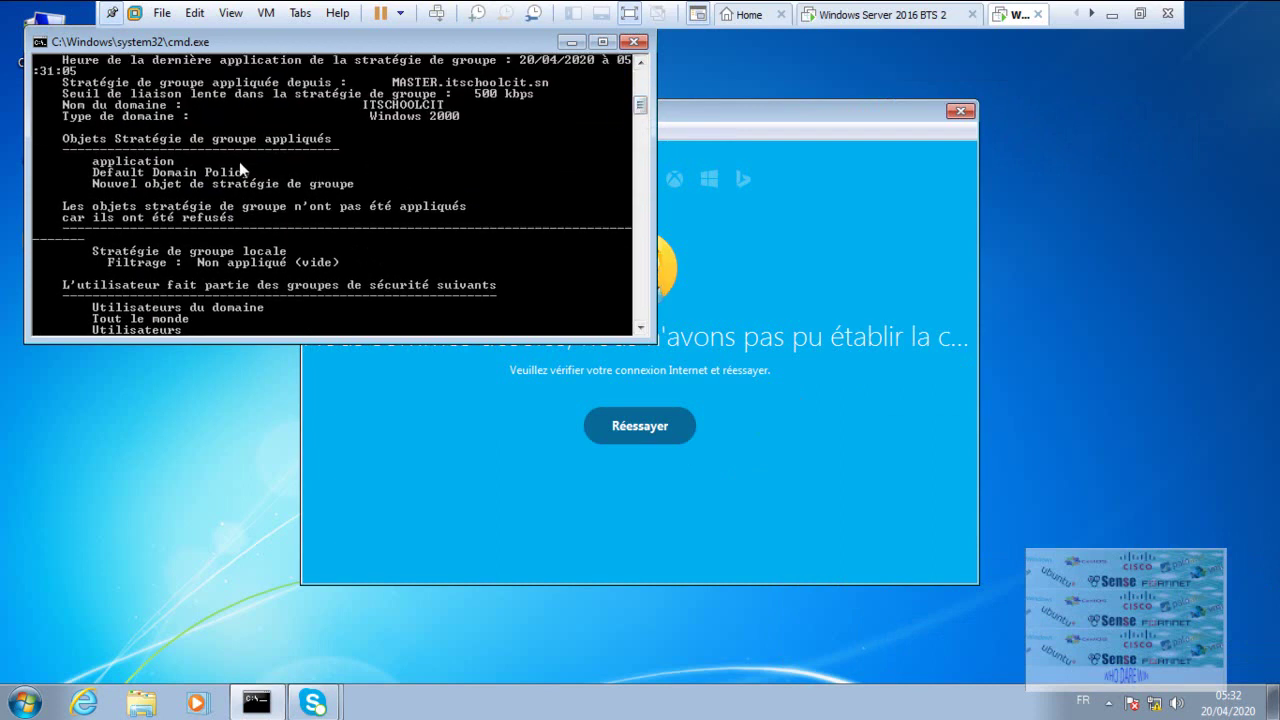